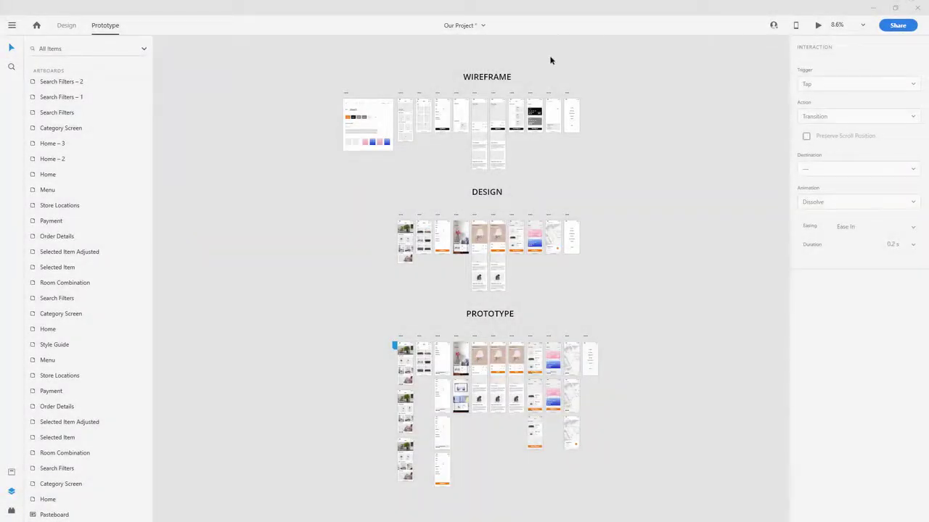
Select the icons group on the Style Guide artboard and set its export to SVG with Presentation Attributes styling
scroll(349, 83, "up", 8)
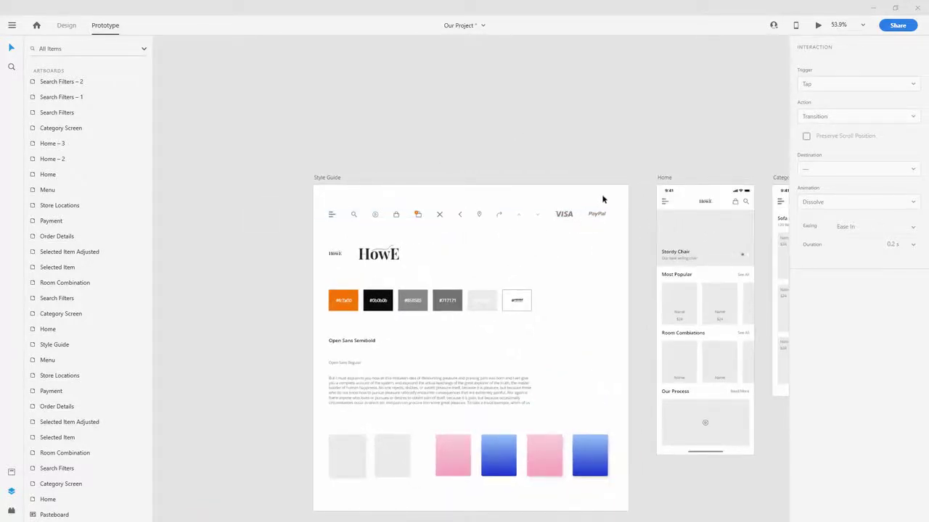
left_click(605, 214)
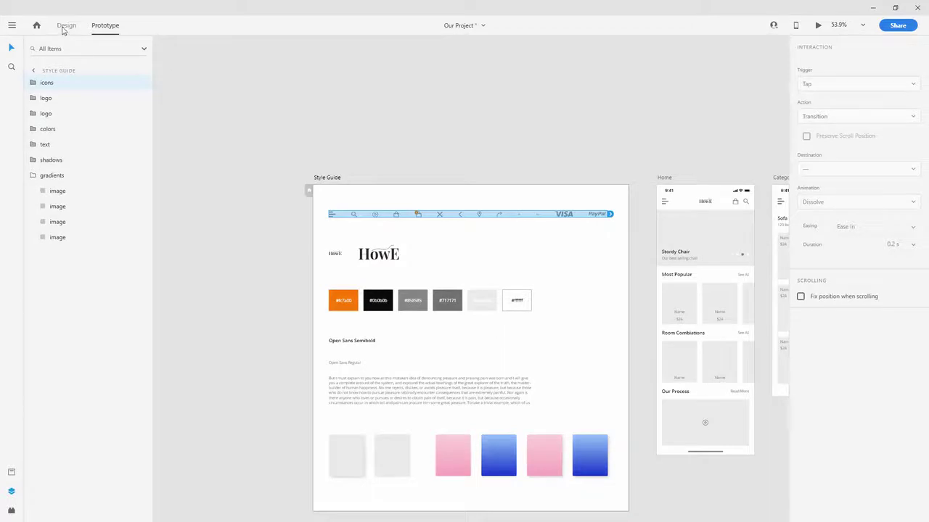
left_click(66, 25)
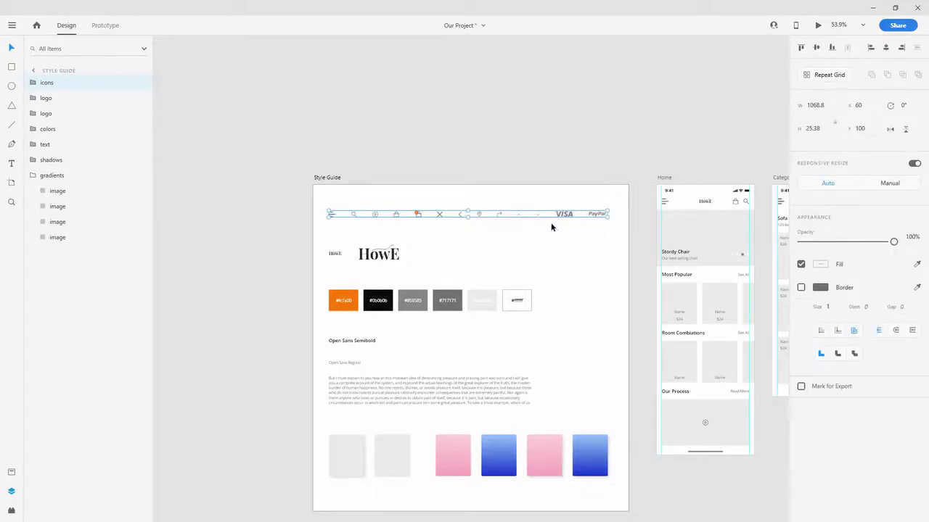
key("ctrl+e")
left_click(431, 193)
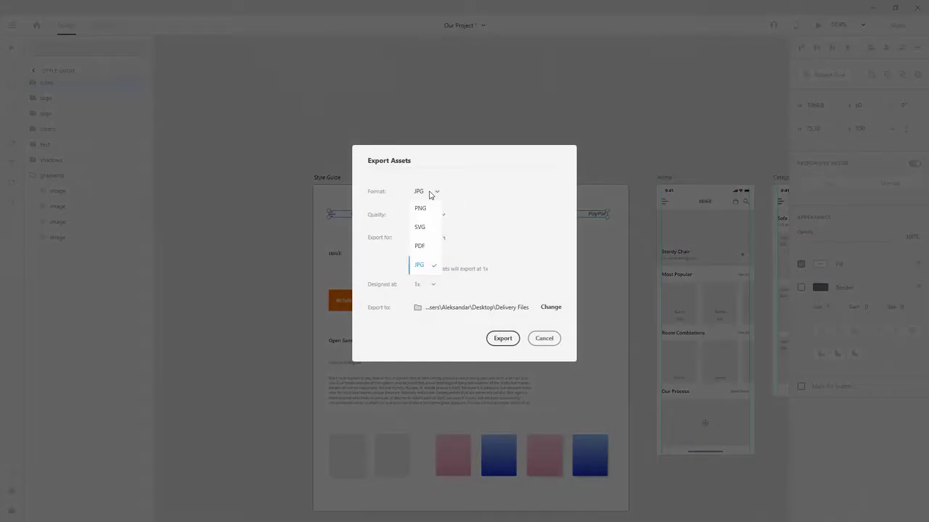
left_click(426, 227)
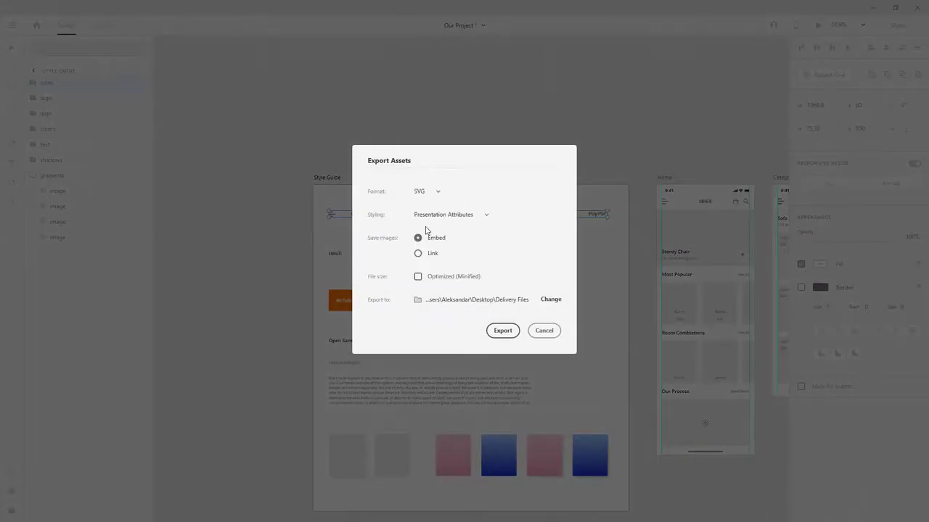
left_click(444, 215)
left_click(445, 216)
left_click(446, 216)
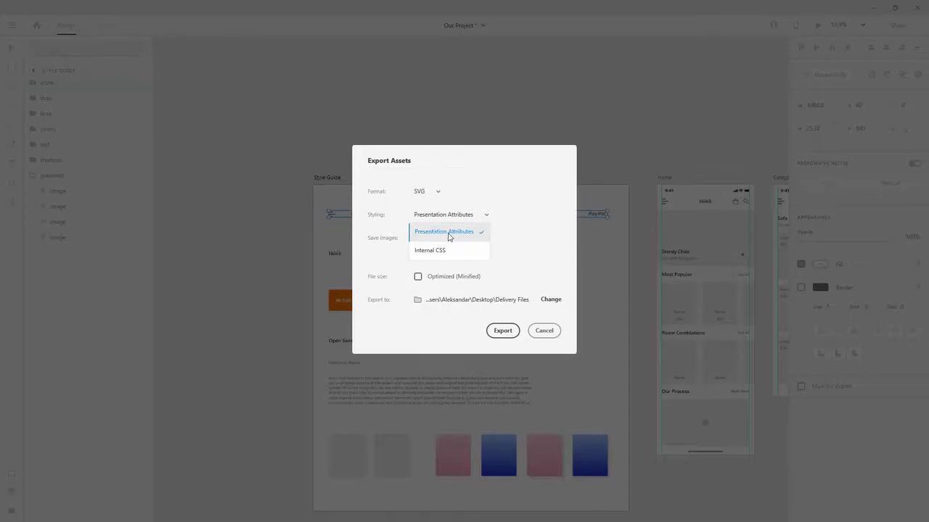
left_click(452, 234)
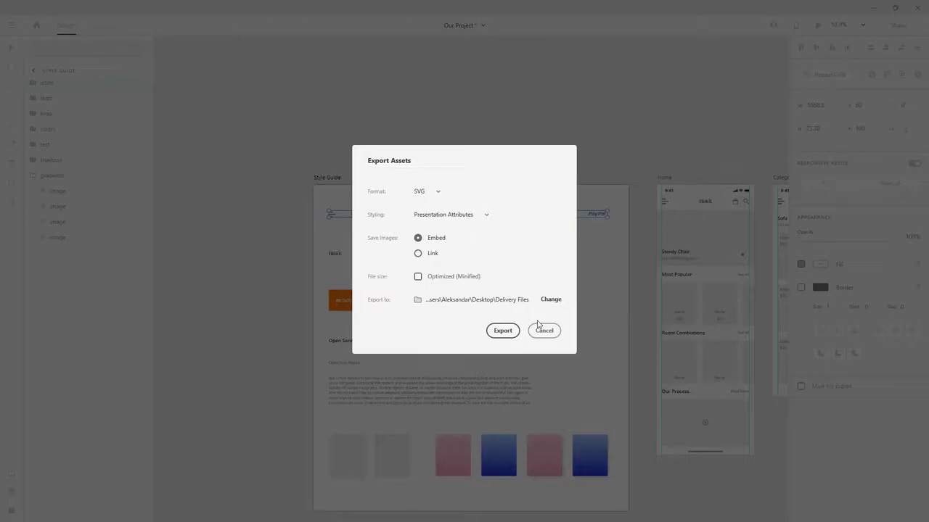
Set the export destination to the Assets folder inside Delivery Files and export the icons group
left_click(516, 303)
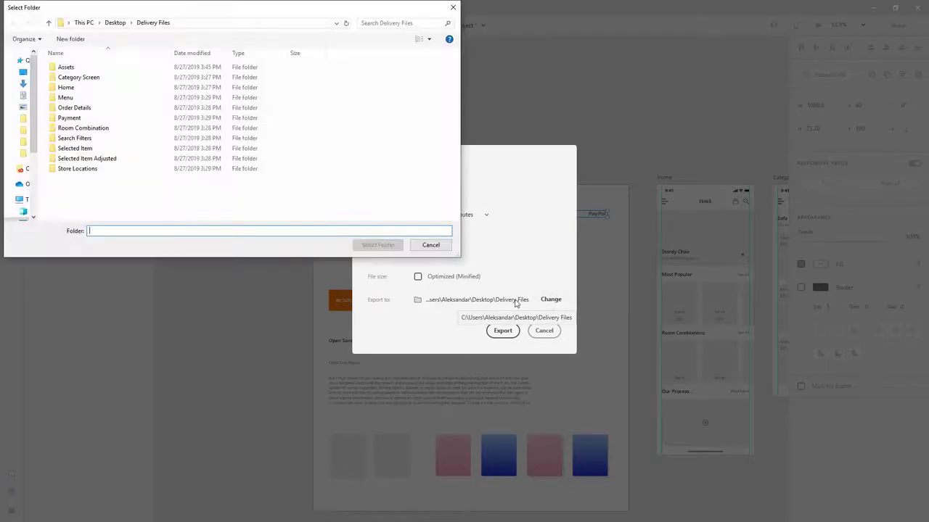
double_click(63, 67)
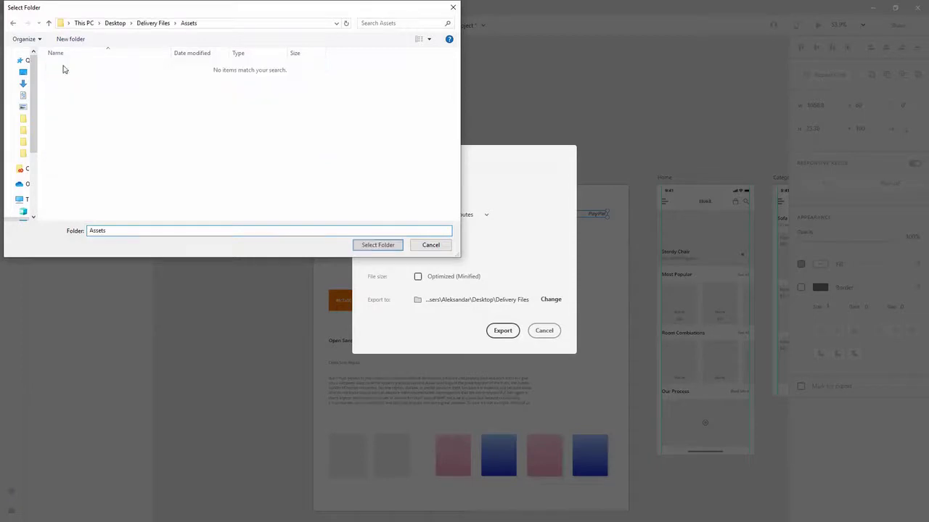
left_click(378, 245)
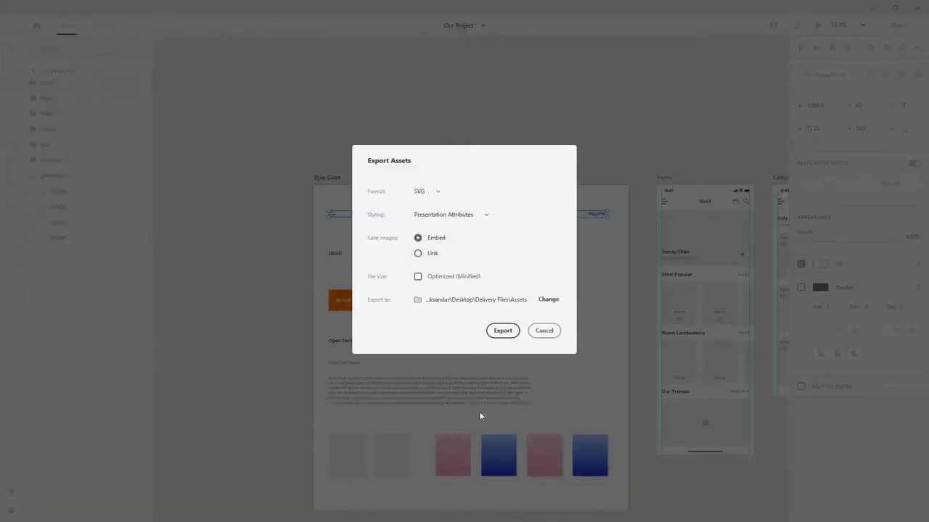
left_click(504, 332)
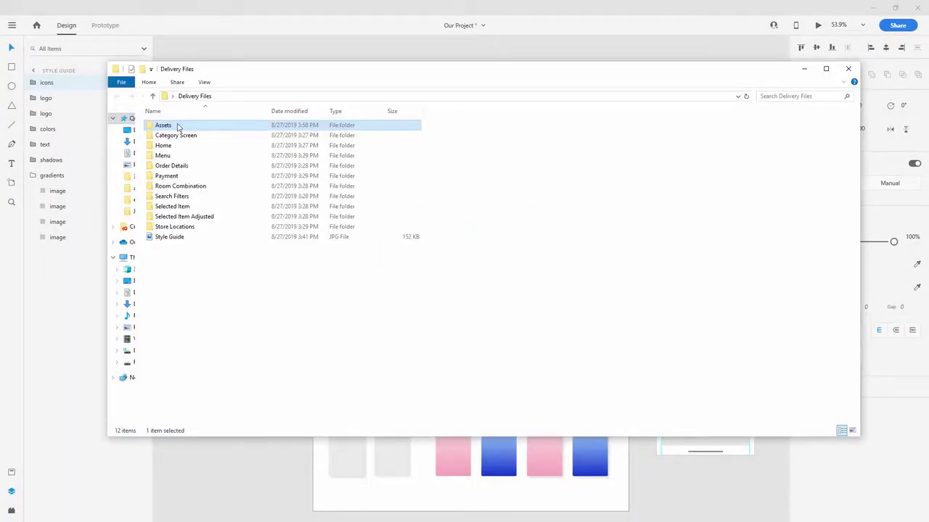
In File Explorer, open the Assets folder in Delivery Files and delete the exported icons SVG file
double_click(163, 125)
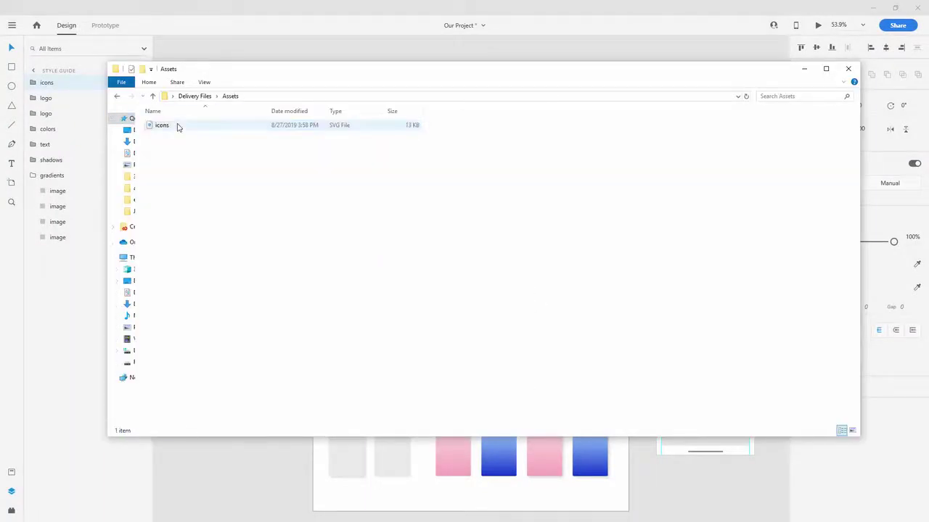
left_click(178, 127)
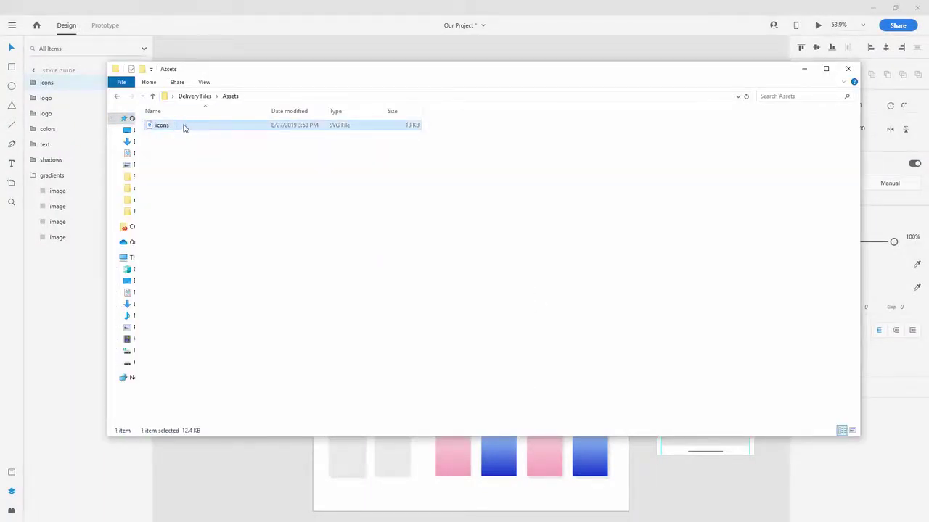
left_click_drag(778, 71, 744, 287)
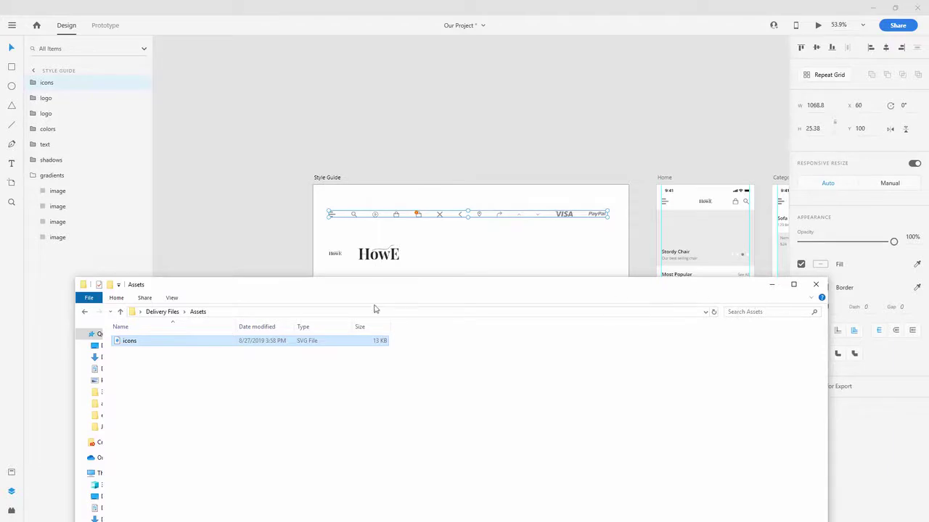
right_click(197, 344)
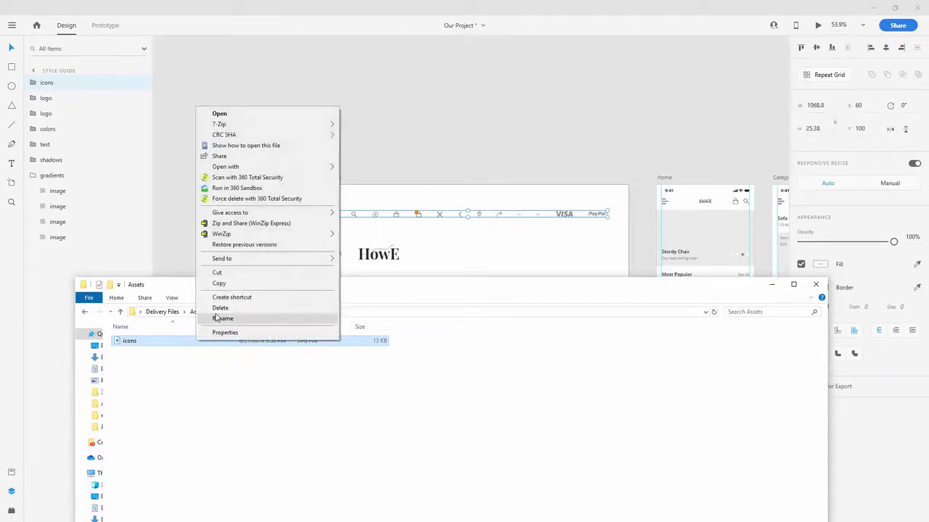
left_click(217, 309)
Ungroup the icons group on the Style Guide artboard
left_click(63, 82)
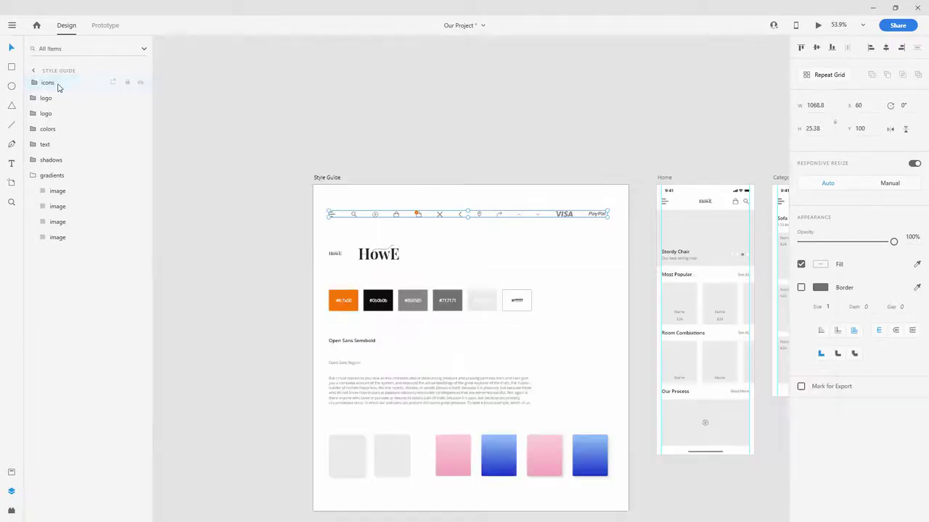
right_click(63, 83)
left_click(84, 235)
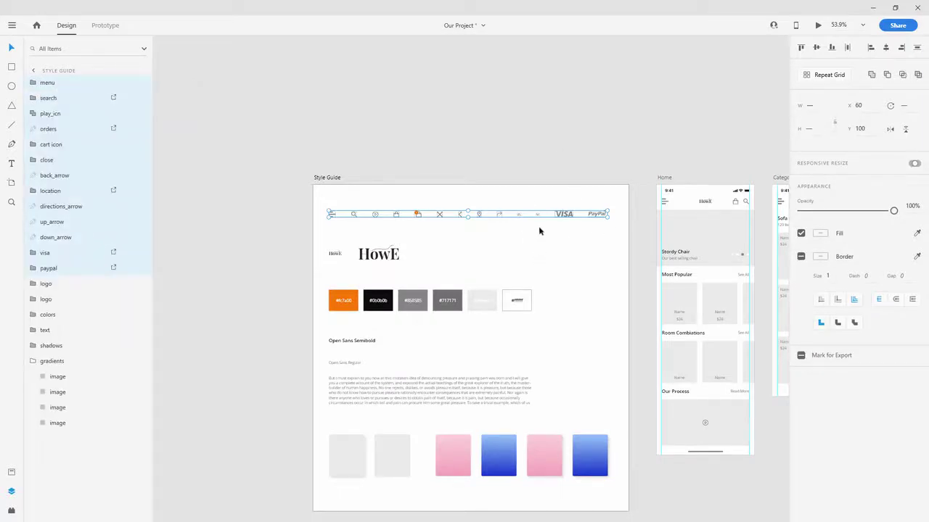
Export the selected individual icons as separate SVG files to the Assets folder and check the exported files
key("ctrl+e")
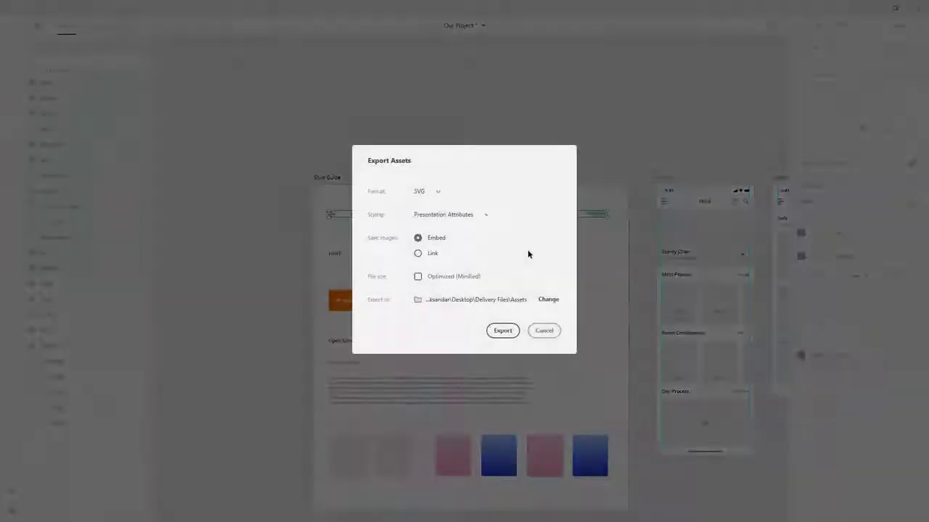
left_click(499, 332)
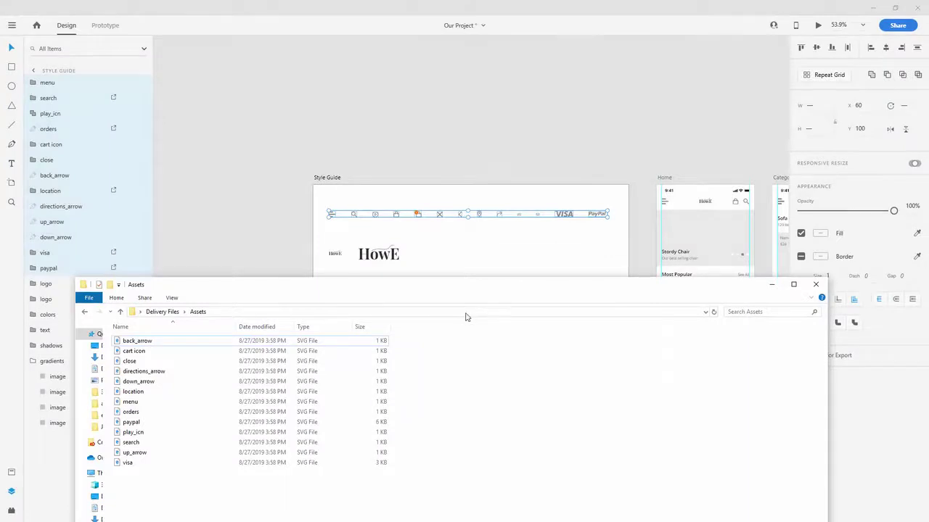
left_click_drag(502, 288, 537, 128)
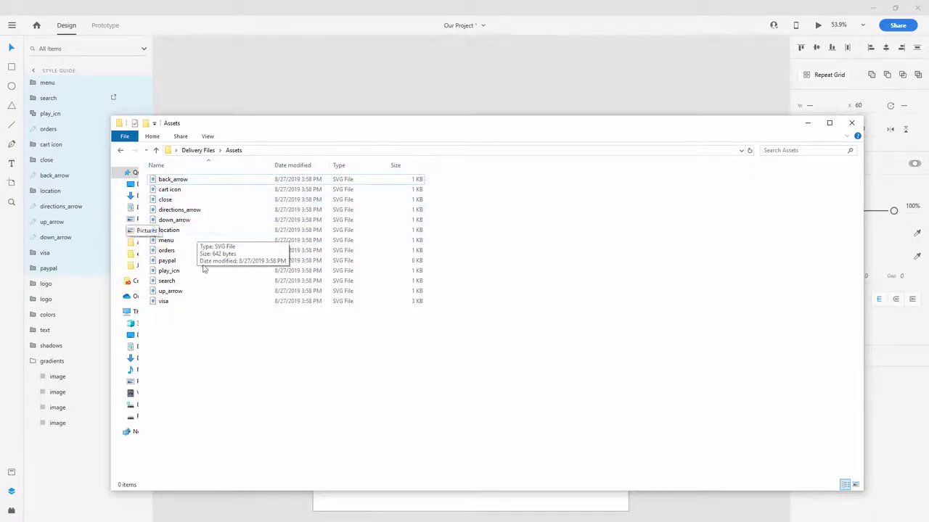
left_click(262, 75)
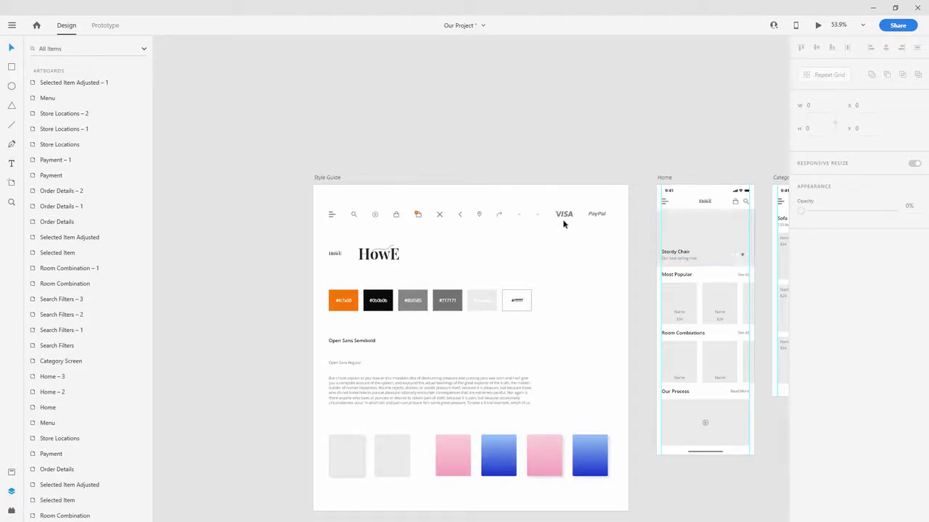
Select the hero image on the Home artboard in the DESIGN row and set its export format to JPG
scroll(280, 213, "down", 6)
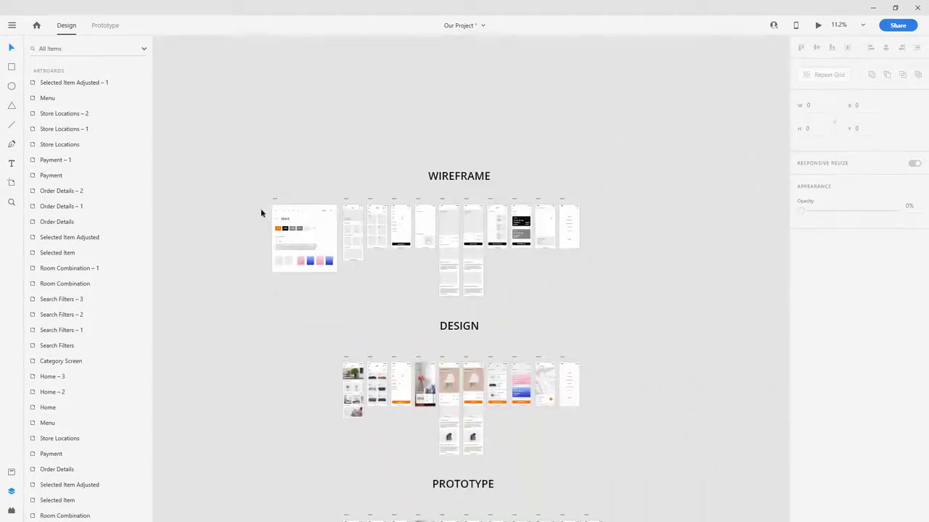
scroll(264, 214, "down", 2)
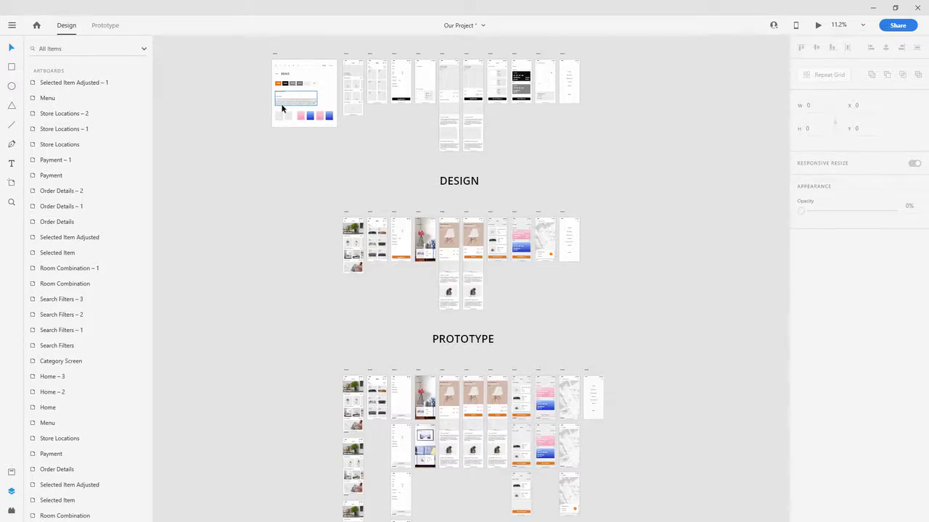
scroll(365, 231, "up", 8)
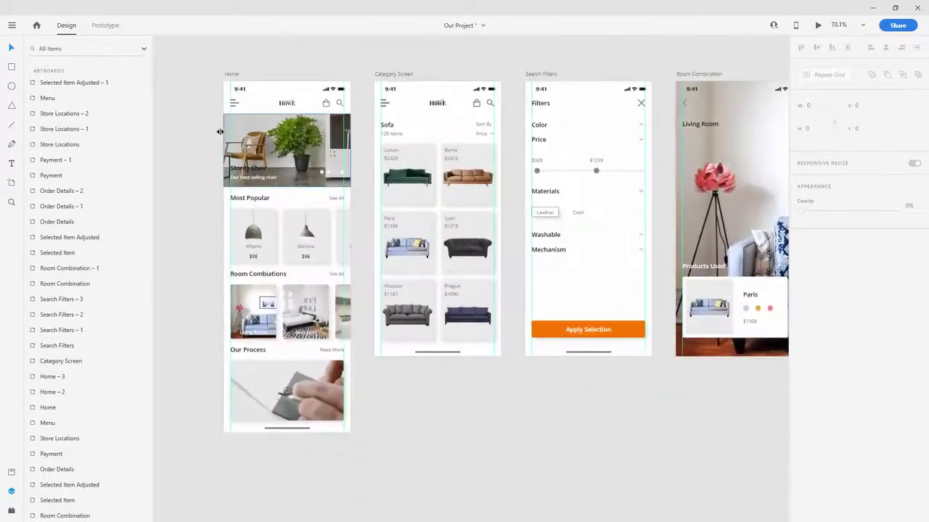
double_click(331, 154)
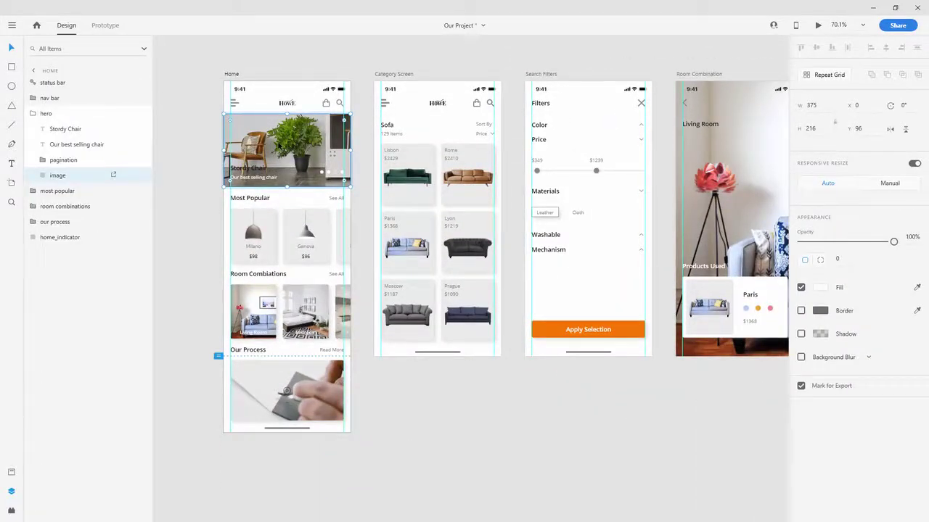
key("ctrl+shift+e")
left_click(441, 192)
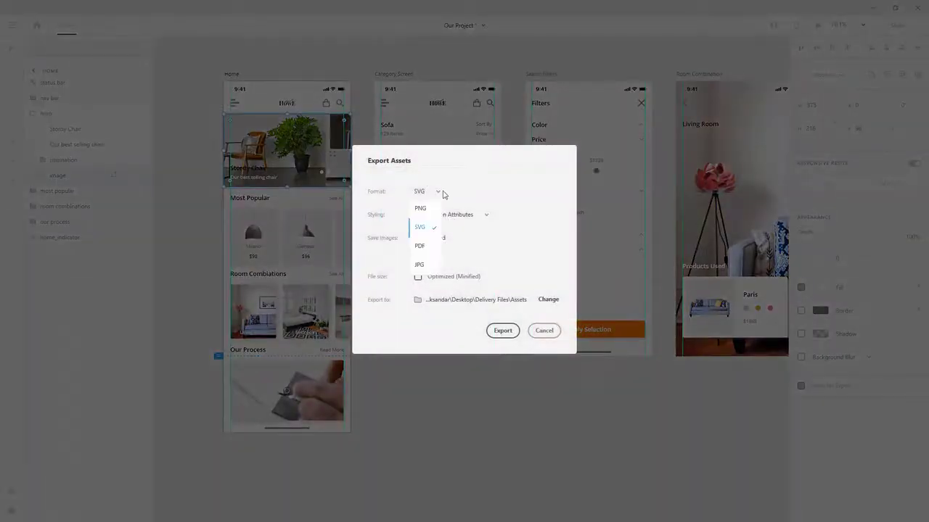
left_click(425, 267)
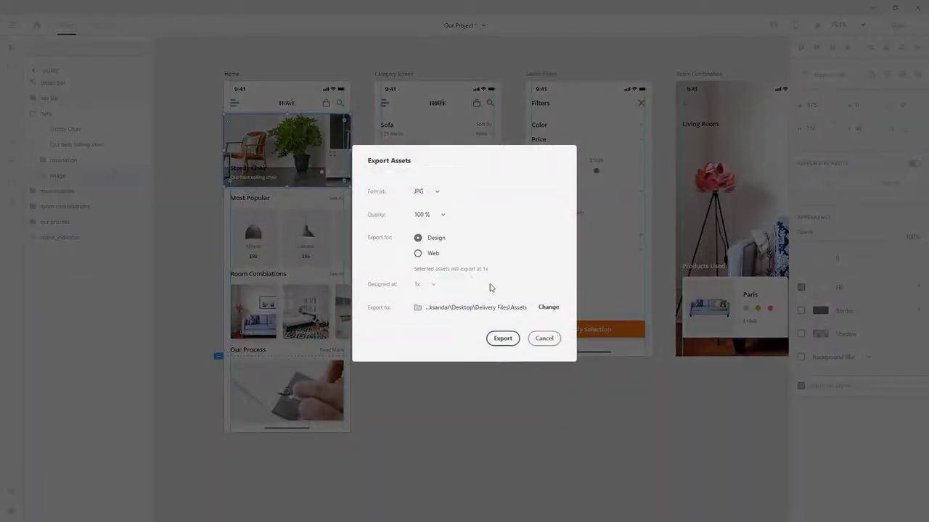
Change the export destination to the Home folder inside Delivery Files and export the hero image
left_click(545, 310)
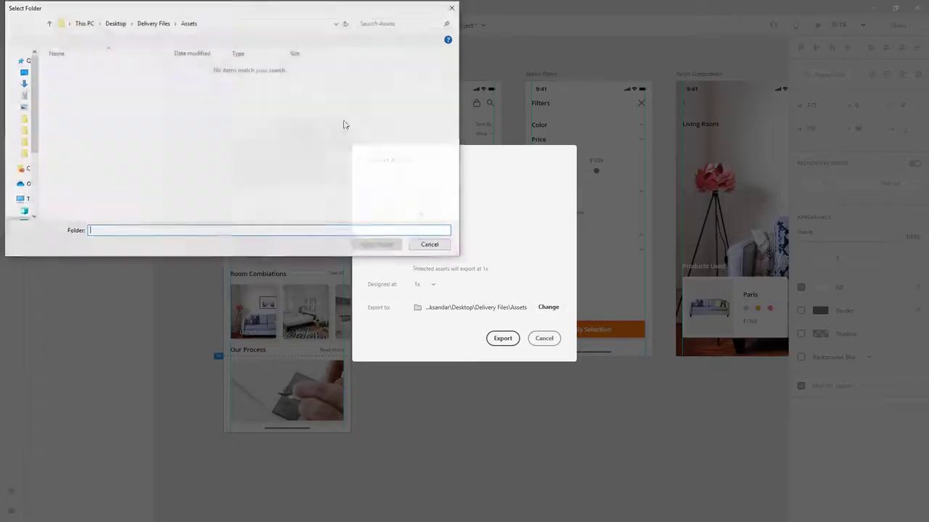
left_click(153, 23)
double_click(76, 90)
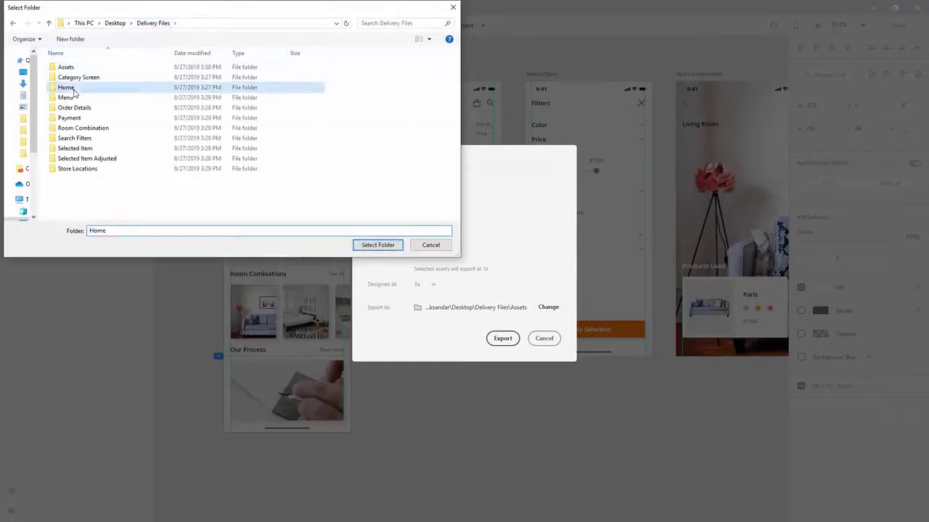
left_click(375, 246)
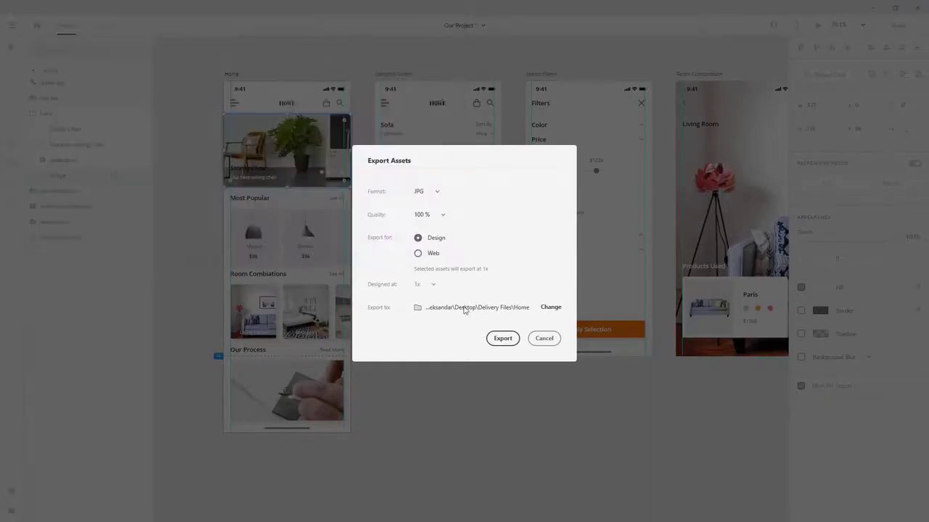
left_click(504, 339)
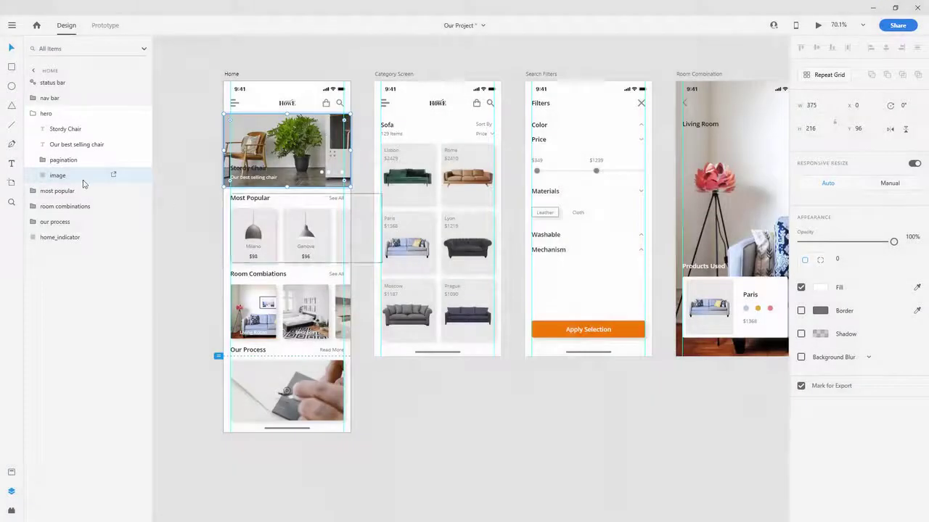
Expand the Home artboard's most popular group and its image1, image2 and image3 subgroups
left_click(29, 191)
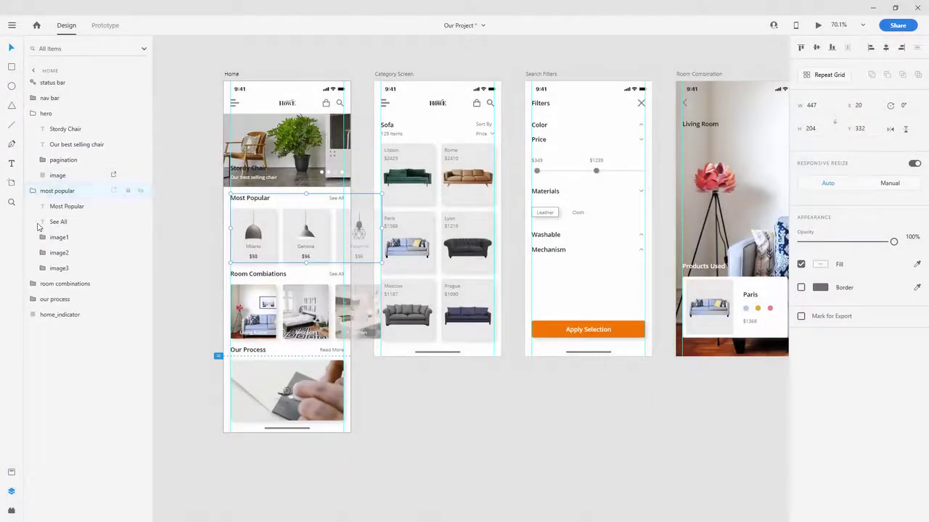
left_click(42, 268)
left_click(42, 253)
left_click(42, 237)
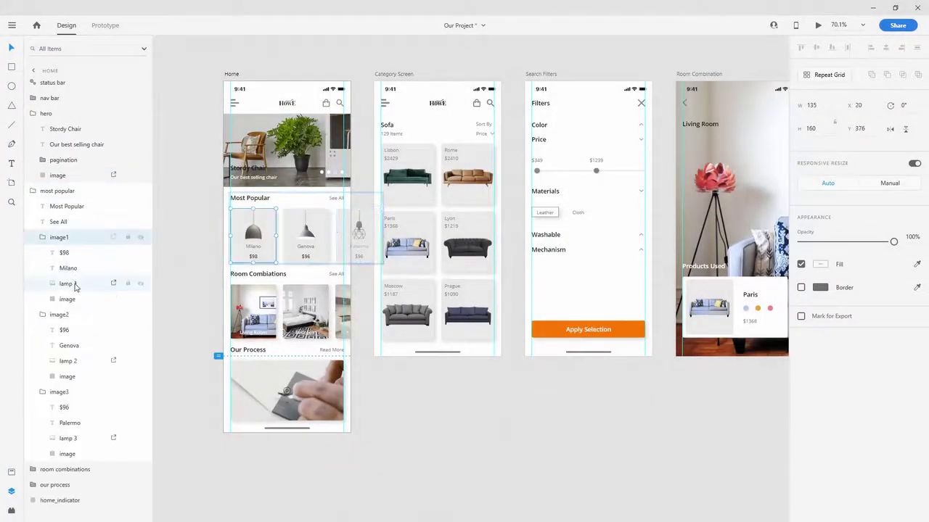
Export the lamp 1, lamp 2 and lamp 3 images together as PNG files to the Home folder
left_click(69, 284)
left_click(68, 361, "ctrl")
left_click(67, 438, "ctrl")
key("ctrl+e")
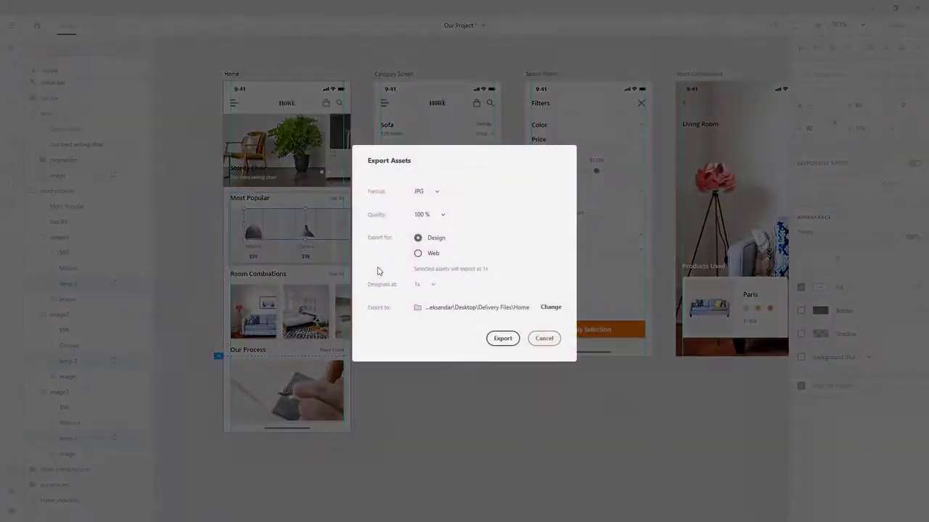
left_click(437, 192)
left_click(422, 208)
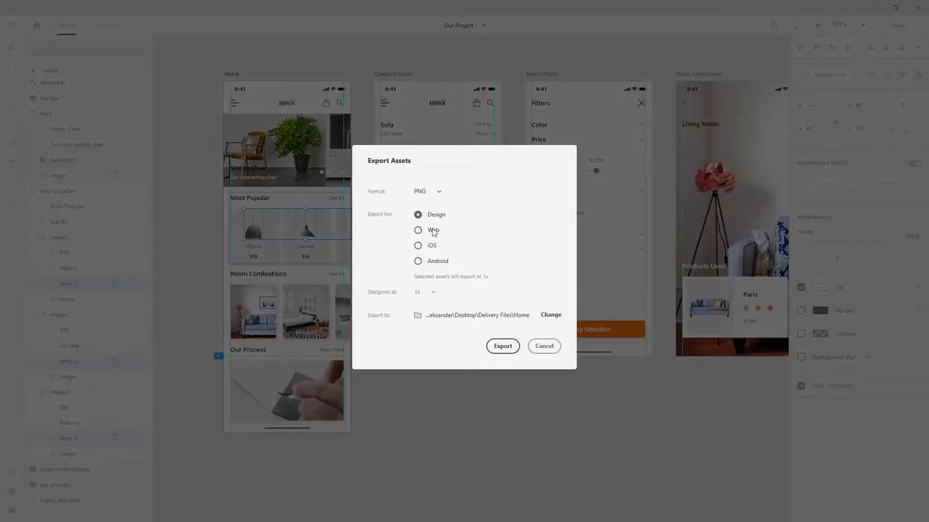
left_click(502, 346)
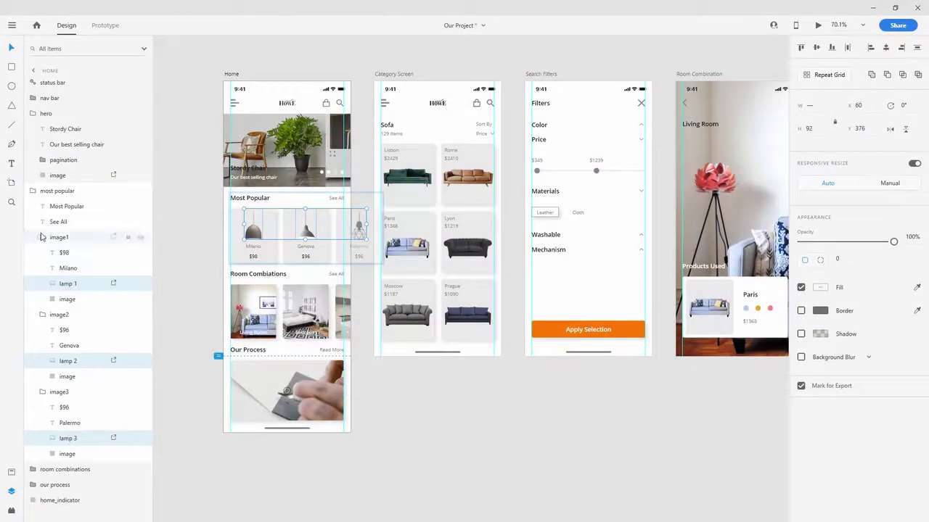
Collapse the image2 and image3 groups under most popular, keeping image1 expanded
left_click(62, 237)
left_click(42, 238)
left_click(42, 253)
left_click(42, 267)
left_click(42, 237)
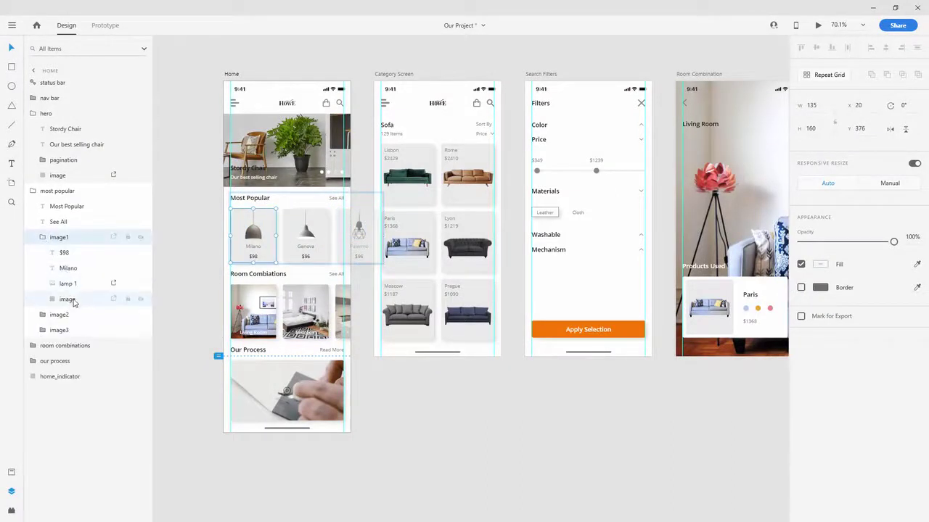
Try to export the image layer in the image1 group as a JPG to the Home folder, without replacing the existing file
left_click(73, 303)
key("ctrl+e")
left_click(435, 193)
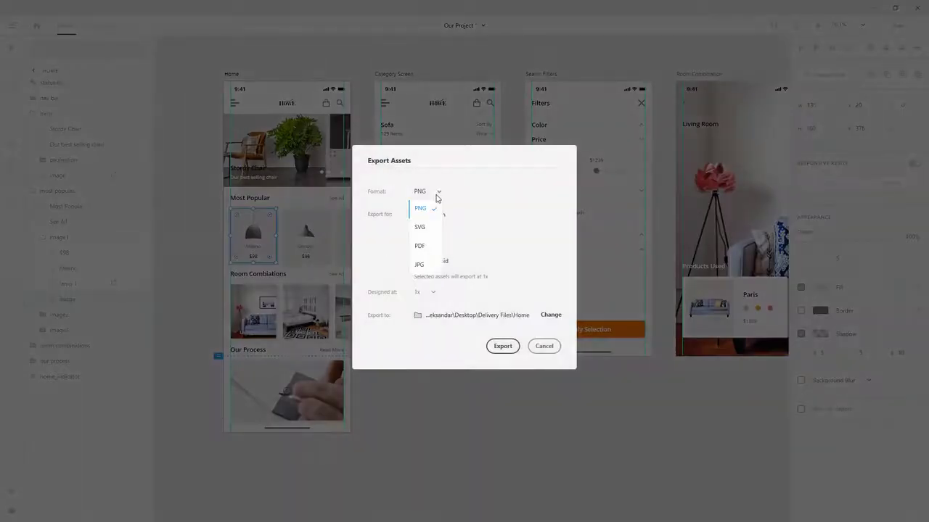
left_click(425, 266)
left_click(504, 338)
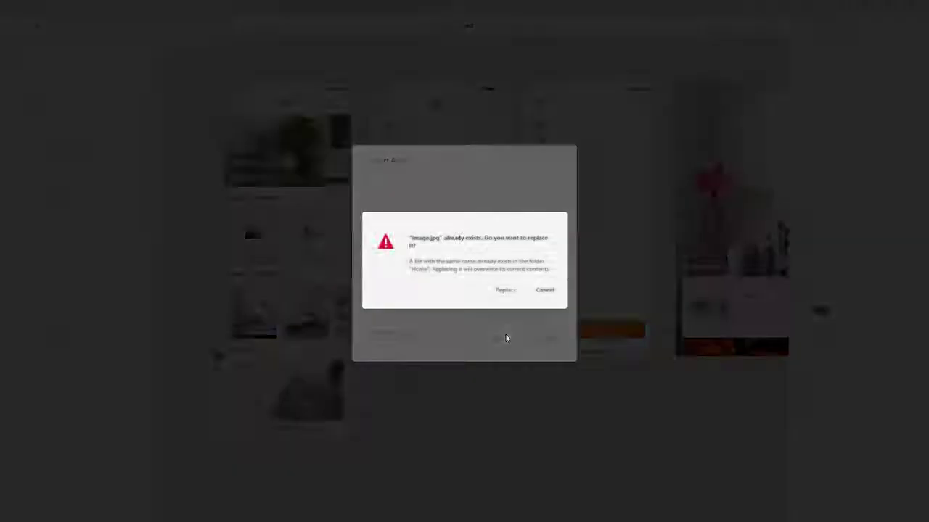
left_click(543, 291)
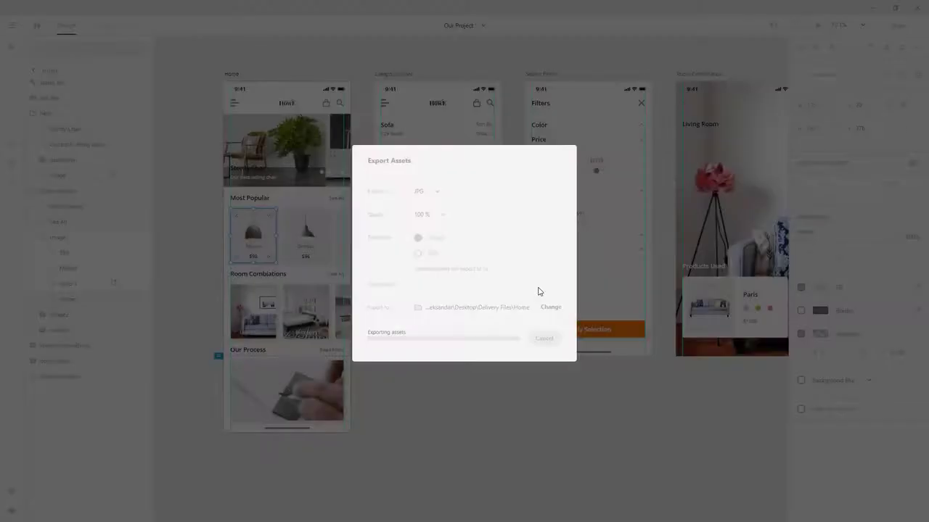
left_click(544, 338)
Rename the hero group's image layer to hero Image and export it as a JPG at 100% quality to the Home folder
double_click(293, 133)
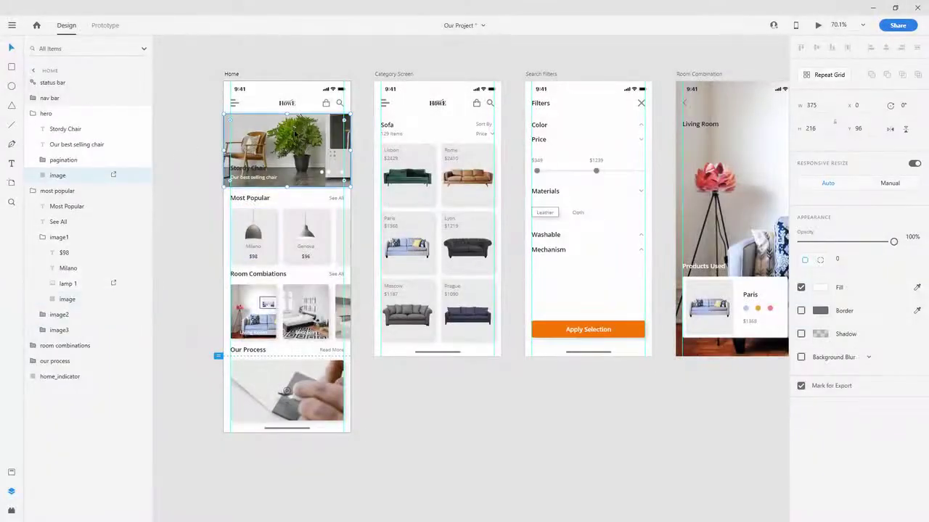
double_click(58, 175)
type("geroI")
key("Return")
double_click(63, 176)
type("hero")
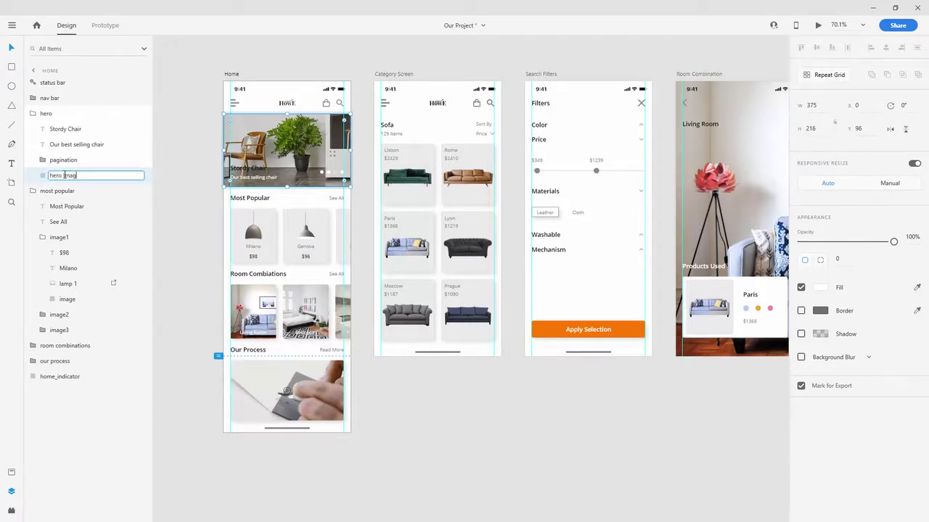
key("Escape")
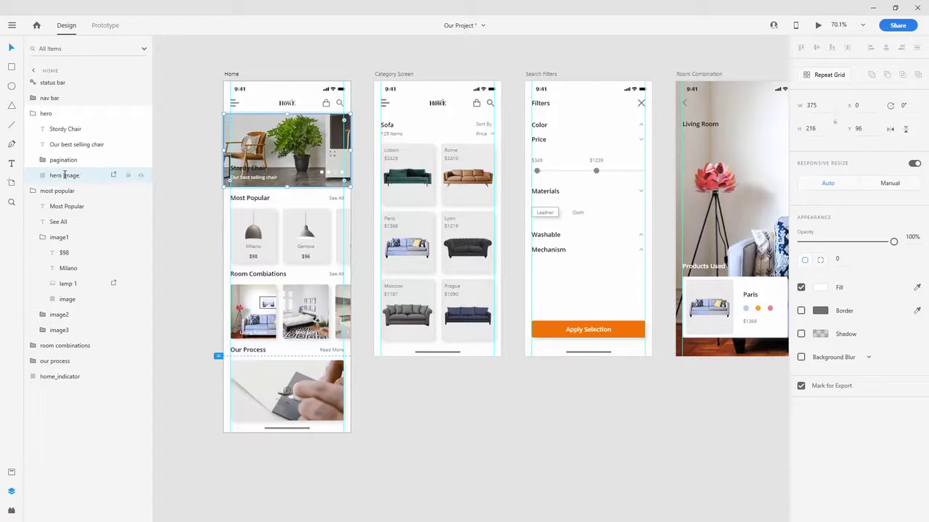
key("ctrl+e")
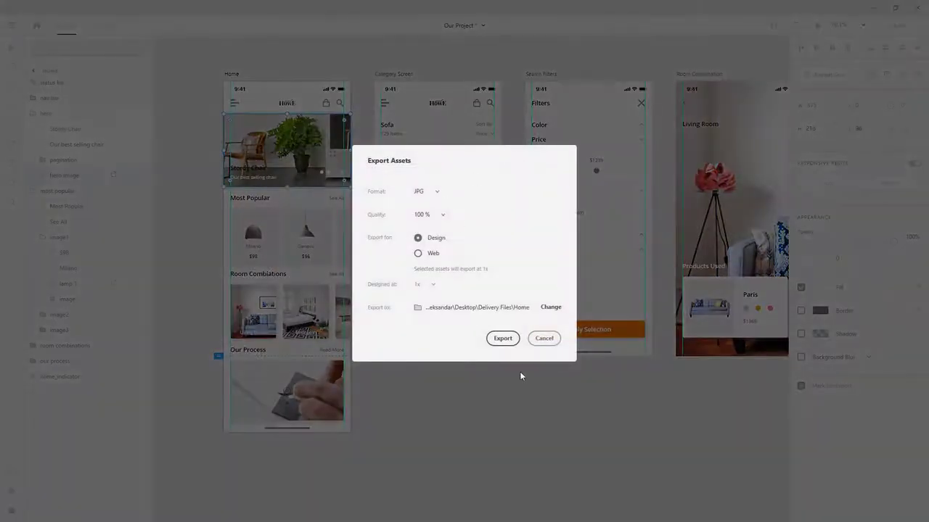
left_click(502, 339)
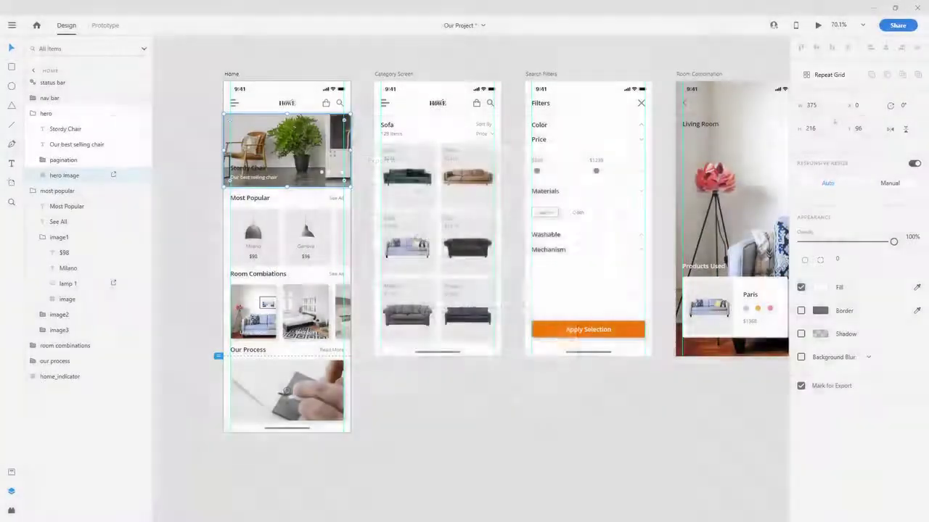
Check the exported files in the Home folder inside Delivery Files and select the old image file
key("alt+Up")
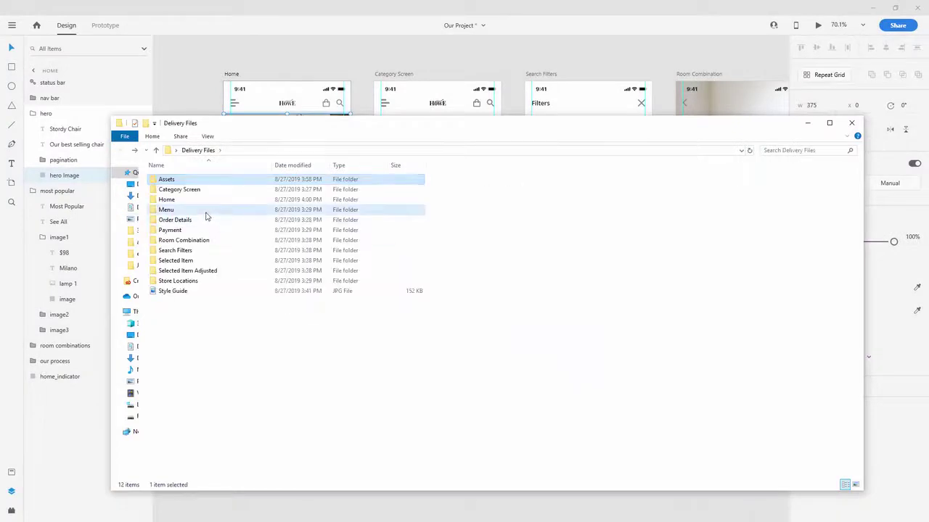
double_click(207, 215)
key("alt+Up")
double_click(194, 201)
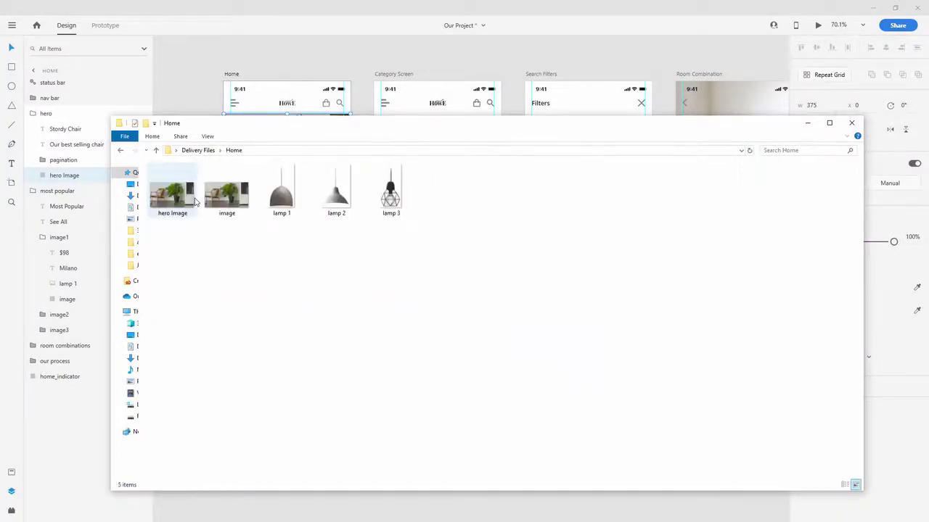
left_click(216, 202)
Export the Milano lamp card's background image layer as a JPG at 100% quality to the Home folder
left_click_drag(216, 202, 307, 68)
scroll(329, 253, "down", 2)
left_click_drag(328, 252, 307, 189)
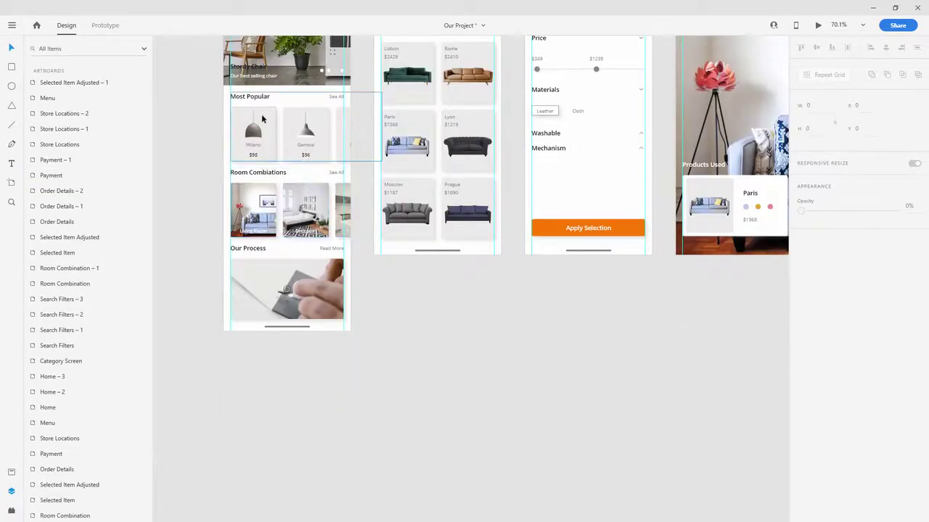
left_click(269, 123)
left_click(269, 123)
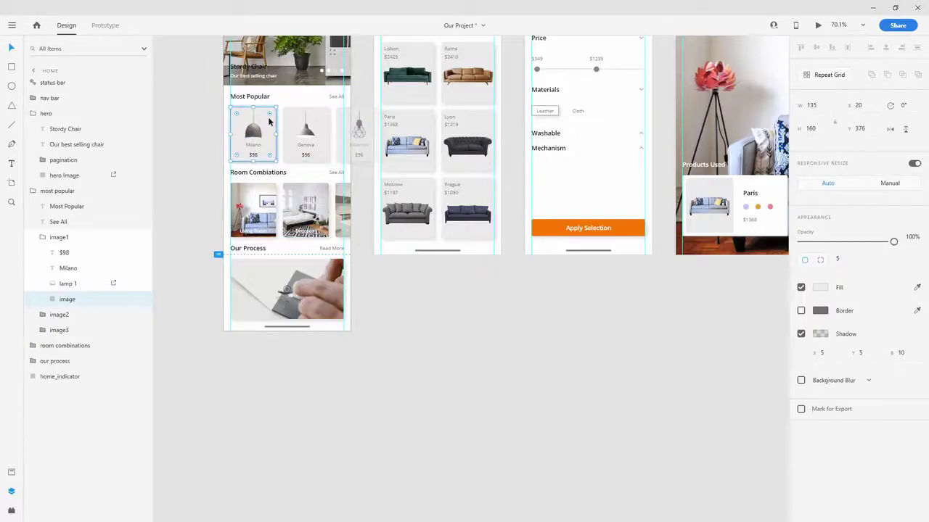
key("ctrl+e")
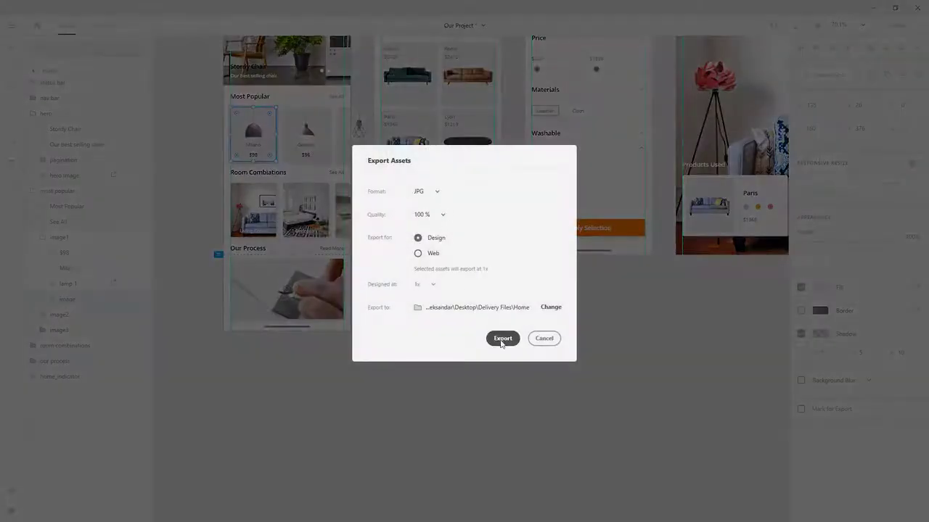
left_click(502, 338)
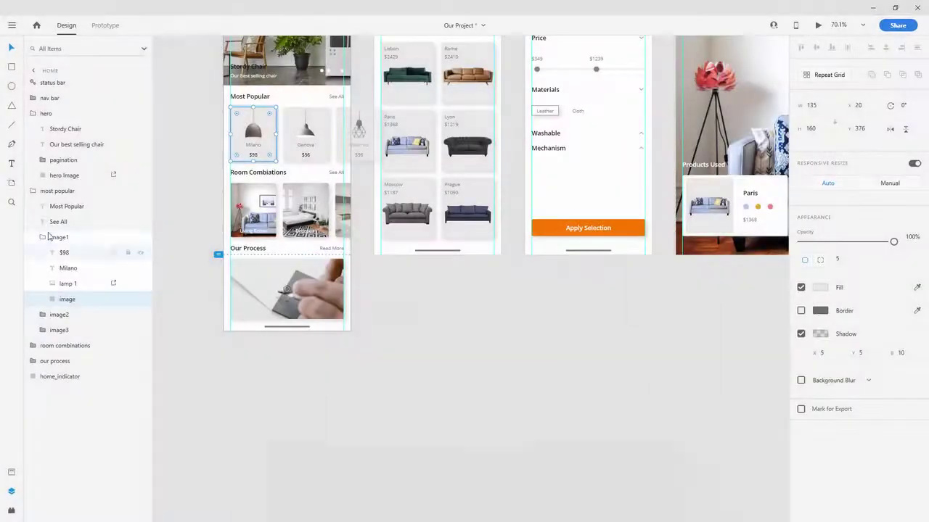
Collapse the most popular and hero groups, and expand room combinations with its image subgroups
key("Escape")
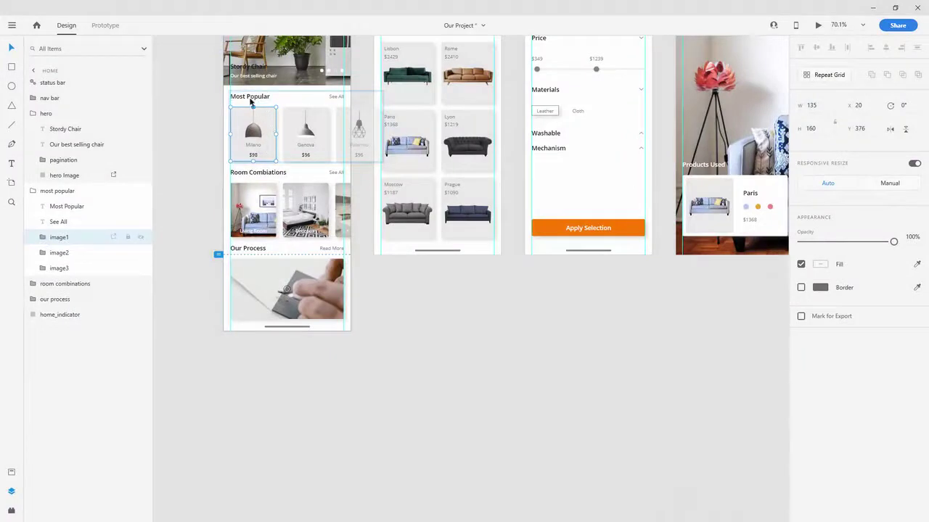
left_click(33, 191)
left_click(34, 114)
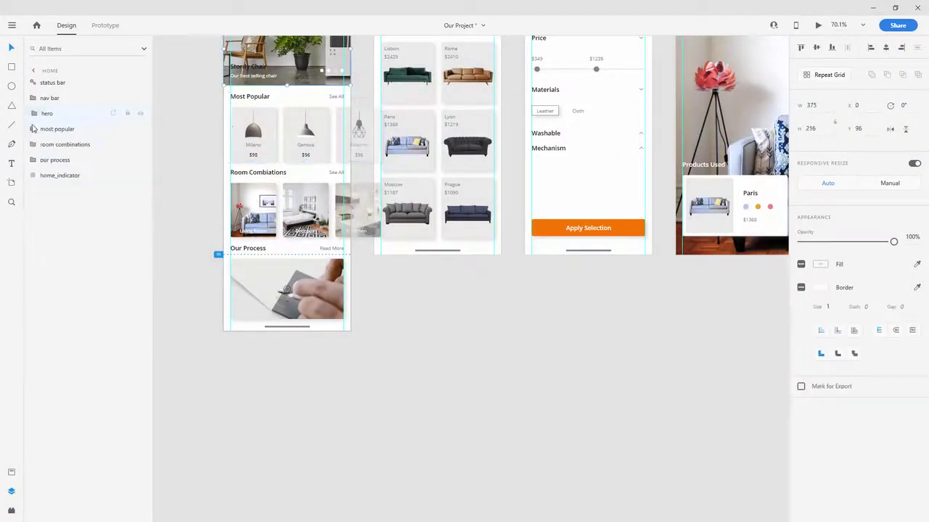
left_click(31, 146)
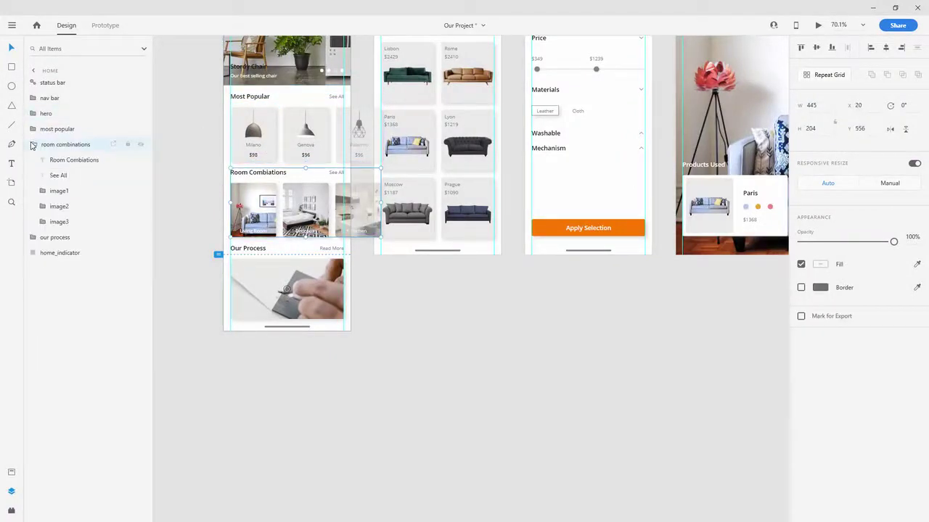
left_click(43, 206)
left_click(42, 190)
Examine the Living Room, Bedroom and Kitchen text layers and the image layer paired with each one
left_click(73, 206)
left_click(71, 253)
left_click(69, 299)
left_click(75, 254, "ctrl")
left_click(77, 206, "ctrl")
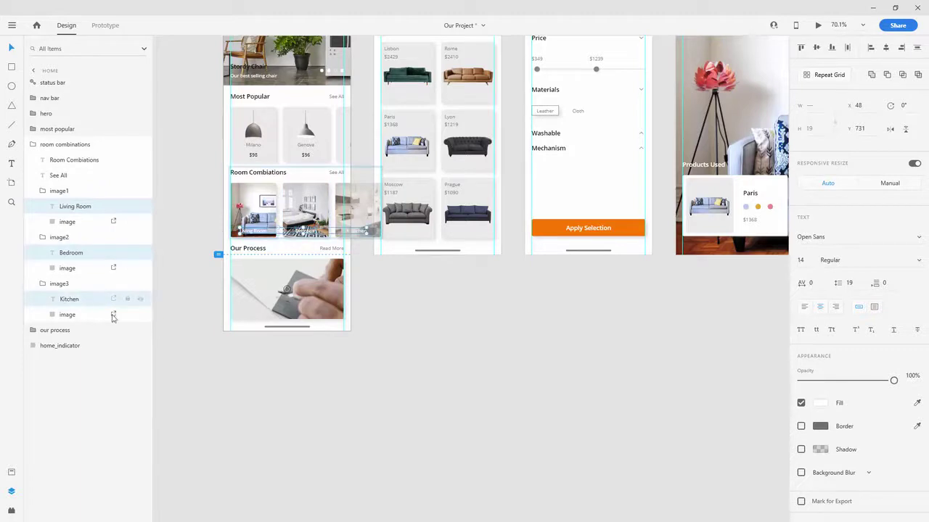
left_click(76, 252, "ctrl")
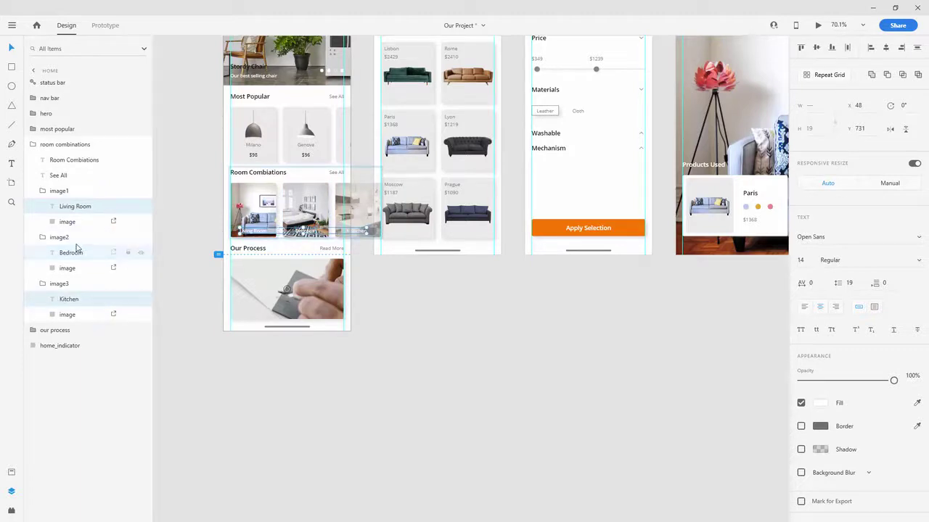
left_click(76, 223)
left_click(80, 269)
left_click(78, 317)
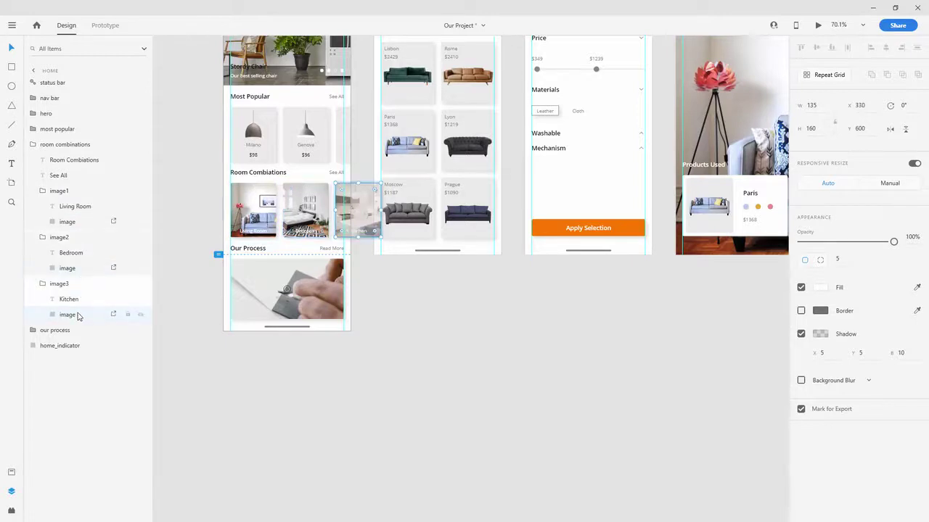
Rename the three room combination image layers to Living Room, Bedroom and Kitchen, matching their text layers
double_click(70, 208)
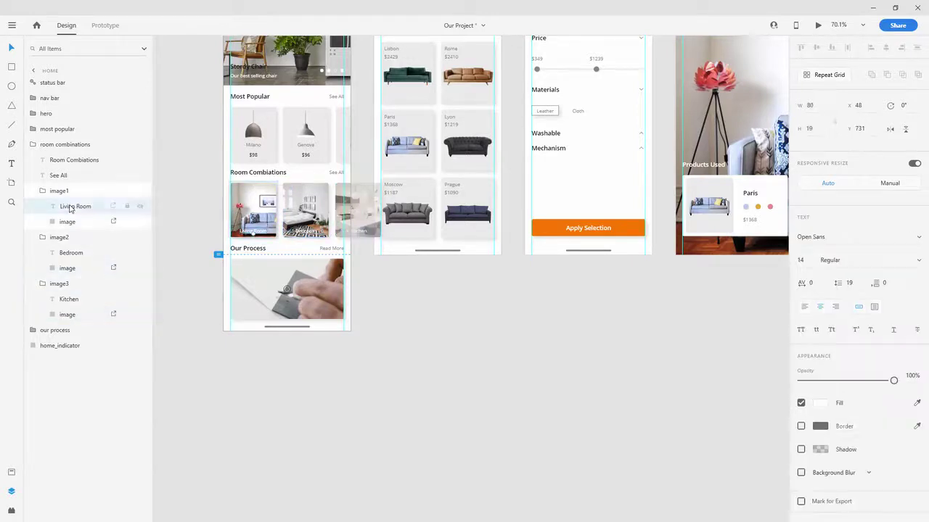
key("ctrl+c")
double_click(68, 222)
key("ctrl+v")
double_click(71, 253)
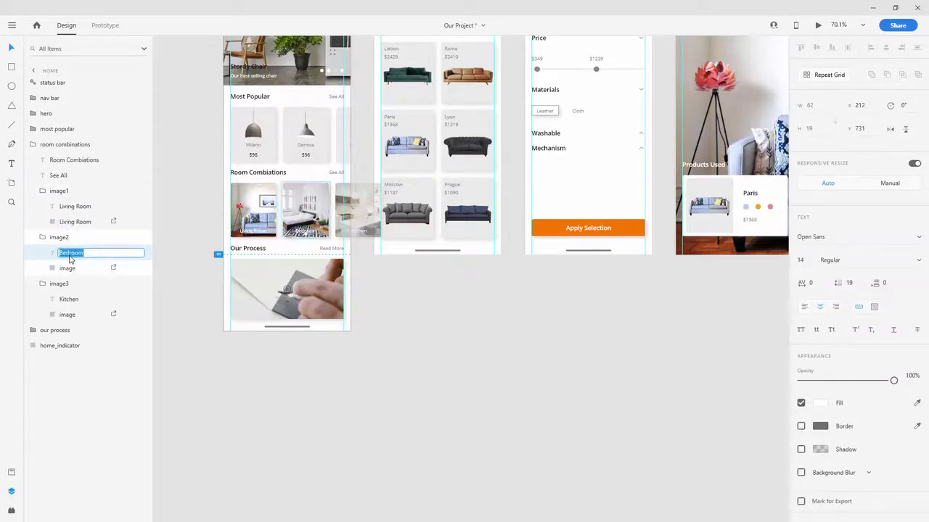
double_click(69, 269)
key("ctrl+v")
double_click(69, 299)
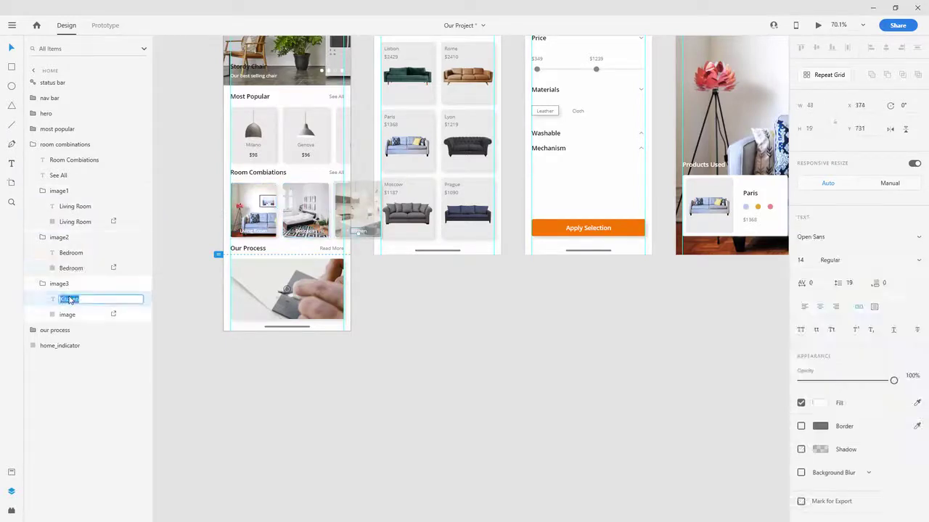
key("ctrl+c")
double_click(68, 314)
key("ctrl+v")
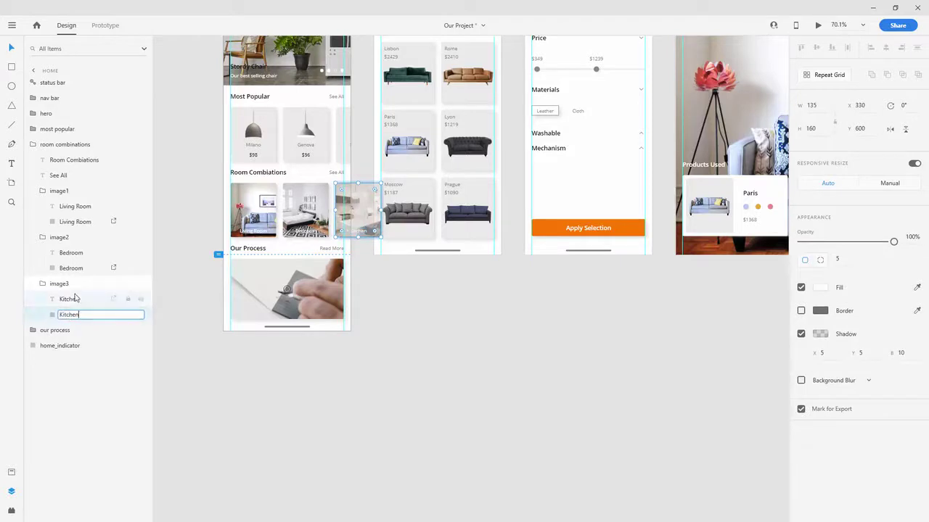
key("Return")
Select the Living Room, Bedroom and Kitchen image layers together and export them
left_click(79, 314)
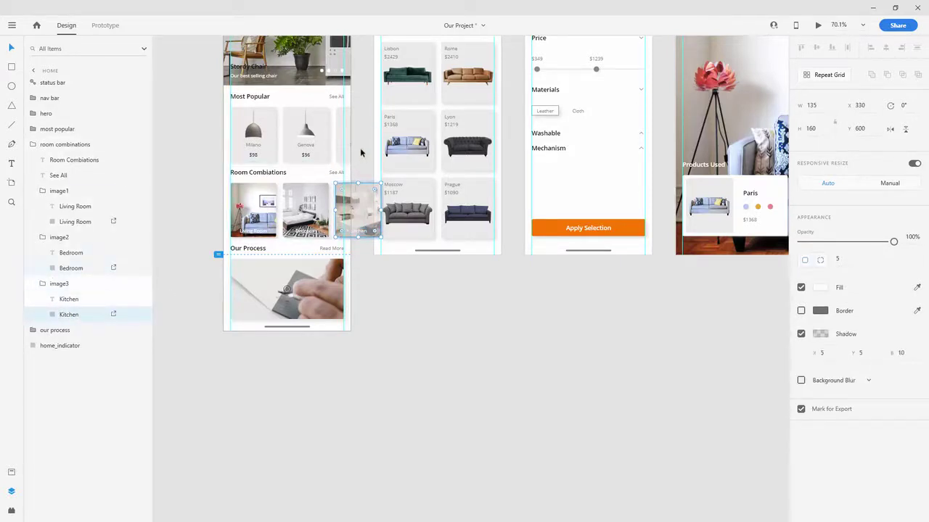
left_click(87, 268, "ctrl")
left_click(82, 221, "ctrl")
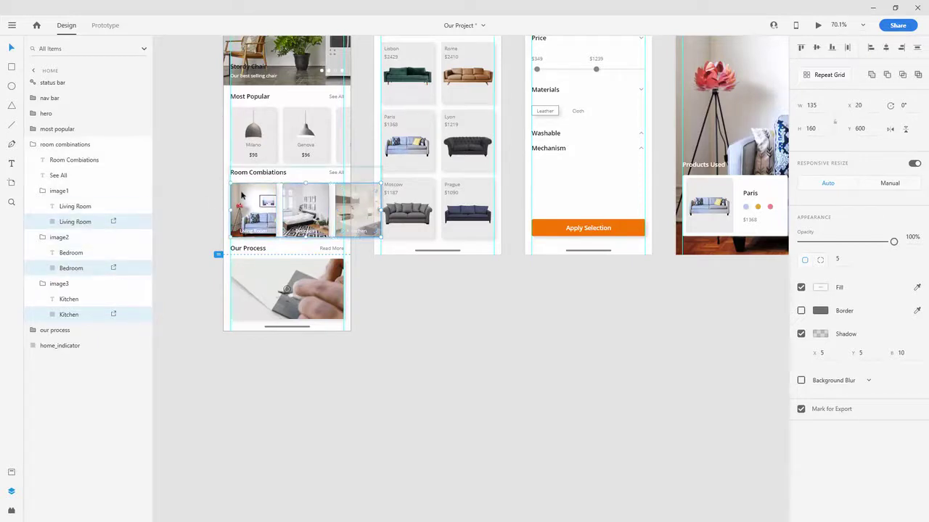
key("ctrl+shift+e")
left_click(505, 337)
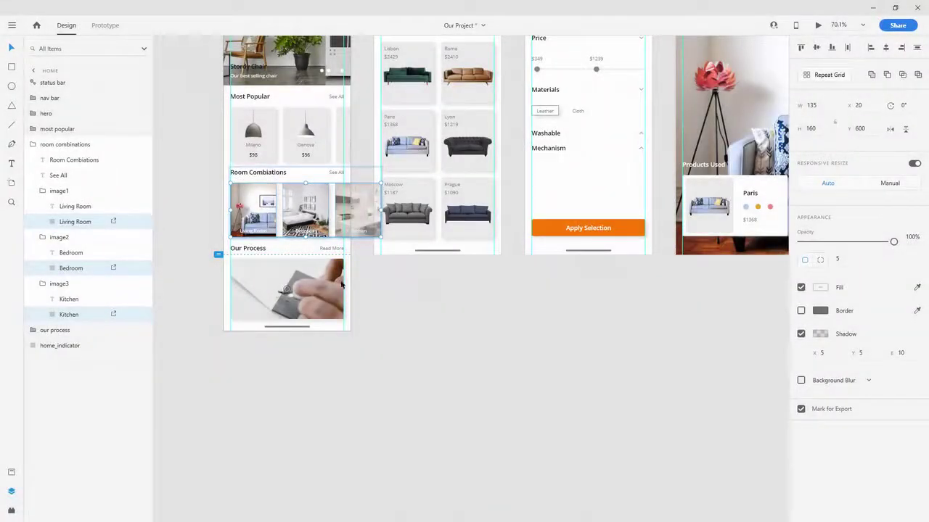
Export the video image from the Home artboard's Our Process section
left_click(300, 278)
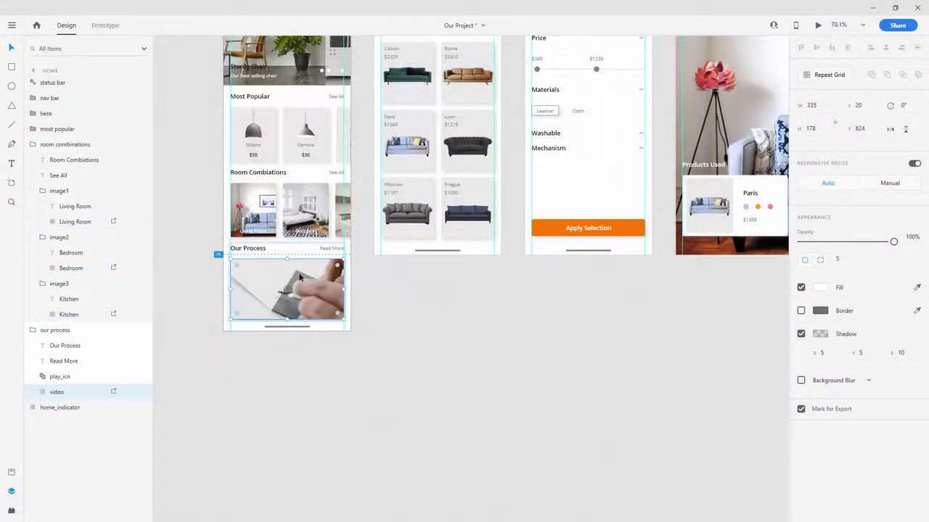
key("ctrl+shift+e")
left_click(505, 339)
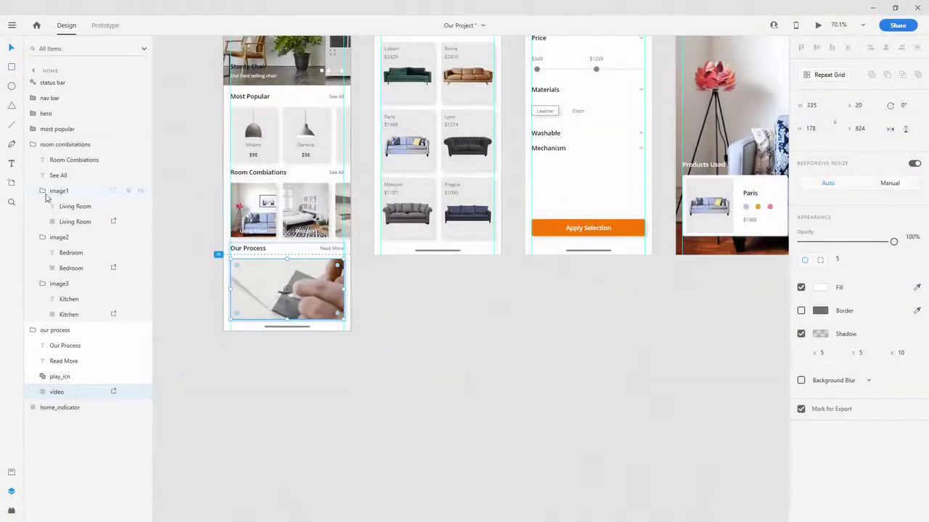
Collapse the room combinations group with its image subgroups and the our process group
left_click(45, 210)
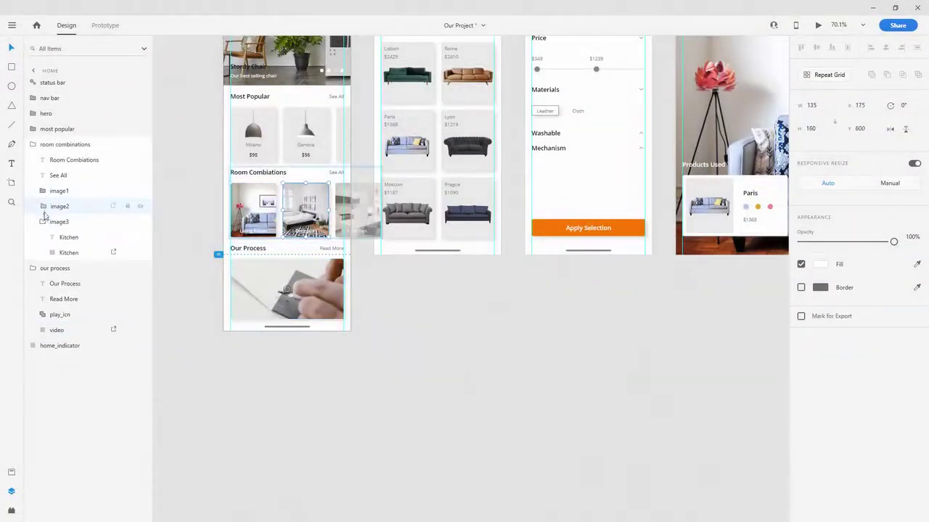
left_click(42, 220)
left_click(34, 145)
left_click(35, 161)
left_click(35, 161)
scroll(295, 205, "up", 3)
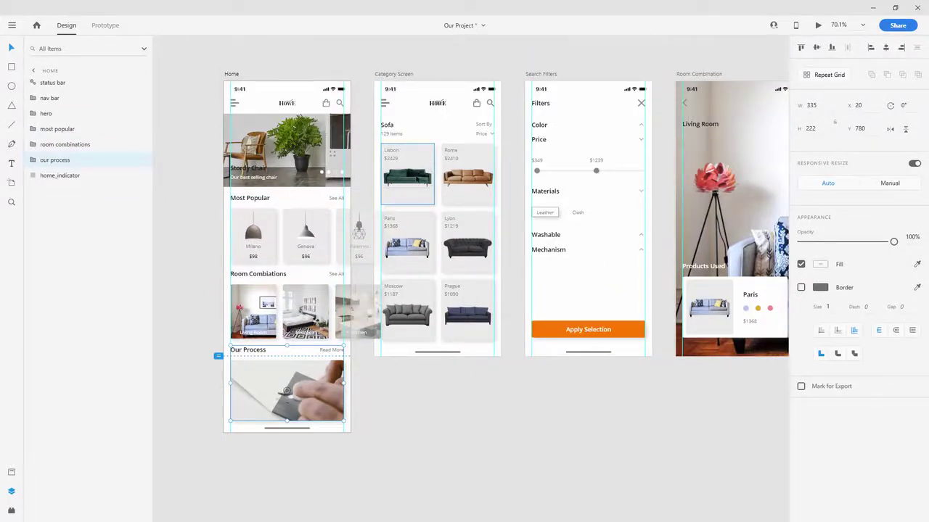
Select the Lisbon sofa item on the Category Screen artboard and expand its six item groups in the layer list
left_click(407, 175)
left_click(33, 252)
left_click(33, 237)
left_click(33, 221)
left_click(33, 206)
left_click(33, 191)
left_click(32, 175)
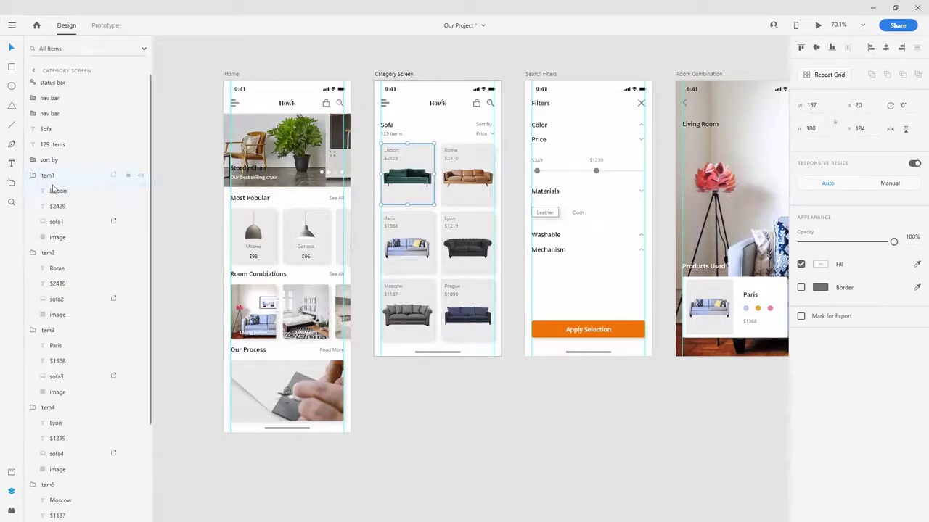
Select the image layers sofa1 to sofa6 together, along with item1's image background layer
left_click(57, 222)
left_click(71, 300, "shift")
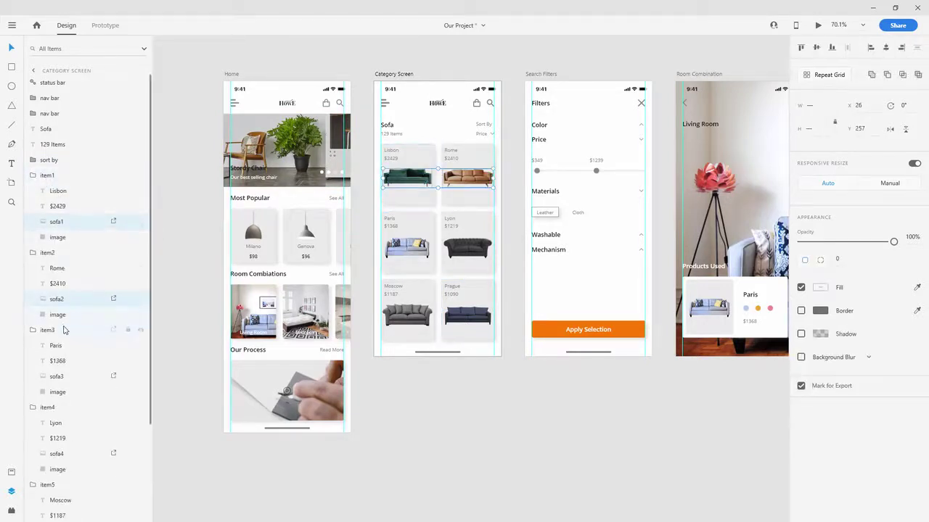
left_click(61, 245, "shift")
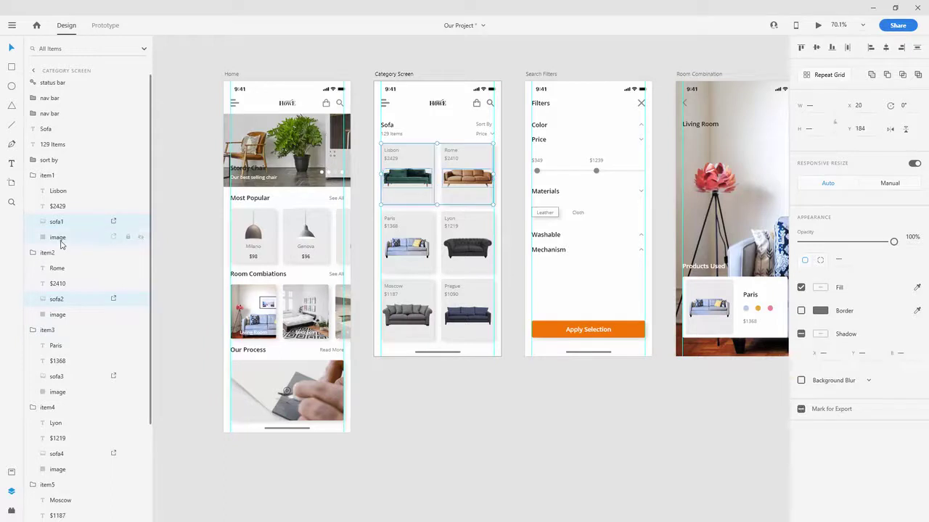
left_click(70, 380, "shift")
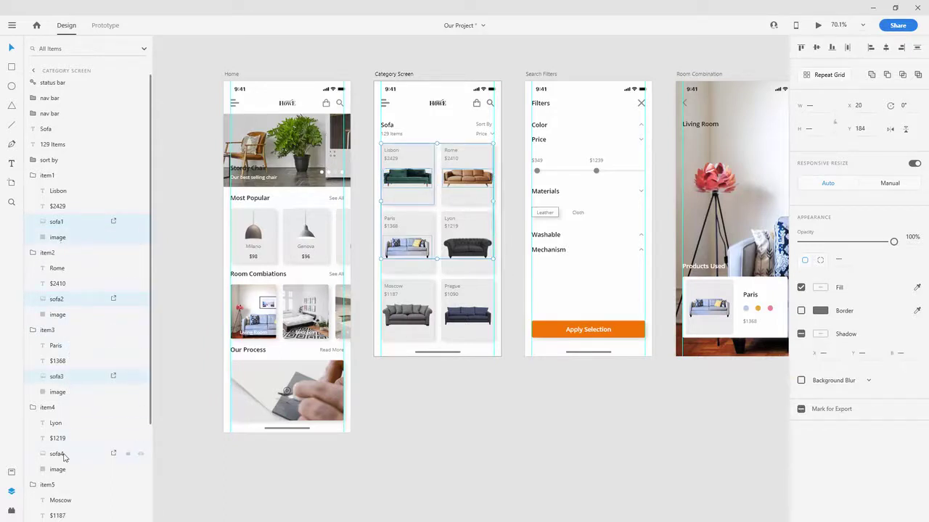
scroll(70, 451, "down", 4)
left_click(73, 412, "shift")
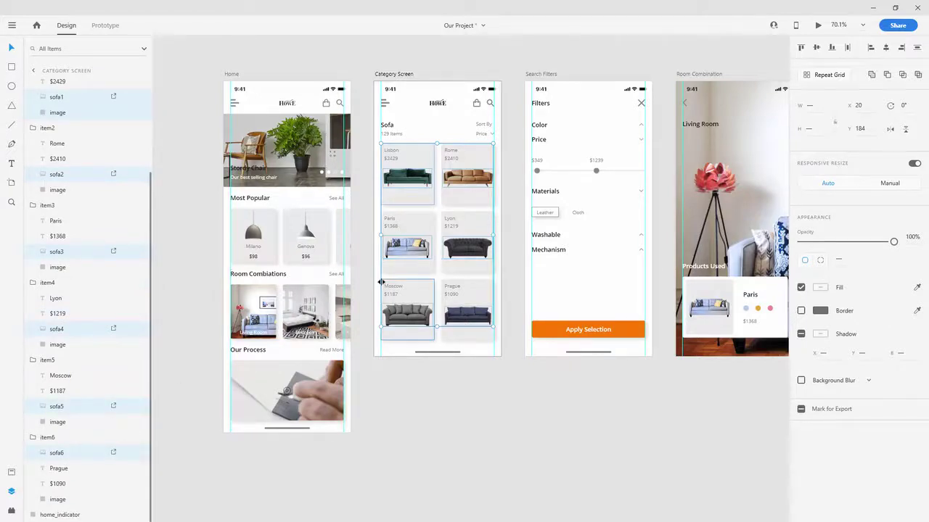
Start exporting the selected sofa layers and set the destination to the Category Screen folder in Delivery Files
key("ctrl+e")
left_click(550, 307)
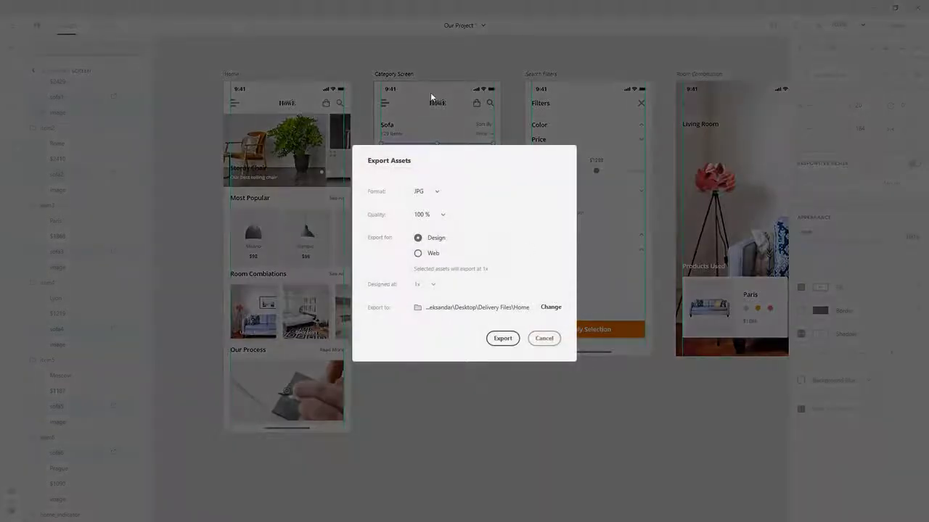
left_click_drag(340, 11, 474, 145)
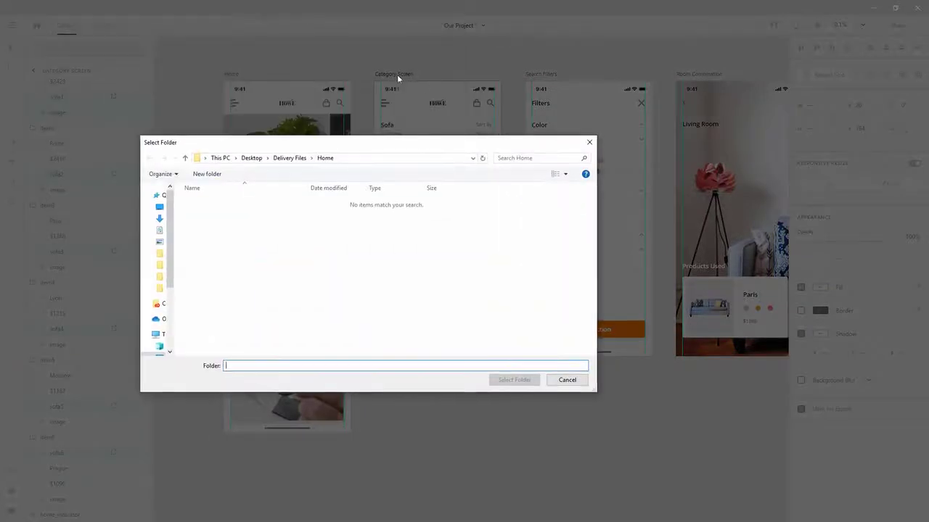
left_click(295, 161)
left_click(207, 210)
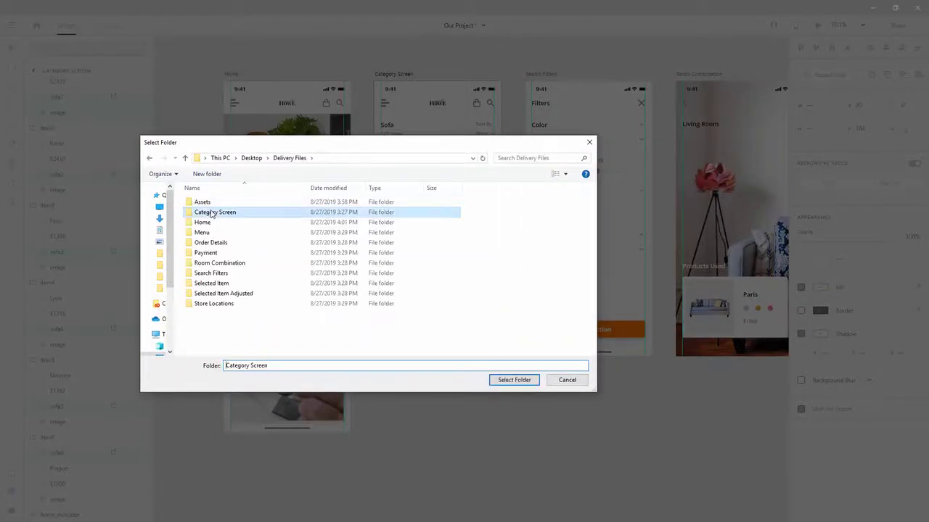
double_click(209, 211)
left_click(524, 381)
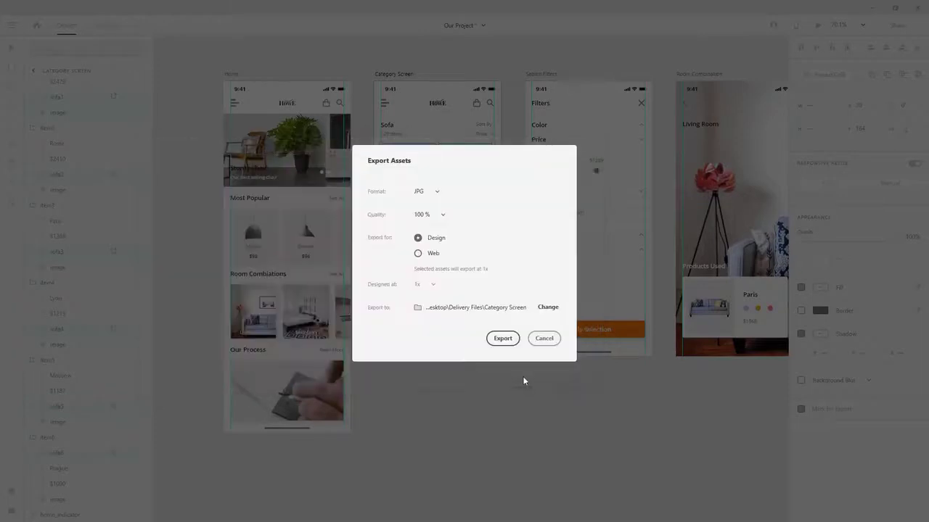
Export the selected sofa layers in PNG format and clear the selection
left_click(438, 196)
left_click(436, 212)
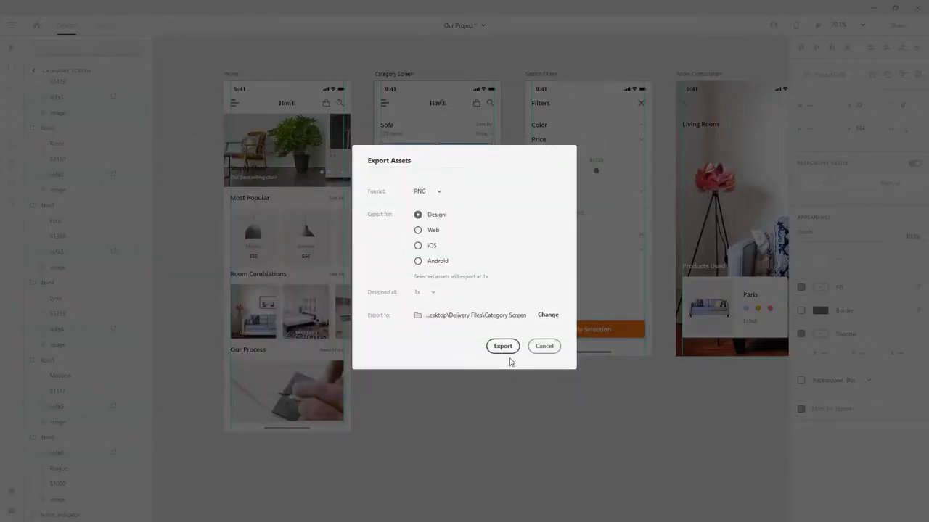
left_click(507, 347)
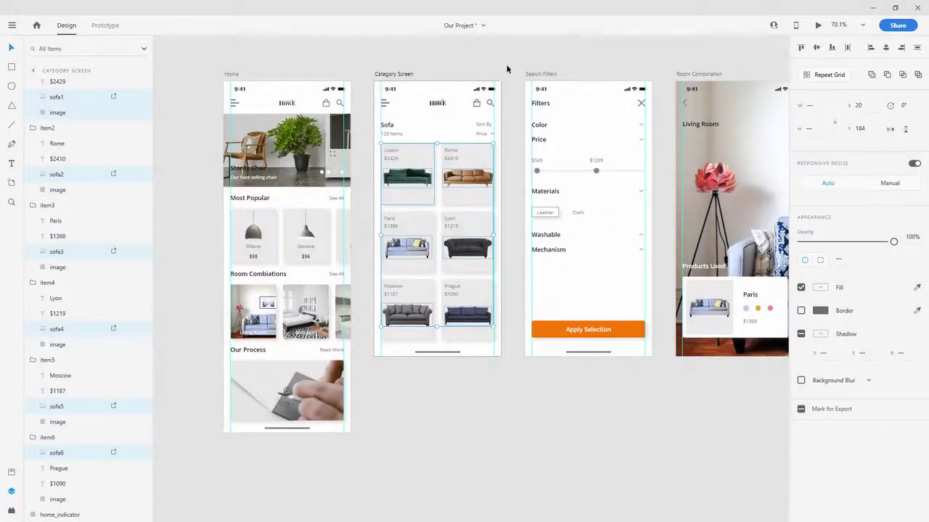
left_click(507, 69)
Select the first circle of the price range and the frame around Leather together on the Search Filters artboard
scroll(585, 58, "right", 5)
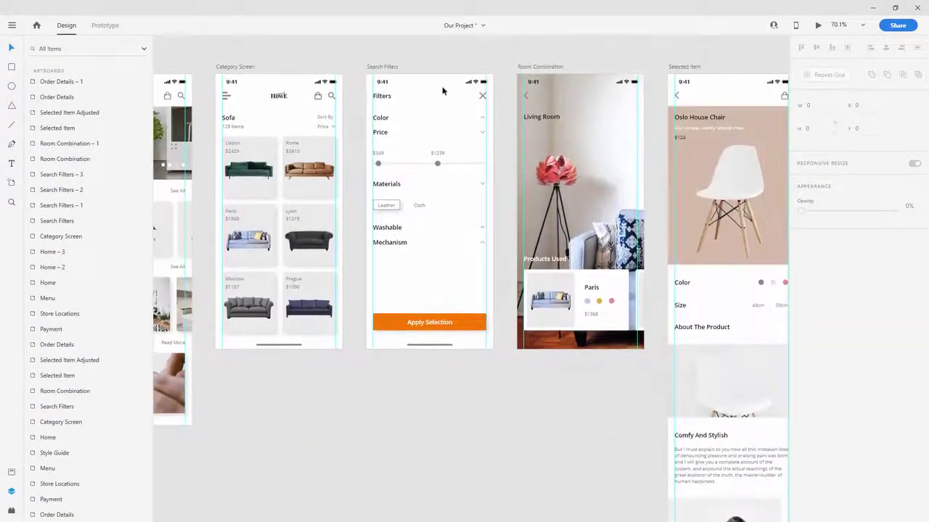
left_click(378, 163, "ctrl")
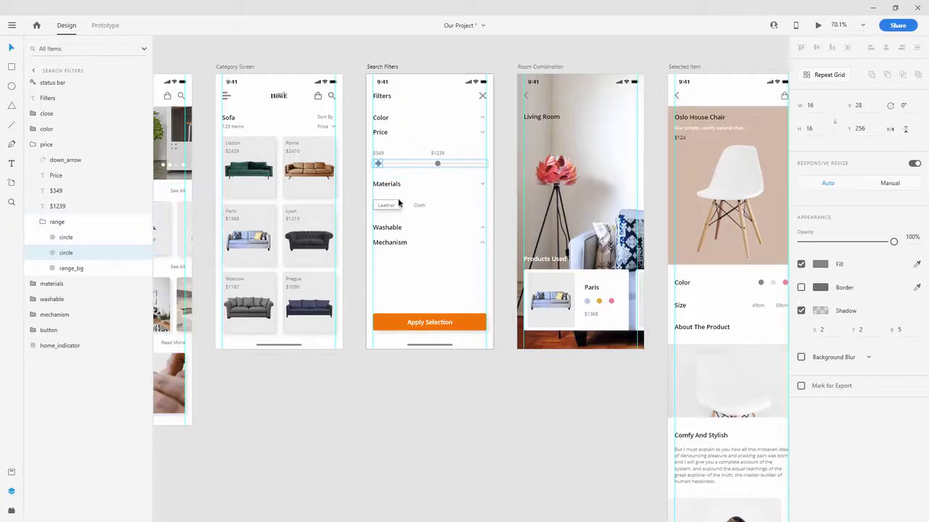
left_click(41, 284)
left_click(54, 332)
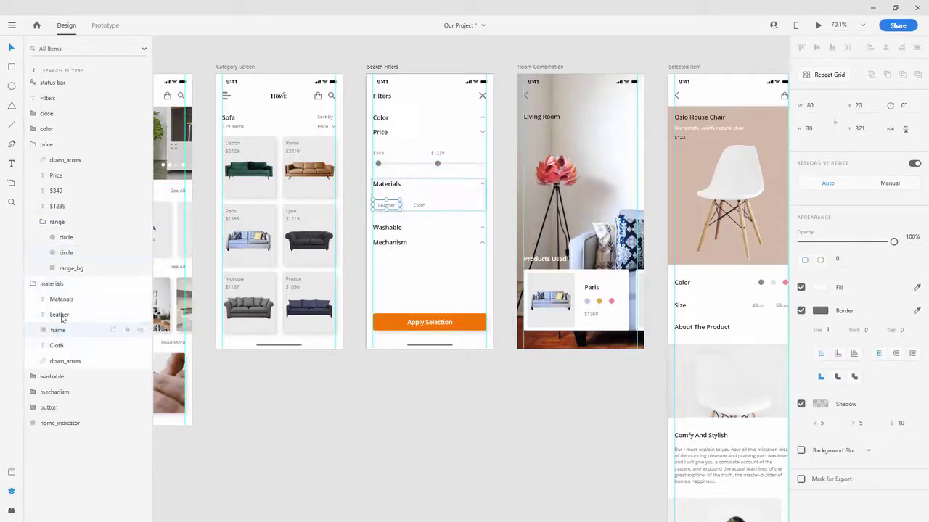
left_click(75, 238, "ctrl")
Export the selected circle and frame as PNG into the Search Filters folder in Delivery Files
key("ctrl+e")
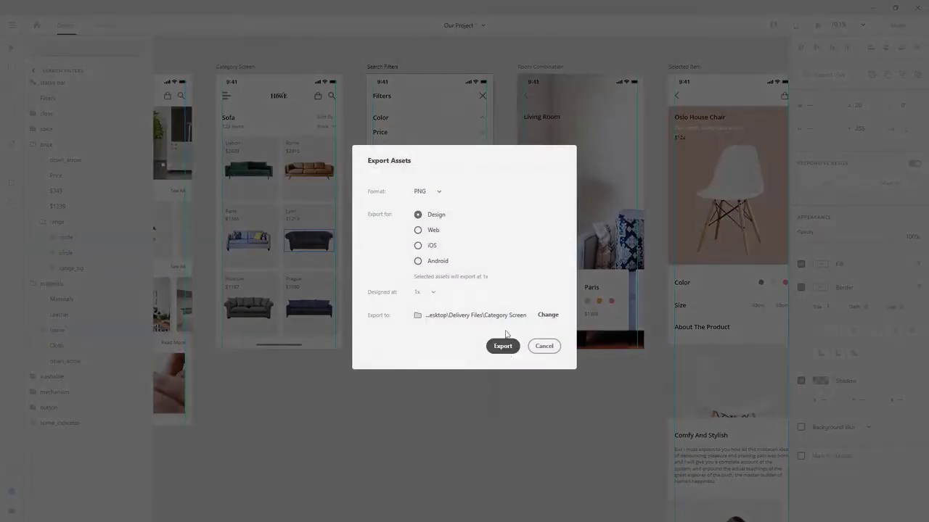
left_click(547, 315)
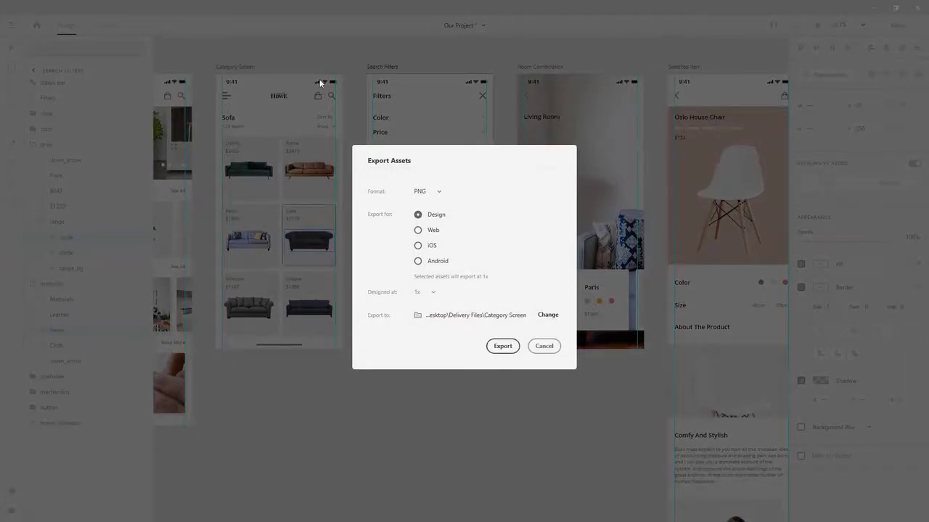
left_click(294, 158)
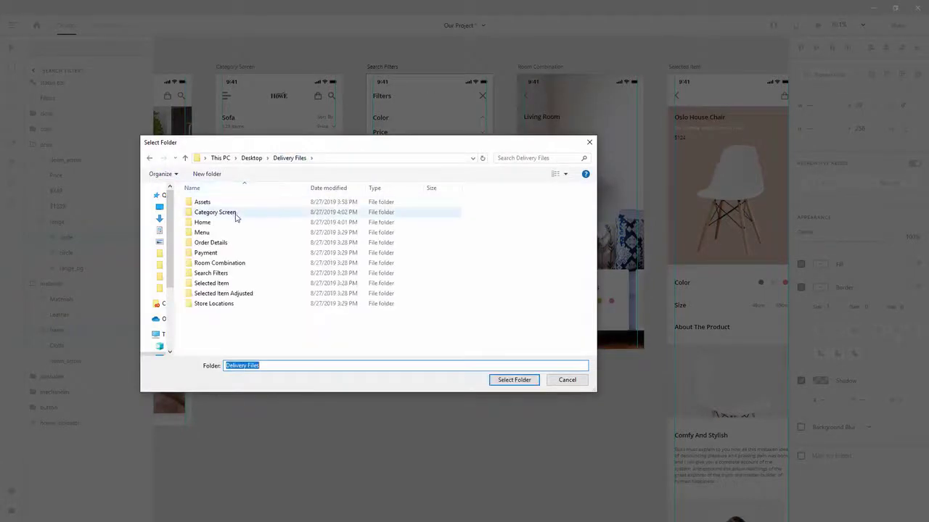
left_click(227, 273)
double_click(228, 273)
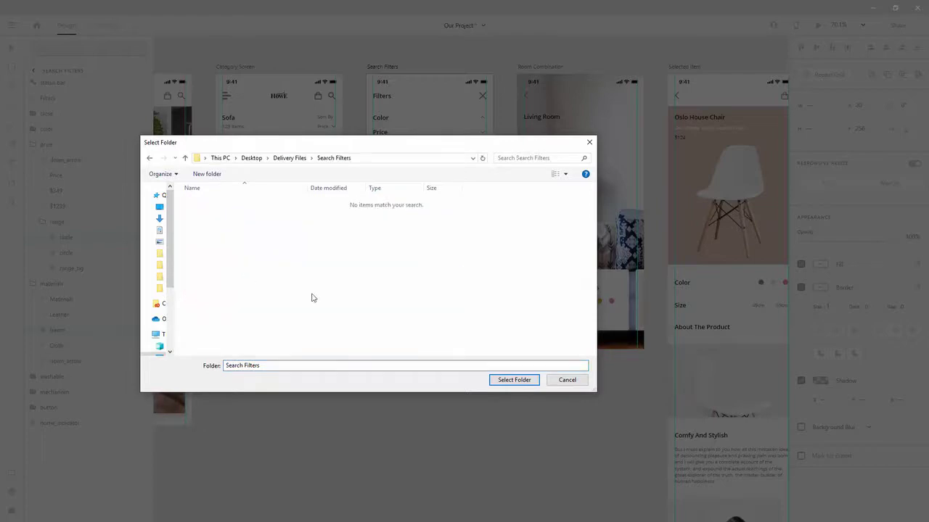
left_click(516, 380)
left_click(502, 346)
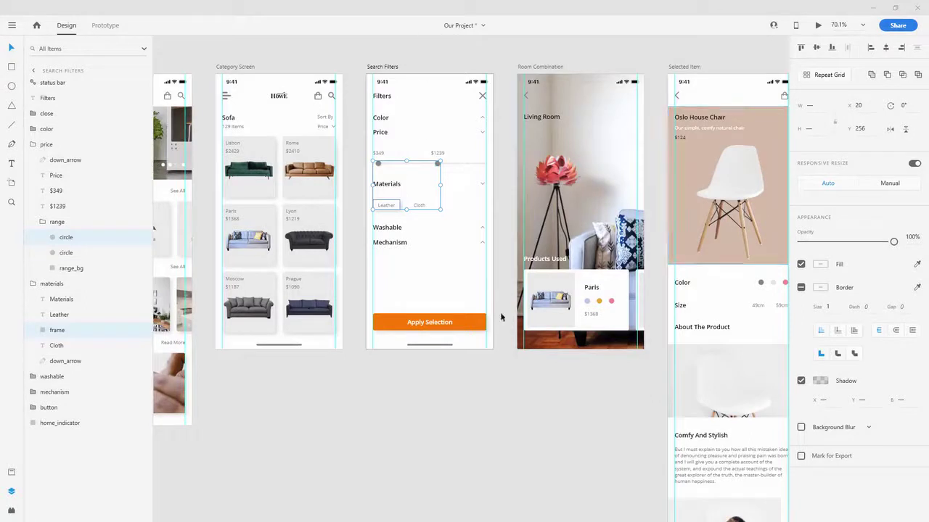
Export the Apply Selection button group from the Search Filters artboard as PNG
left_click(467, 322)
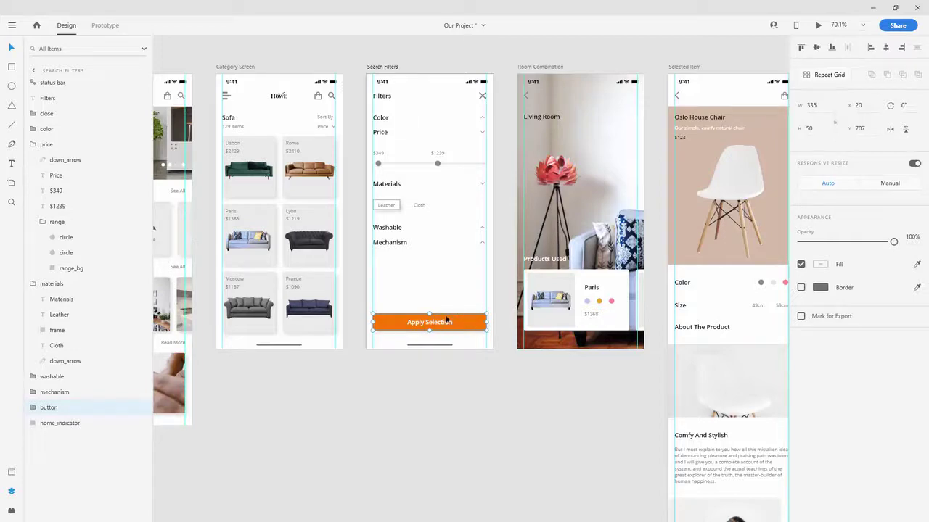
key("ctrl+shift+e")
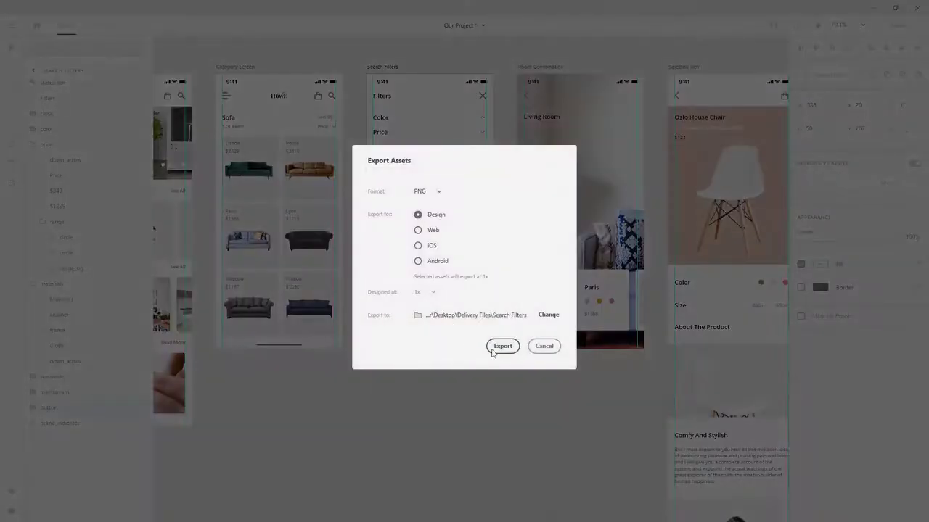
left_click(491, 351)
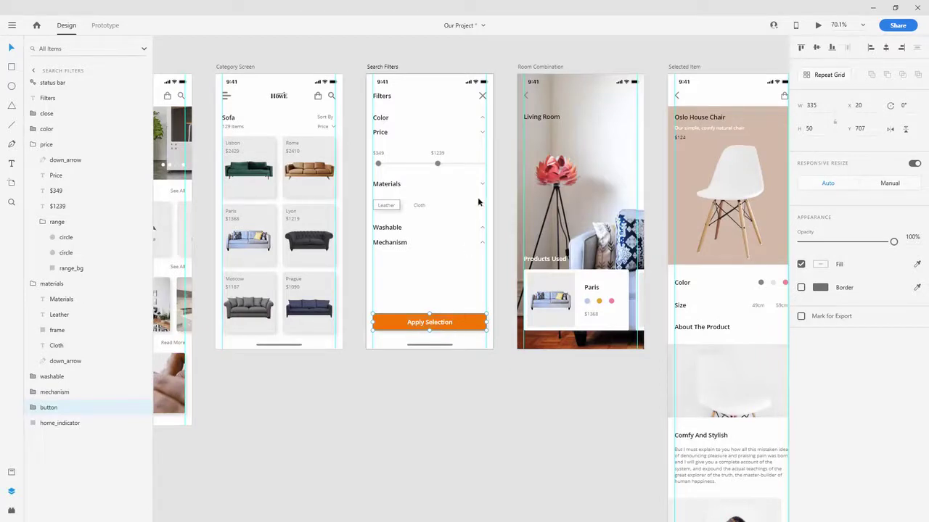
Export the Room combination1 background image as JPG into the Room Combination folder in Delivery Files
left_click(578, 146)
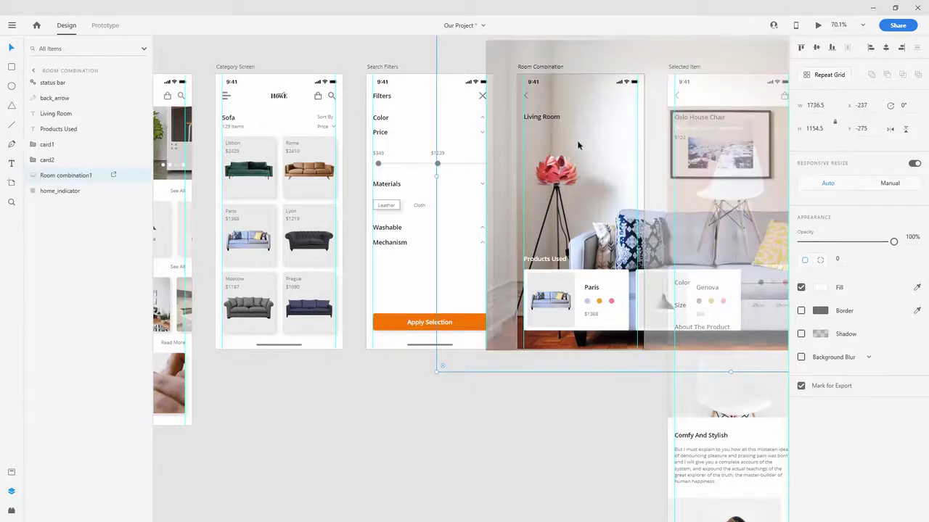
key("ctrl+e")
left_click(437, 192)
left_click(423, 262)
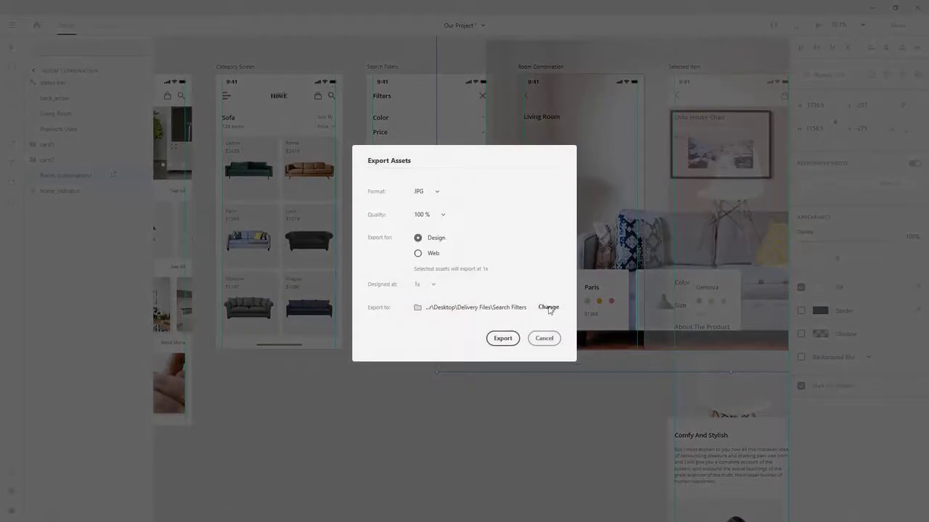
left_click(549, 307)
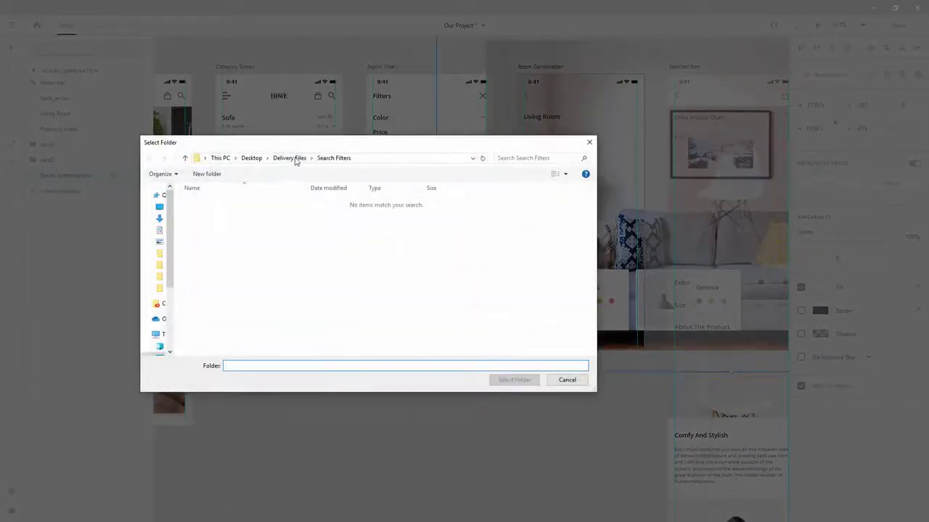
left_click(295, 159)
left_click(283, 233)
key("r")
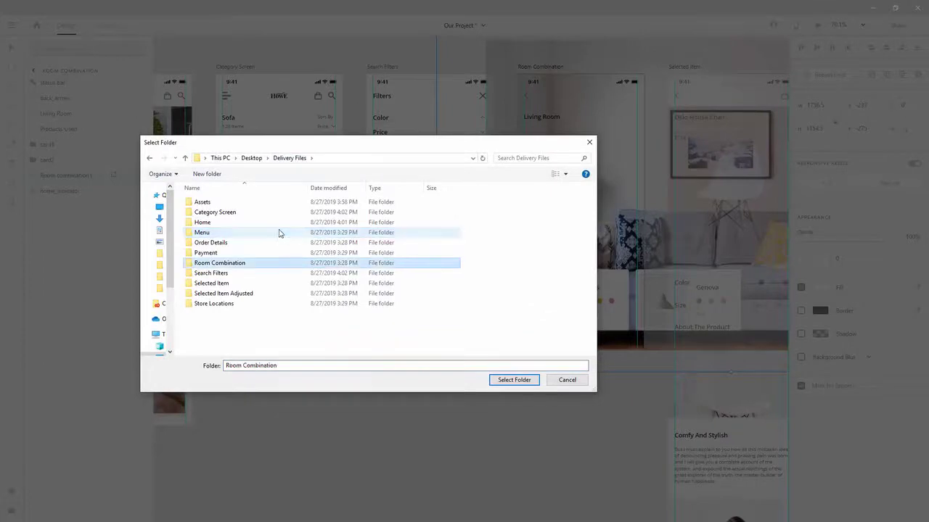
double_click(245, 264)
left_click(512, 380)
left_click(501, 339)
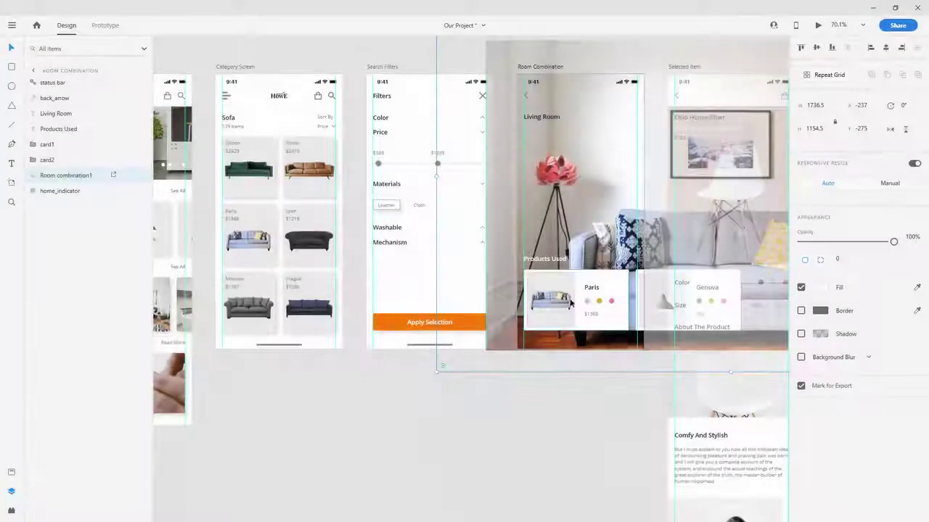
Export the sofa3 image from the Paris card on the Room Combination artboard as PNG
double_click(558, 303)
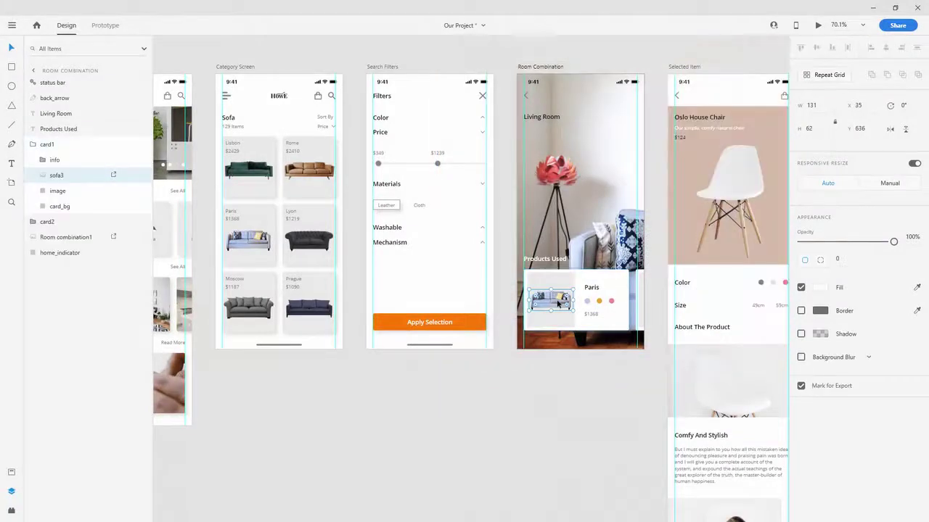
key("ctrl+e")
left_click(435, 192)
left_click(434, 192)
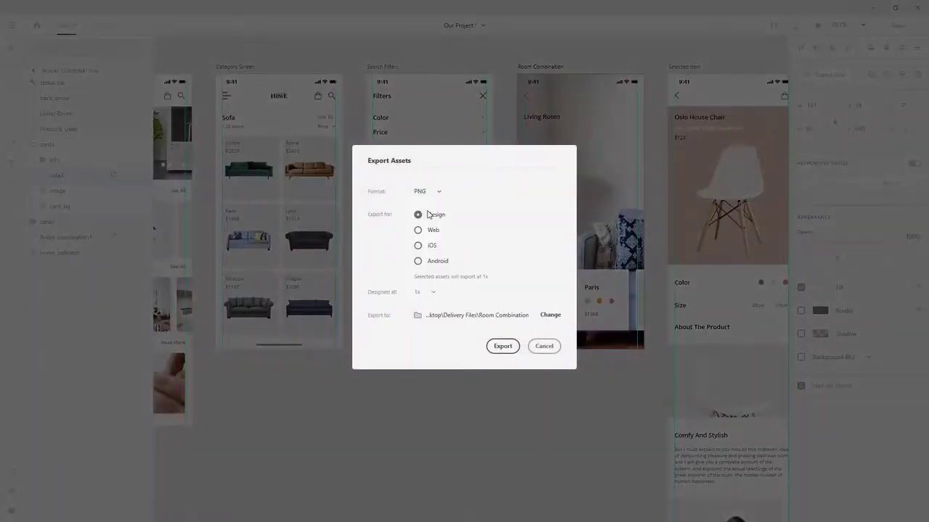
left_click(502, 346)
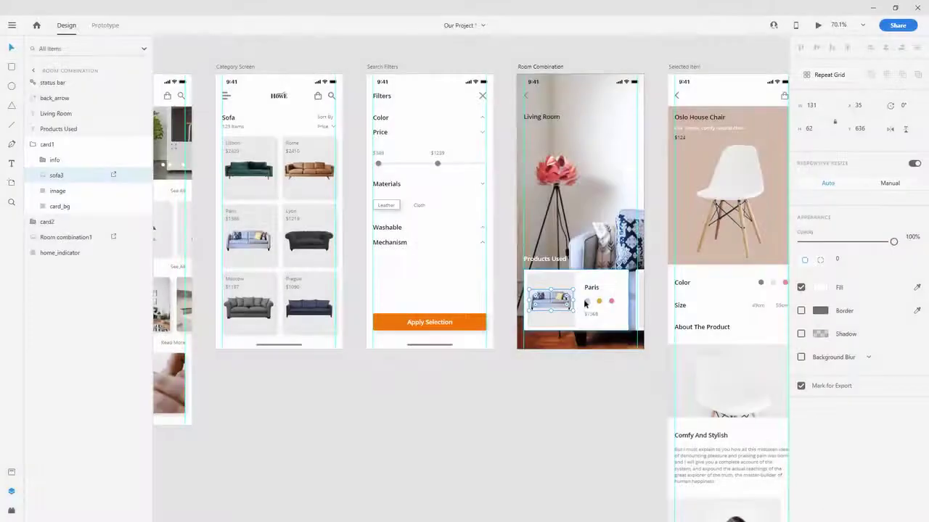
Expand card1's info and colors groups and export the color1, color2 and color3 circles together as PNG
left_click(49, 160)
left_click(48, 160)
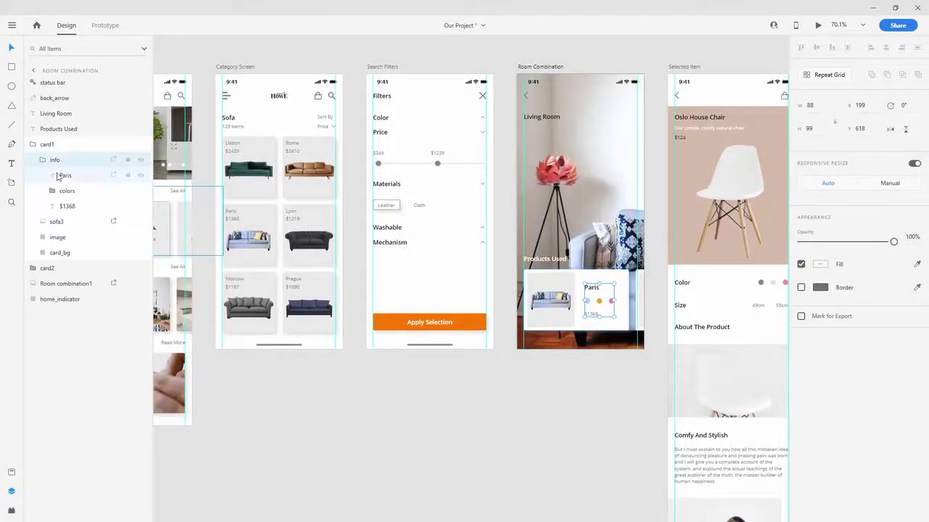
left_click(51, 190)
left_click(75, 207)
left_click(76, 237, "shift")
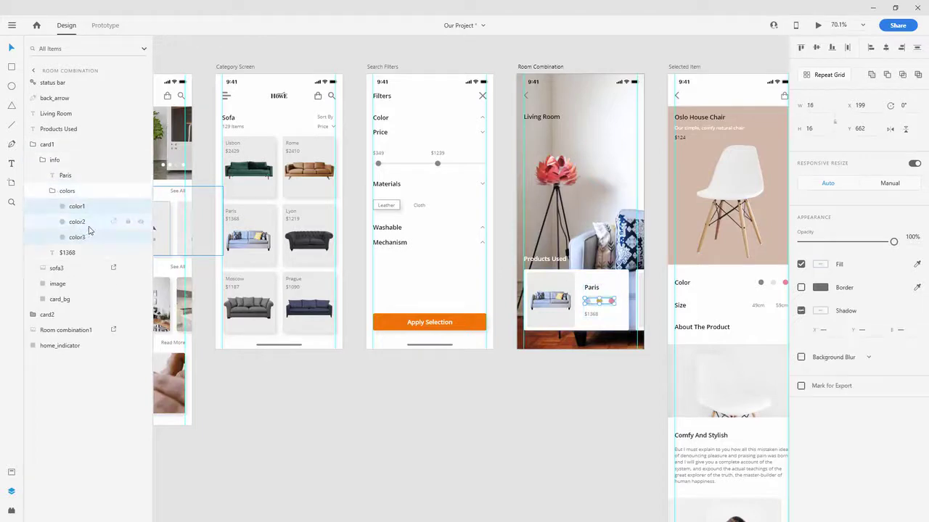
key("ctrl+e")
left_click(500, 347)
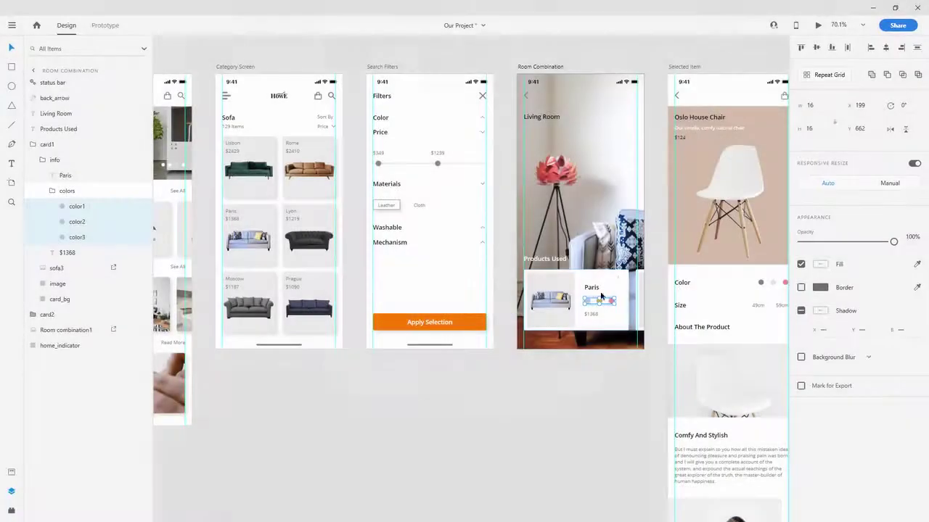
Export the card_bg background shape of the Paris card on the Room Combination artboard
left_click(618, 280)
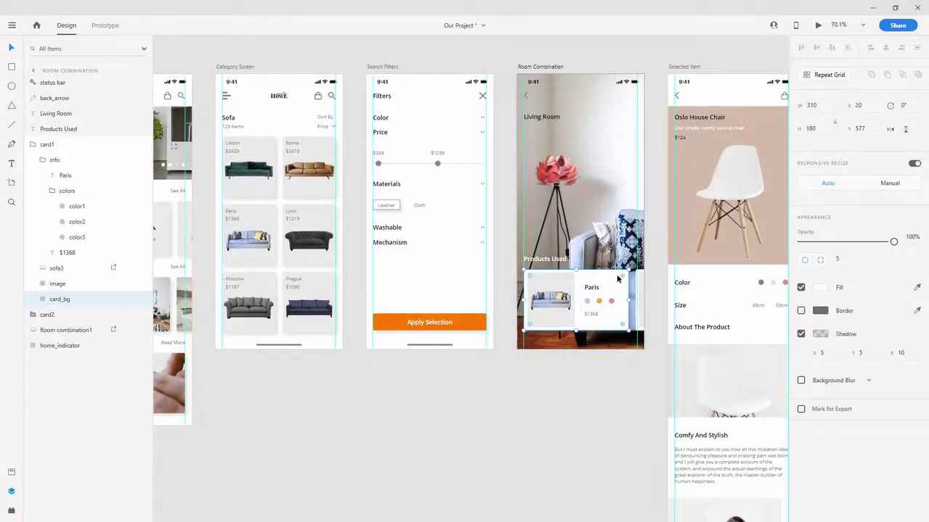
key("ctrl+e")
key("Return")
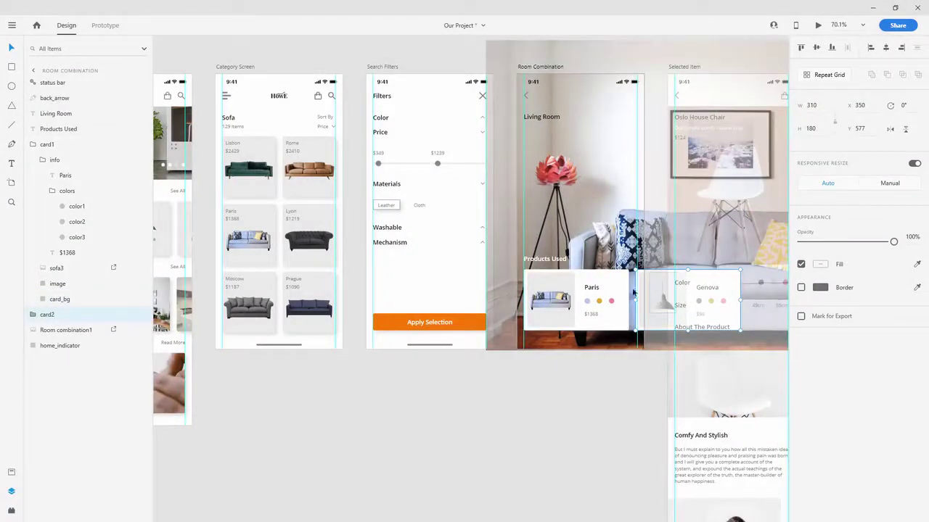
Expand card2 on the Room Combination artboard and export its lamp 2 image as PNG to the Room Combination folder
left_click(32, 314)
left_click(58, 347)
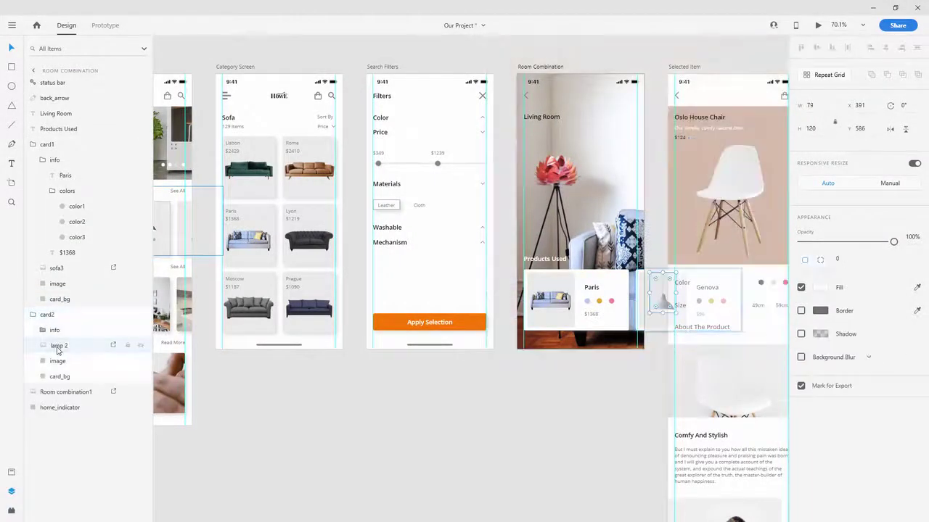
key("ctrl+e")
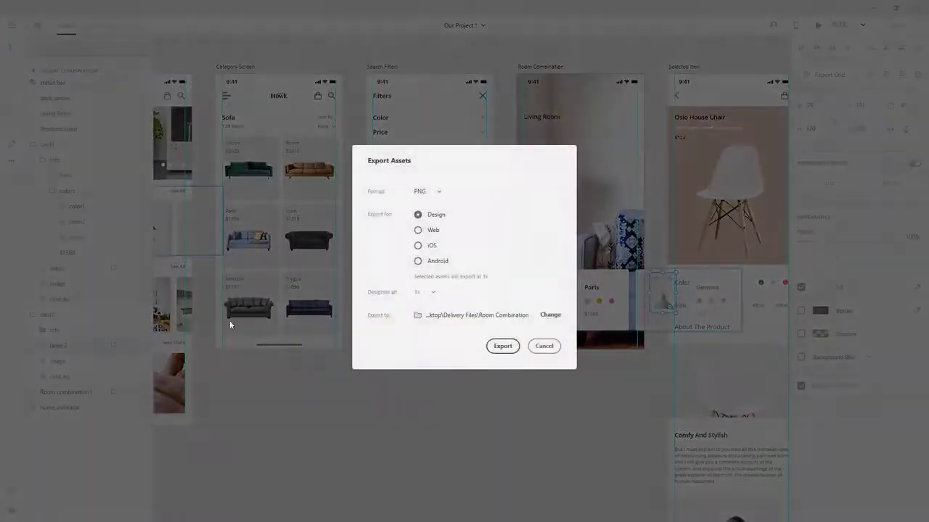
left_click(503, 346)
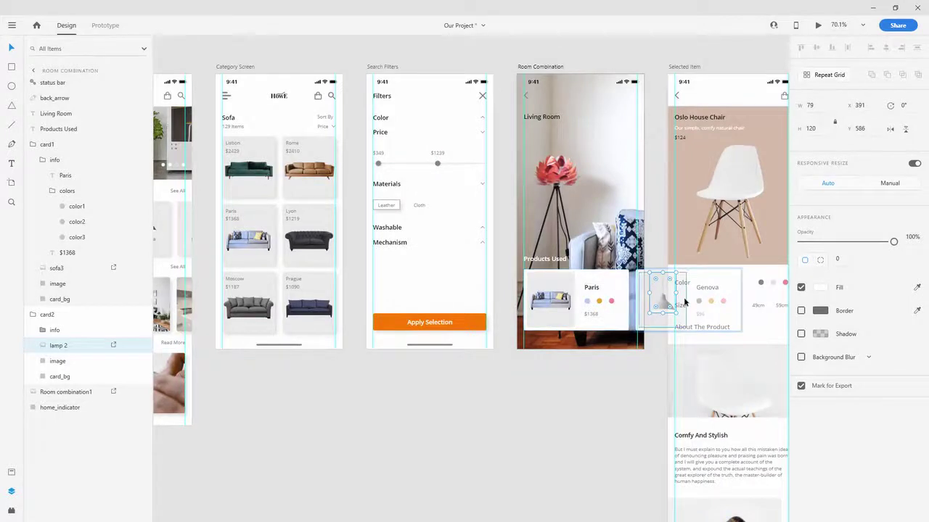
Export Main Chair and hero_image_bg from the Selected Item artboard's hero_image group as PNG into the Selected Item folder in Delivery Files
left_click(641, 45)
left_click_drag(641, 46, 381, 42)
left_click(390, 64)
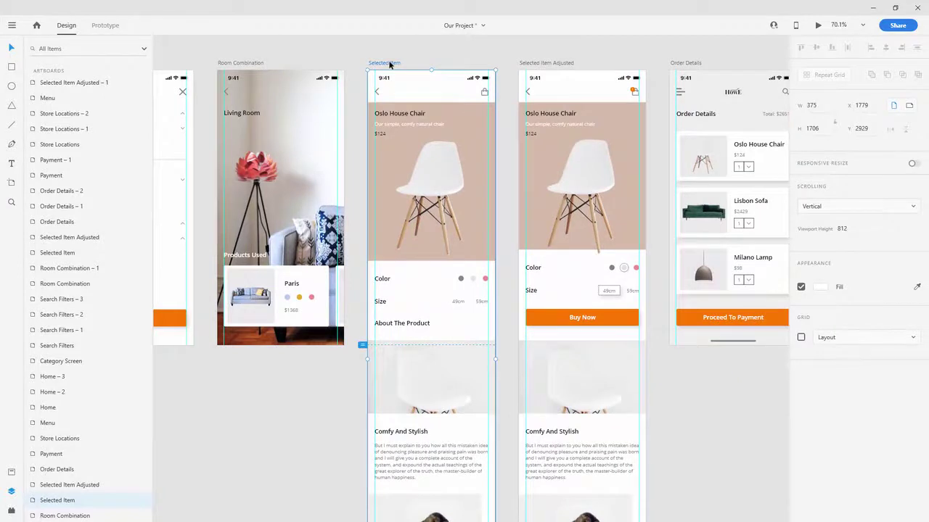
left_click(477, 127)
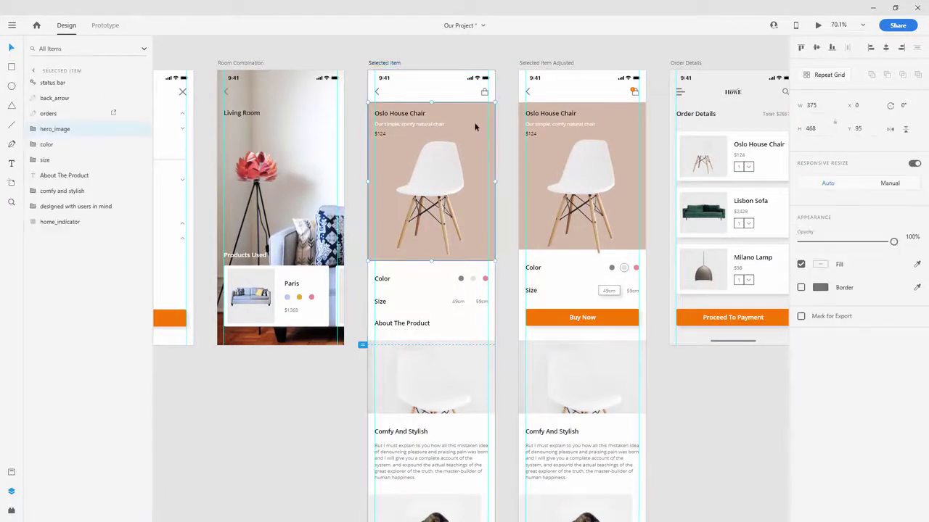
left_click(33, 129)
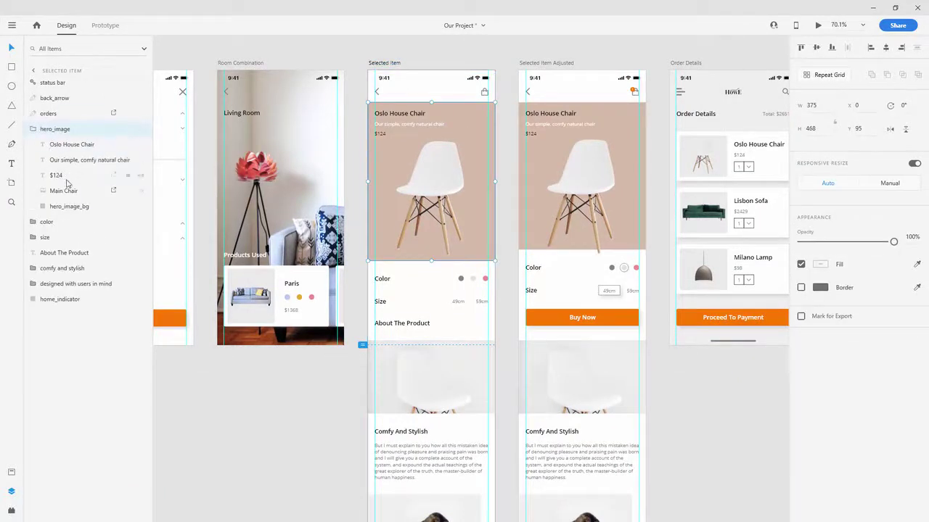
left_click(67, 207)
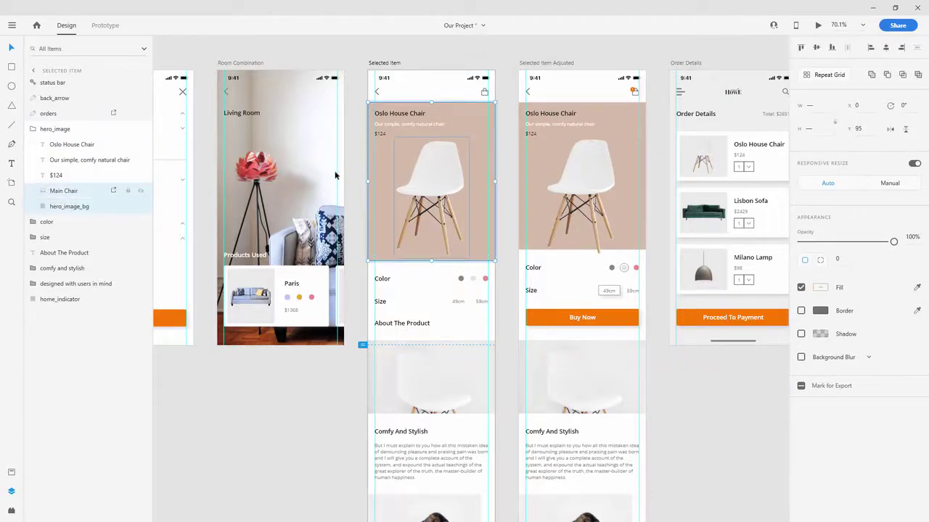
key("ctrl+e")
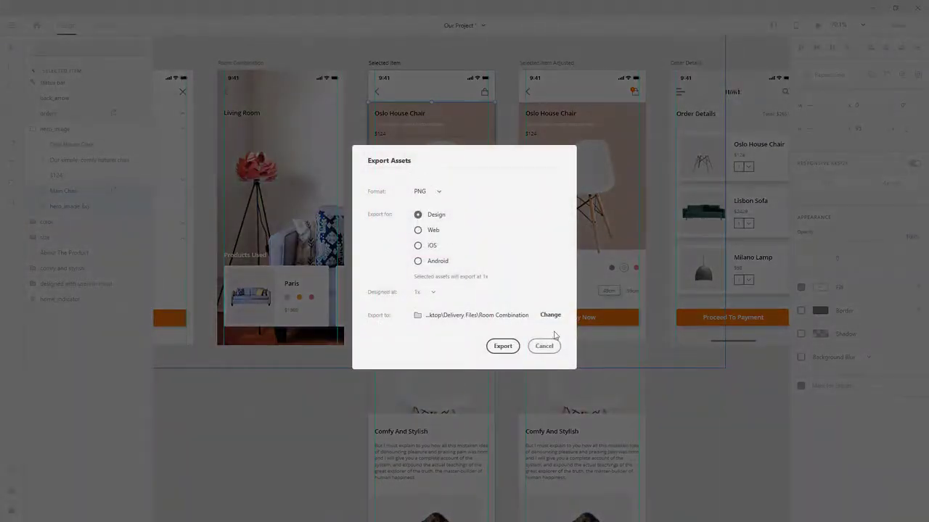
left_click(556, 319)
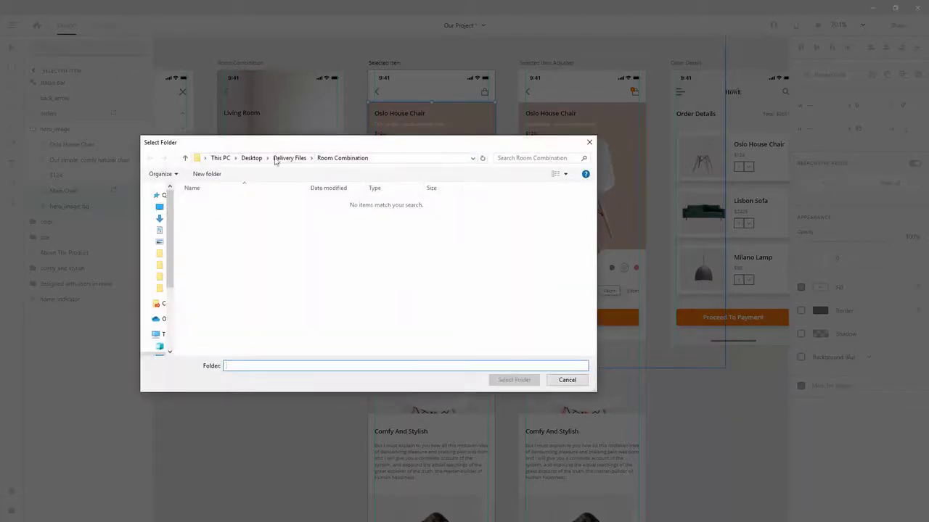
left_click(276, 158)
left_click(243, 262)
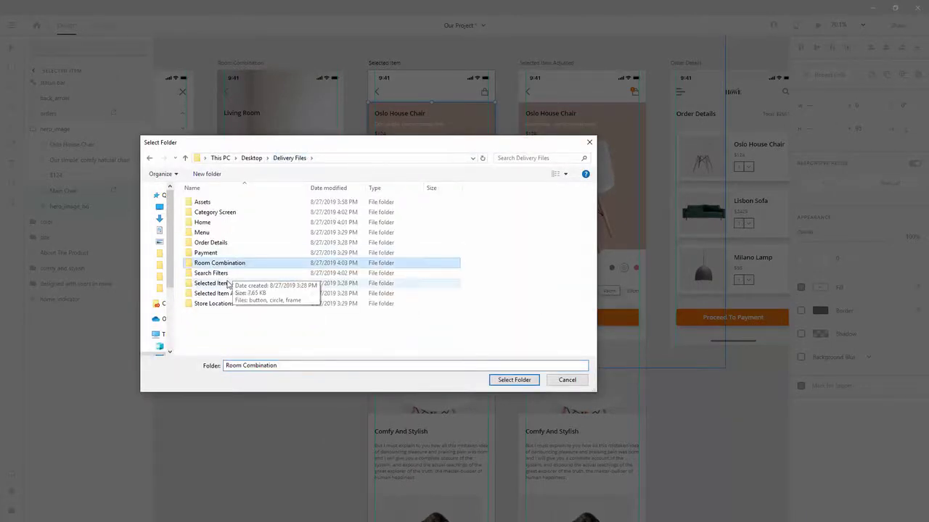
double_click(227, 283)
left_click(507, 380)
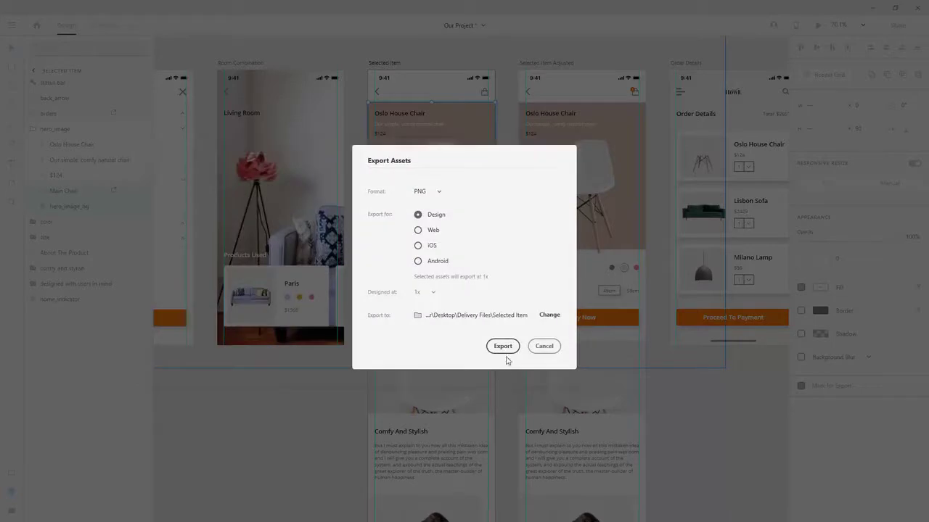
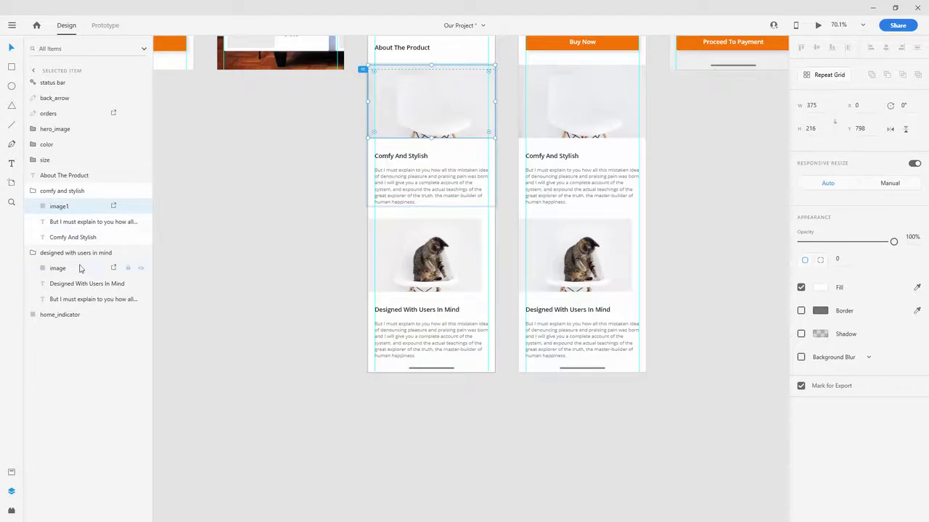
Rename the image layer in the designed with users in mind group to image2
left_click(68, 273)
double_click(58, 268)
key("Right")
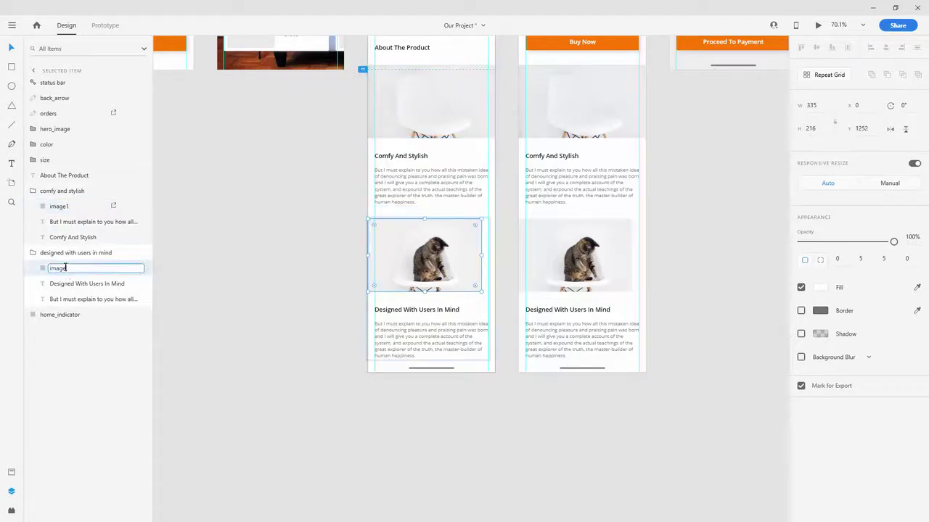
type("2")
key("Return")
Export image1 and image2 from the Selected Item artboard together
left_click(58, 206, "ctrl")
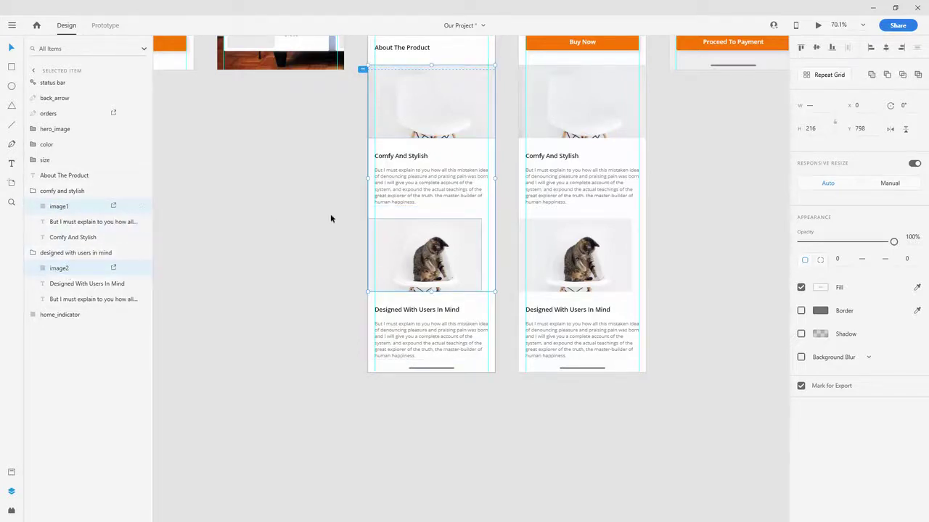
key("ctrl+e")
left_click(505, 341)
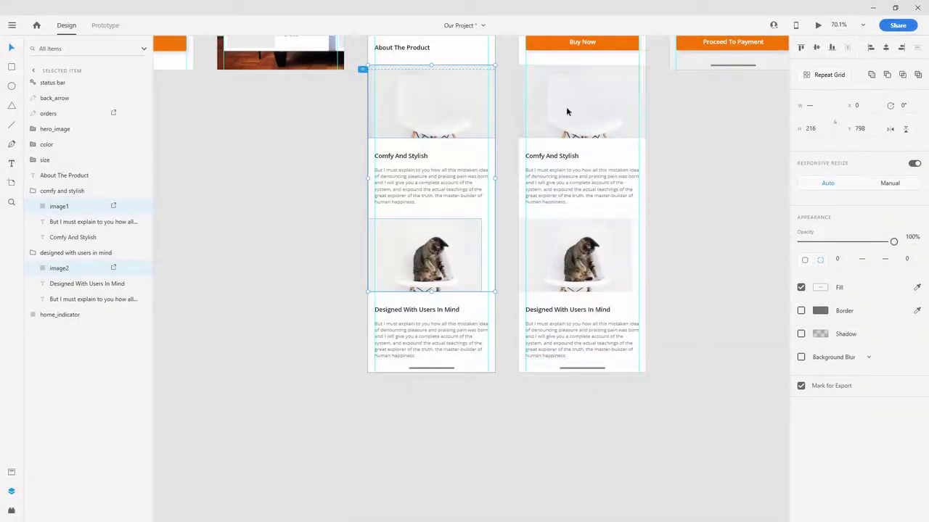
Export Main Chair and hero_image_bg from the Selected Item Adjusted artboard as PNG into the Selected Item Adjusted folder in Delivery Files
scroll(547, 122, "up", 4)
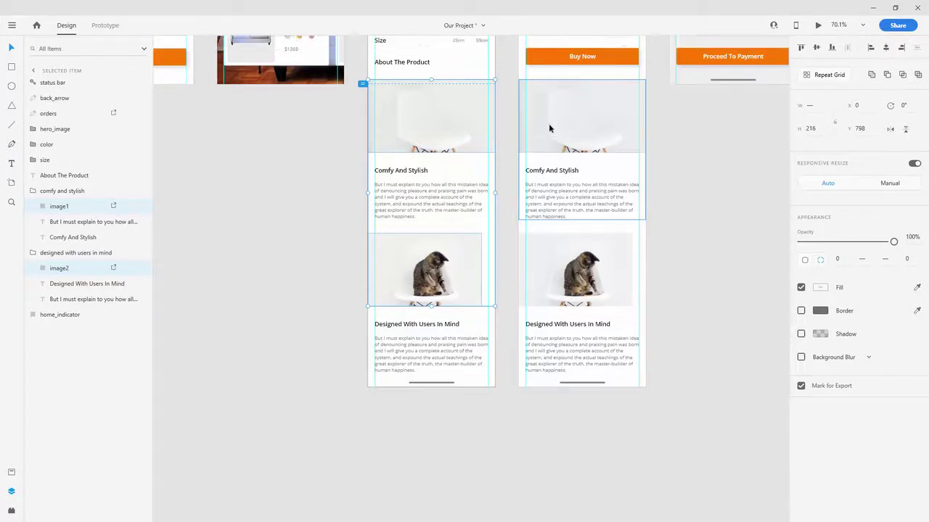
scroll(549, 132, "up", 3)
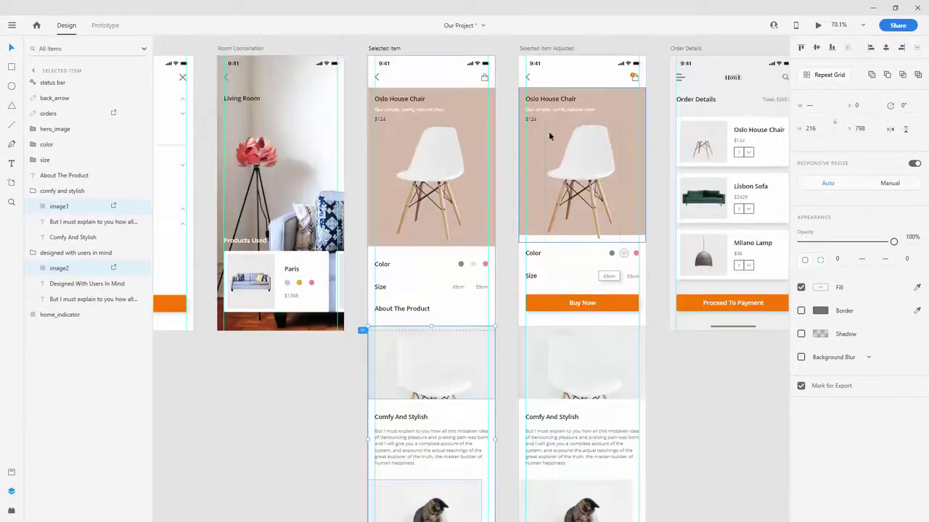
left_click(615, 100)
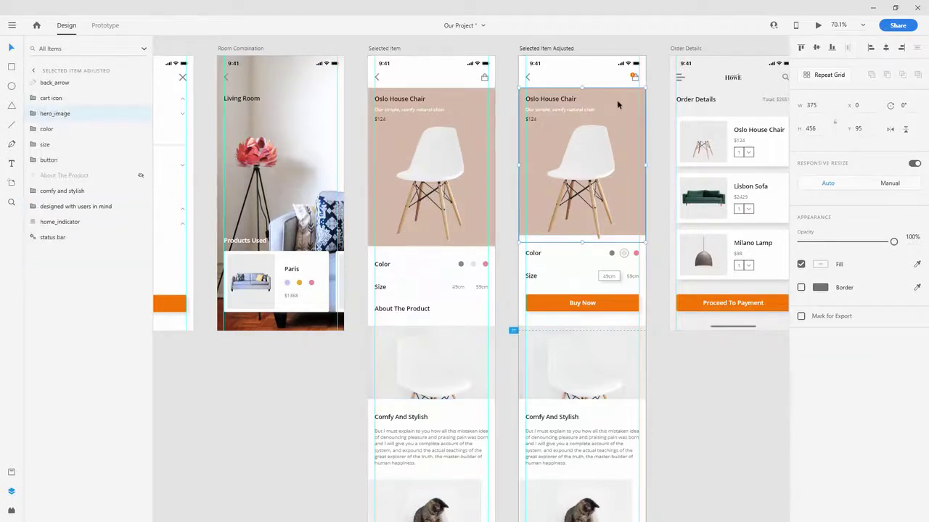
left_click(32, 113)
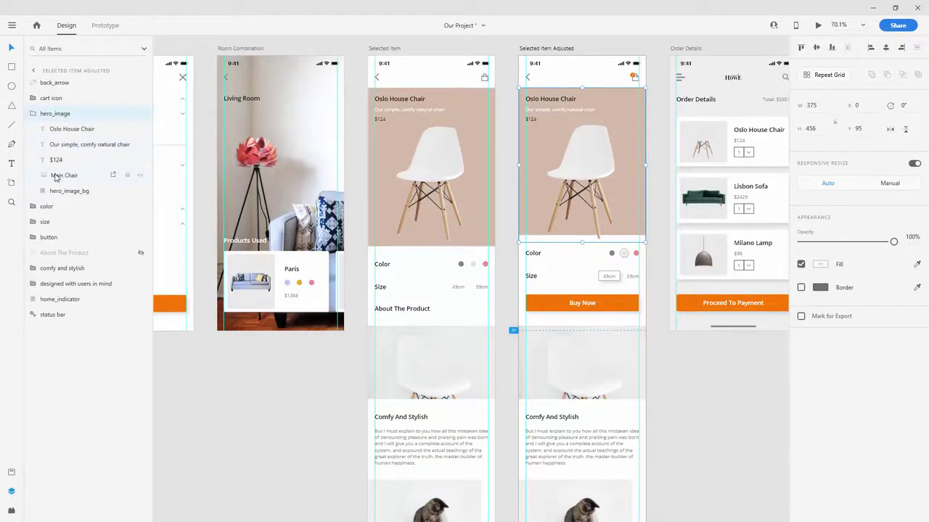
left_click(60, 175)
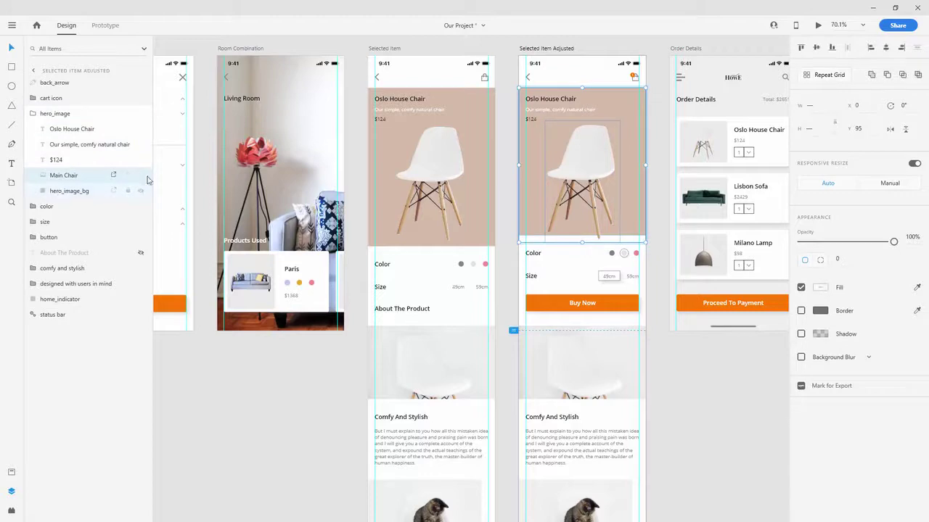
key("ctrl+e")
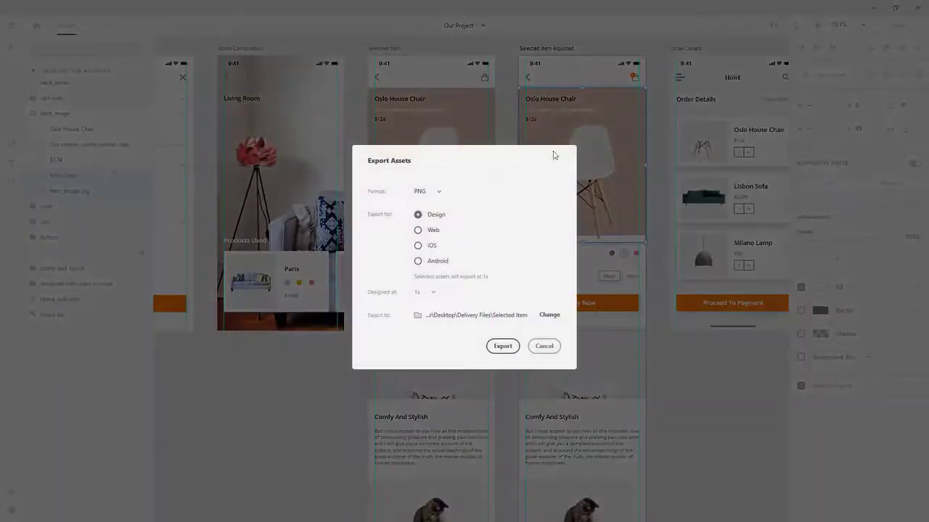
left_click(549, 313)
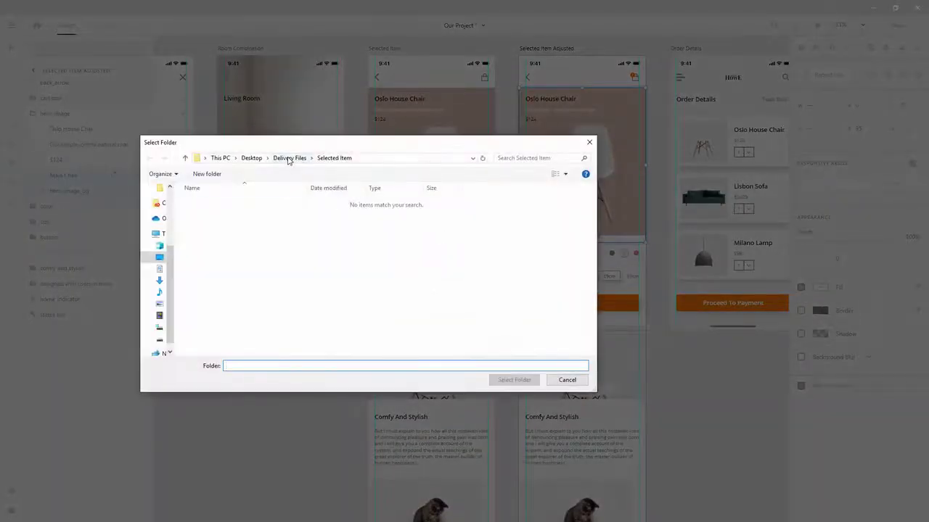
left_click(288, 158)
left_click(239, 284)
double_click(245, 294)
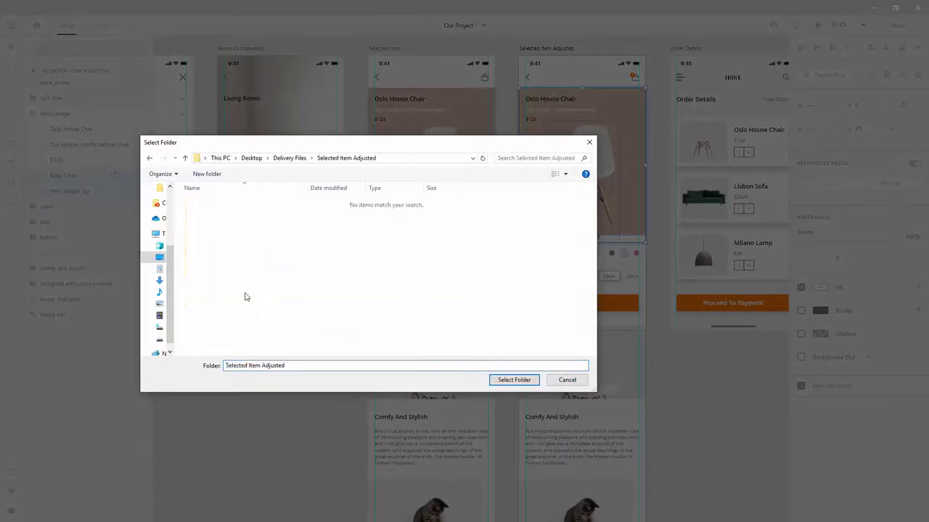
left_click(488, 380)
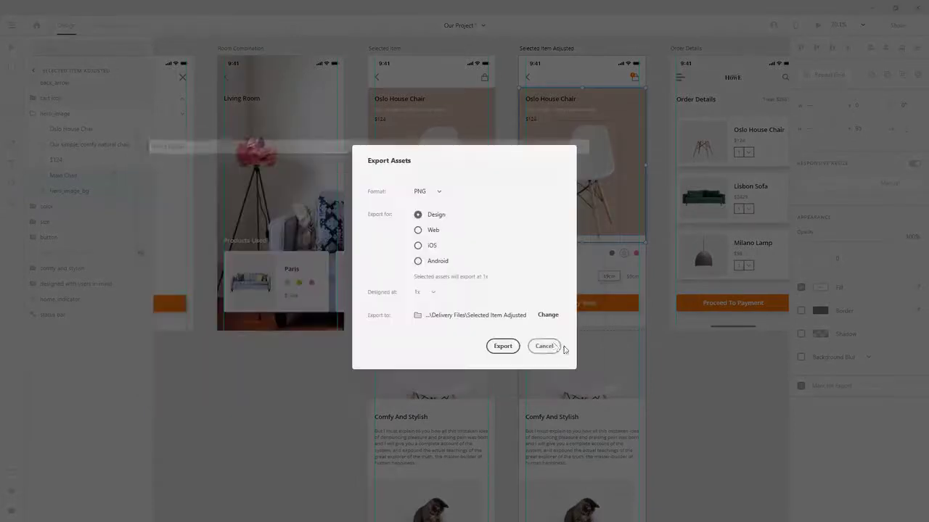
left_click(500, 346)
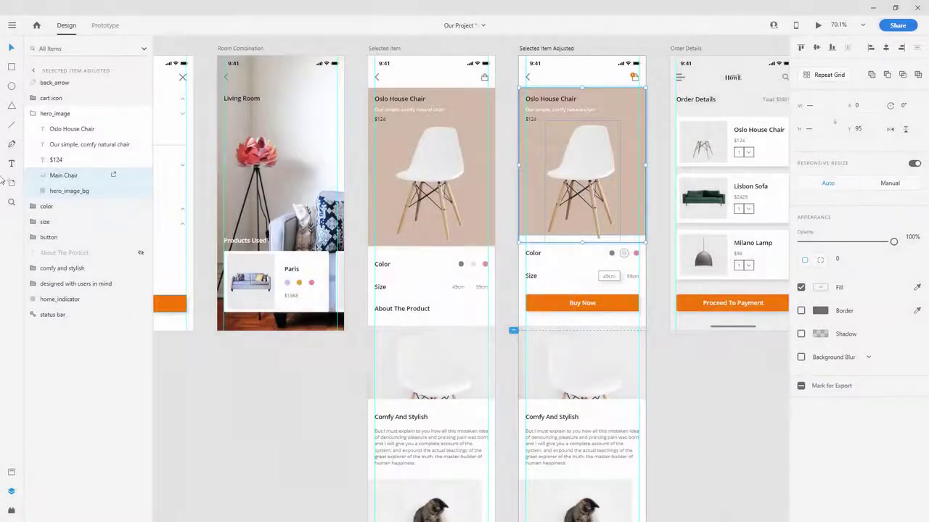
Expand the color and colors groups on Selected Item Adjusted and export color1, color2, selected_color and color3 together as PNG
left_click(33, 206)
left_click(42, 221)
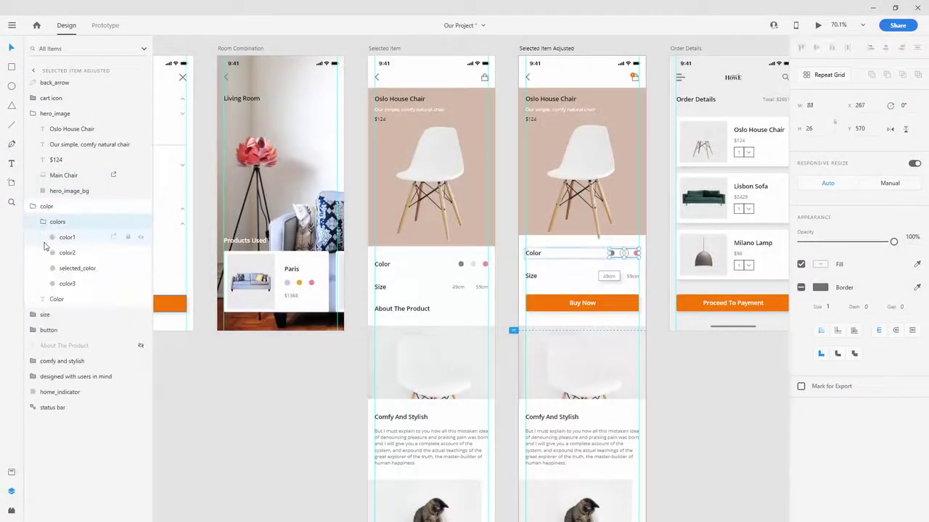
left_click(32, 114)
left_click(67, 161)
left_click(74, 208, "shift")
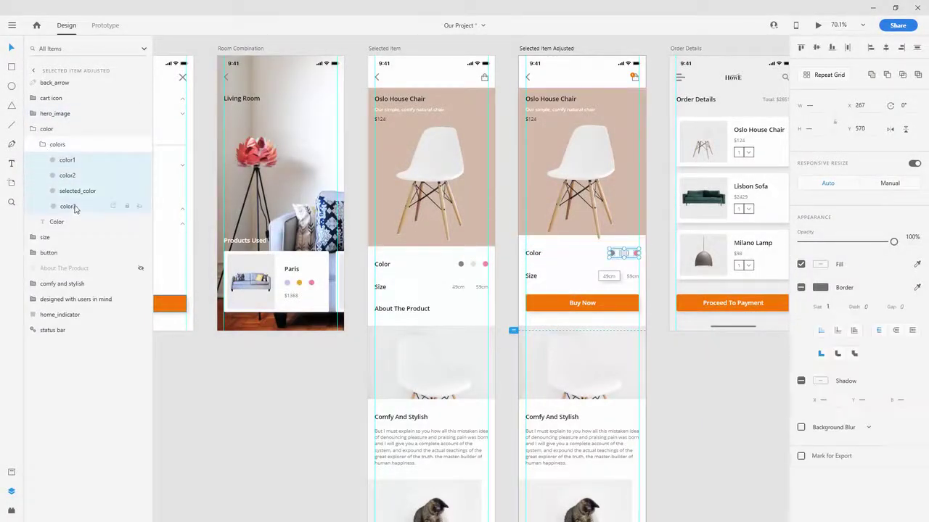
key("ctrl+e")
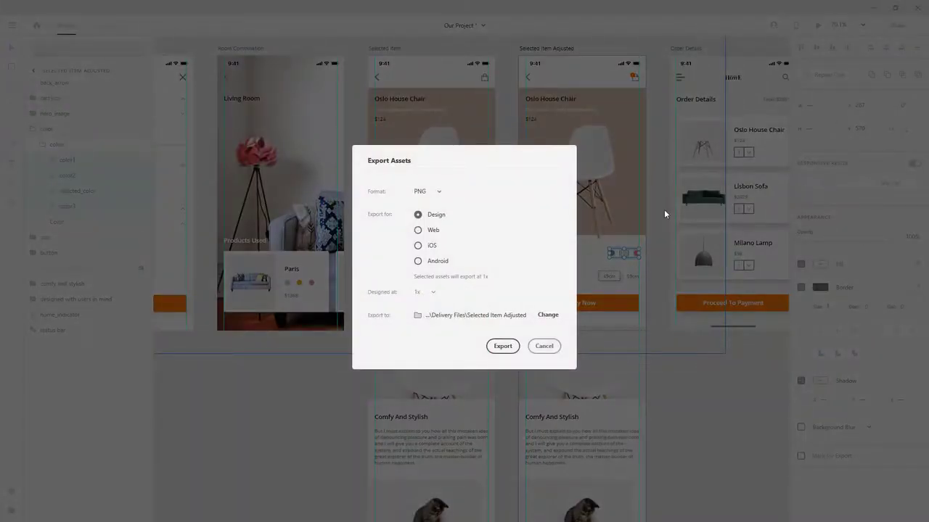
left_click(504, 346)
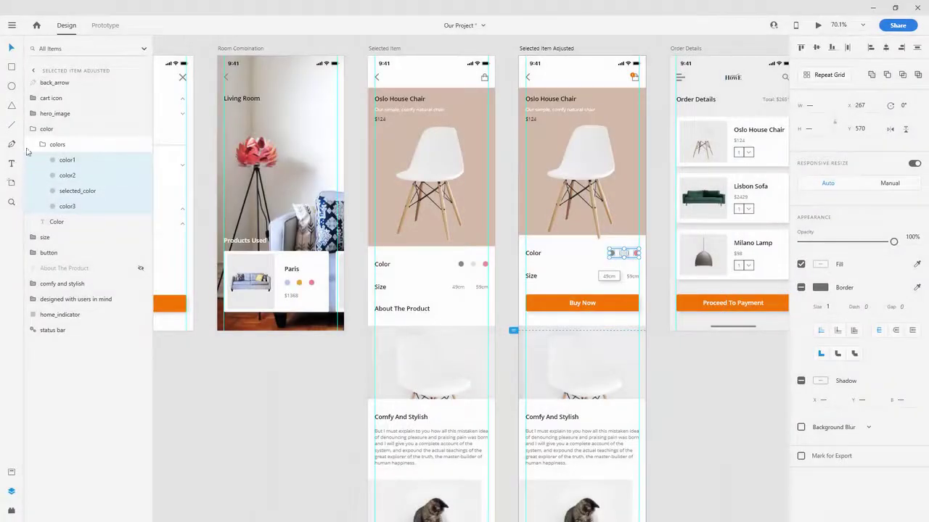
Collapse the color groups and export the frame shape from the size group on Selected Item Adjusted as PNG
left_click(36, 143)
left_click(32, 130)
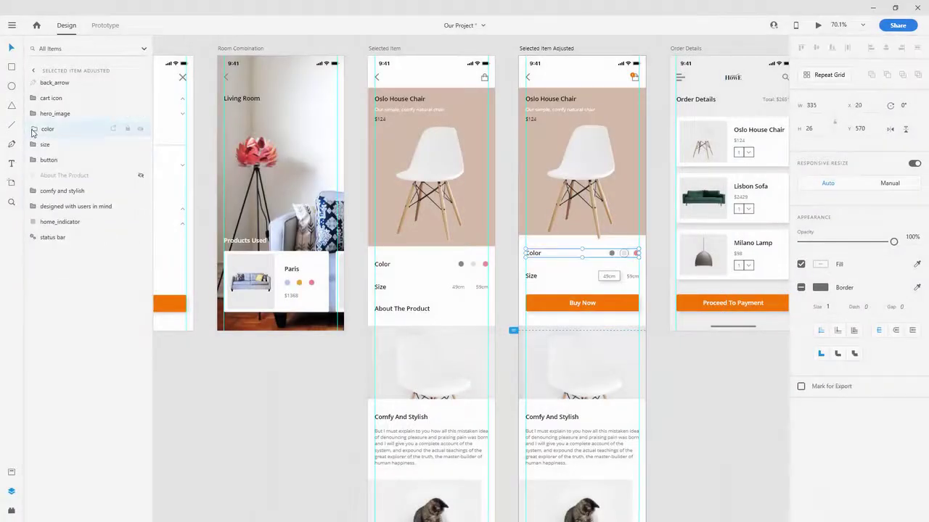
left_click(32, 145)
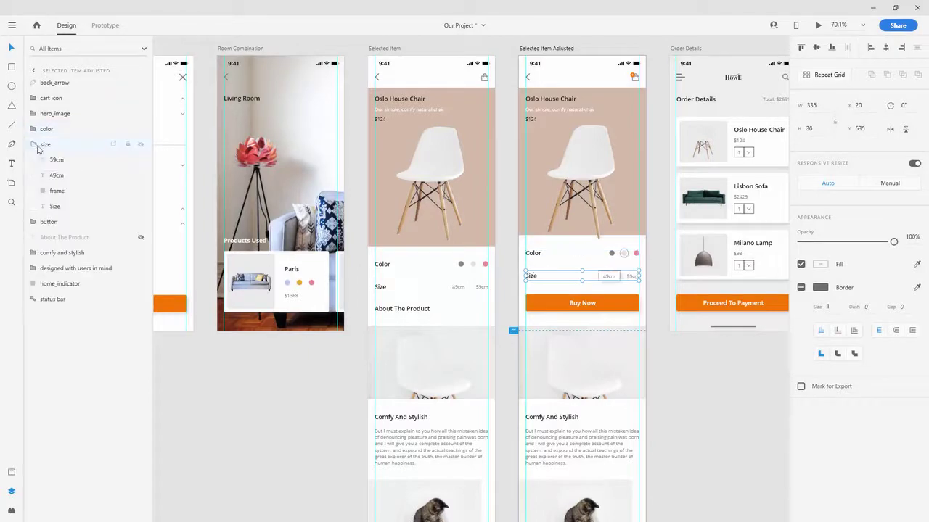
left_click(58, 190)
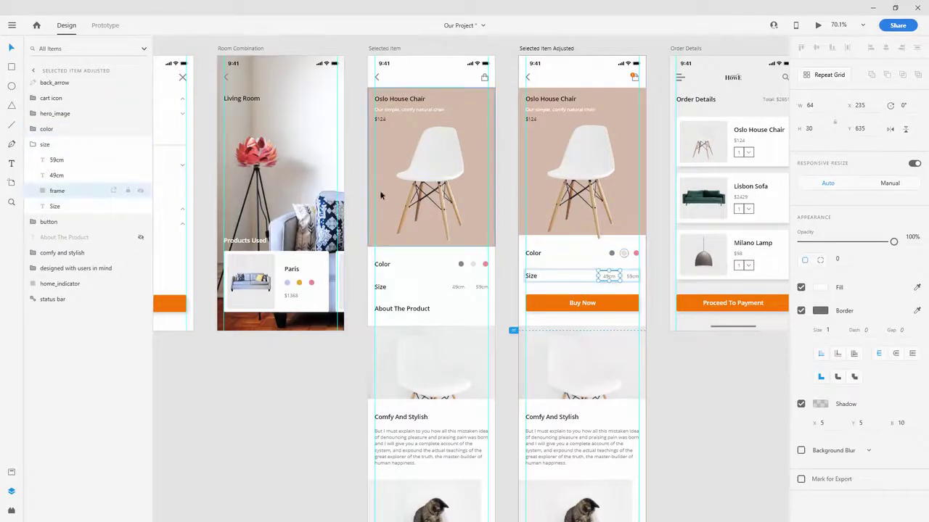
key("ctrl+e")
left_click(502, 346)
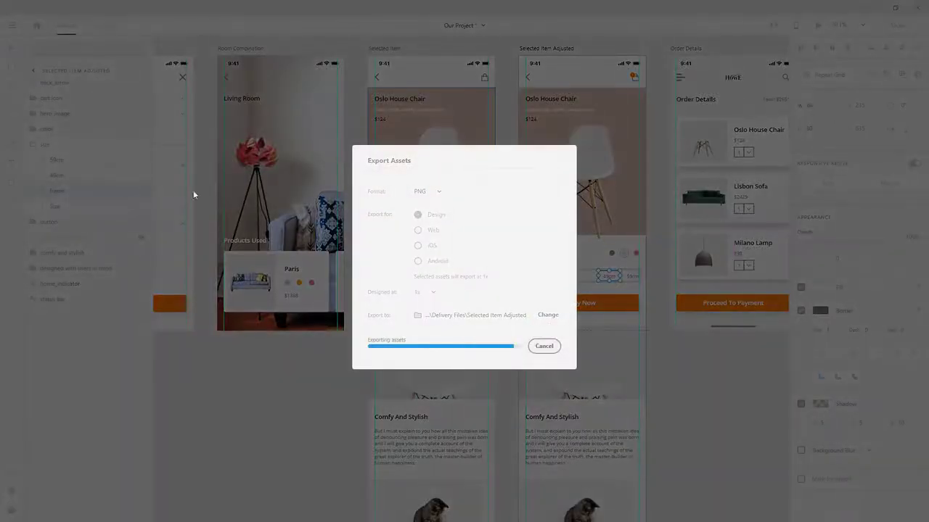
Collapse the size group and export the button group on Selected Item Adjusted as PNG
left_click(31, 146)
left_click(46, 161)
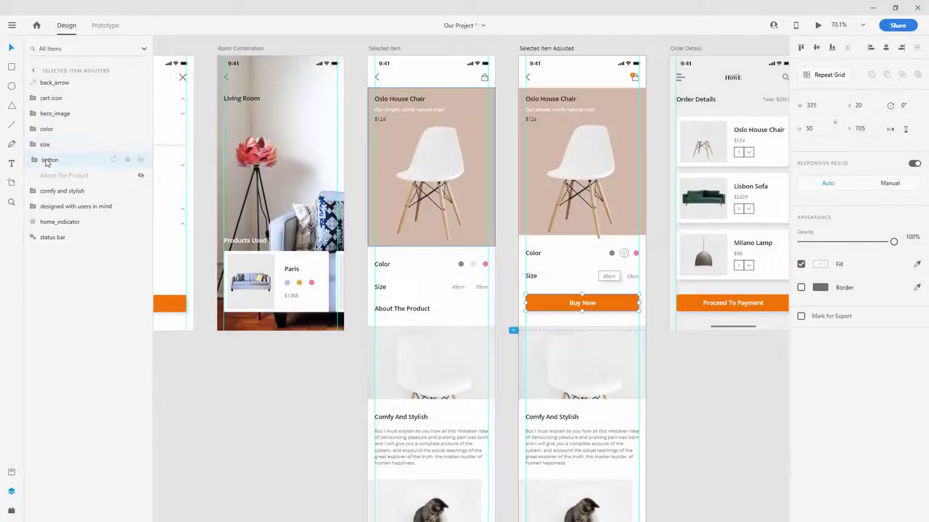
key("ctrl+e")
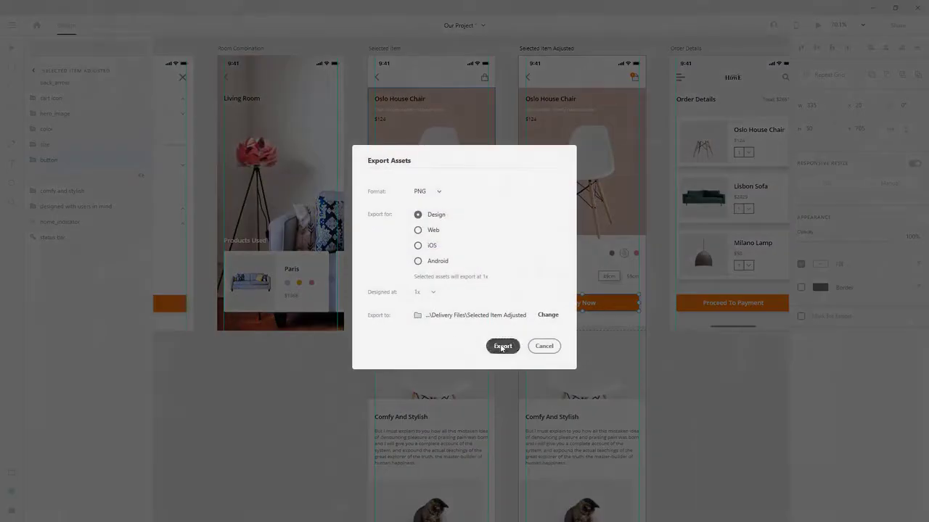
left_click(502, 346)
Rename the image layers in the comfy and stylish and designed with users in mind groups to image1 and image2
left_click(32, 191)
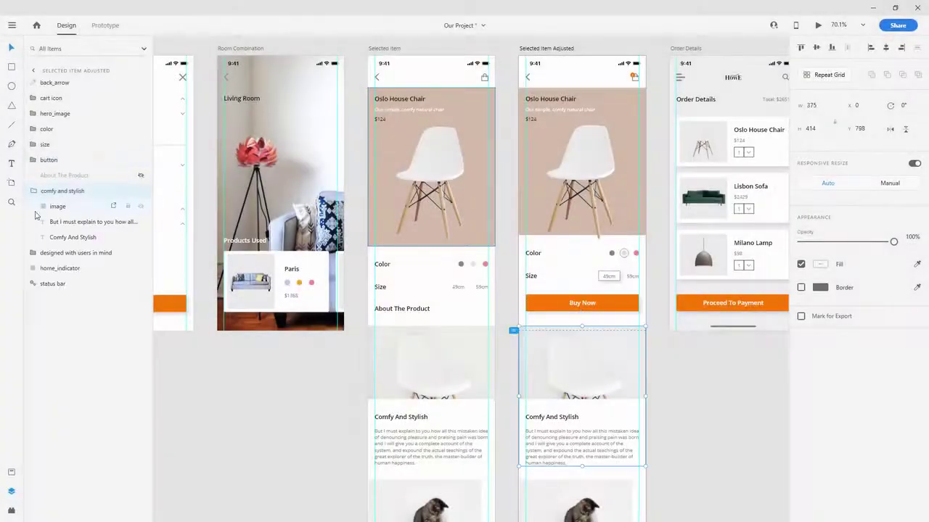
left_click(32, 253)
double_click(58, 207)
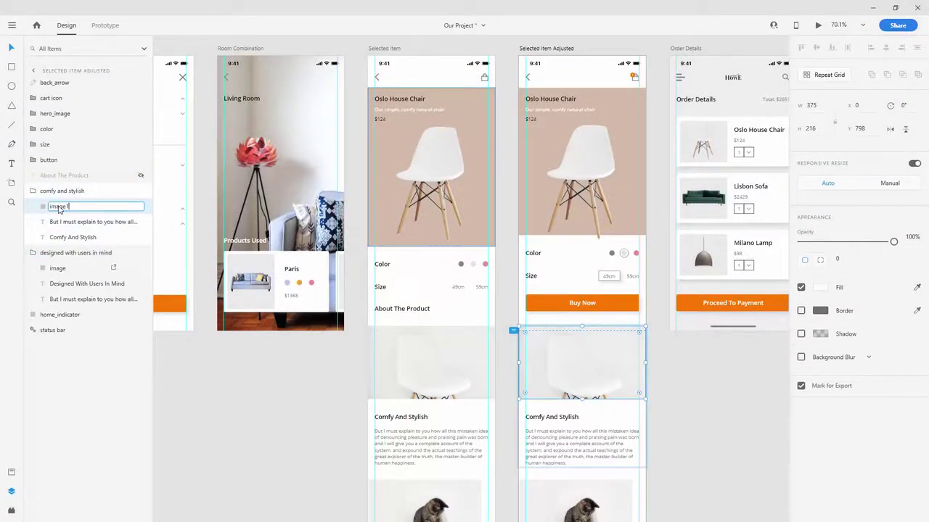
type("1")
key("Return")
double_click(59, 269)
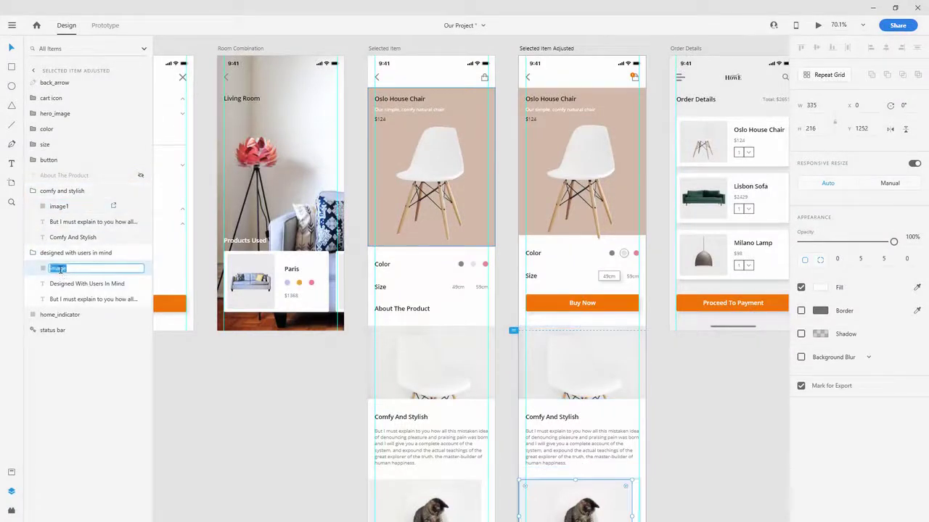
key("Right")
type("2")
key("Return")
Export image1 and image2 from Selected Item Adjusted together as PNG and collapse their two groups
left_click(86, 210, "ctrl")
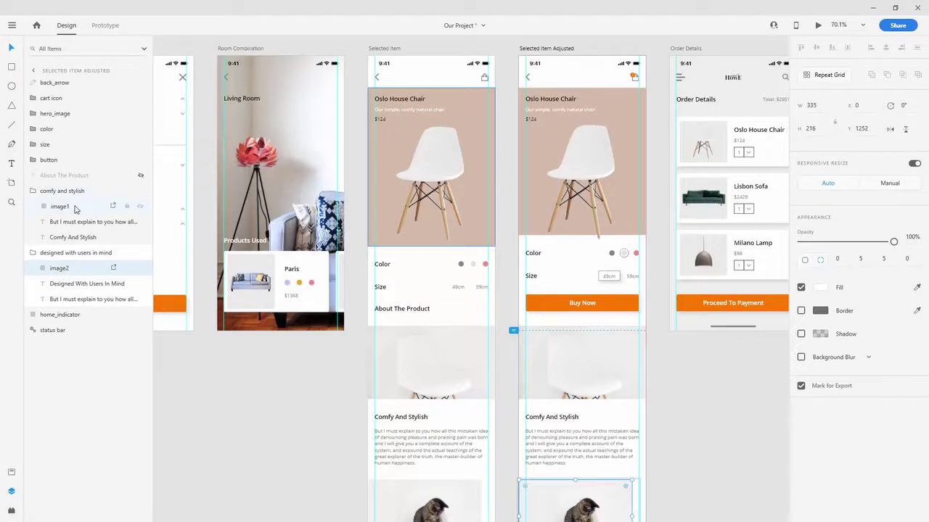
key("ctrl+e")
left_click(503, 346)
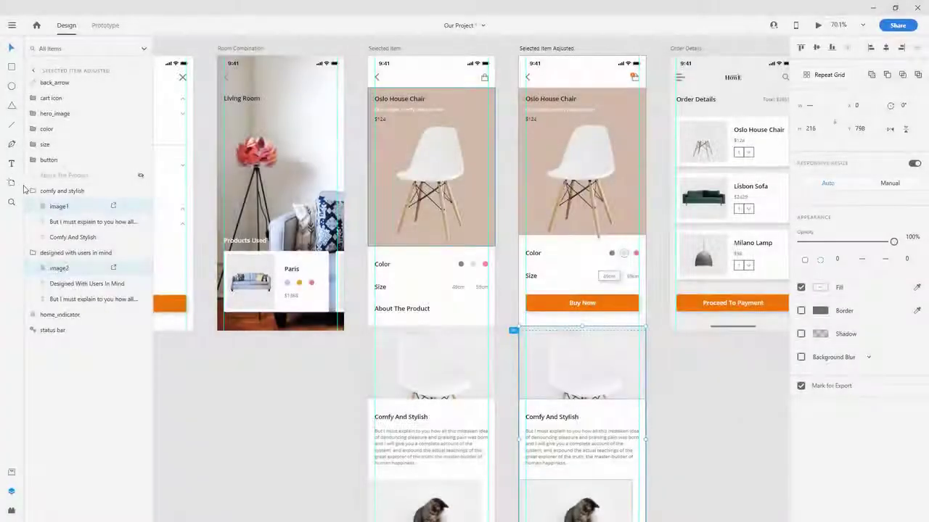
left_click(33, 190)
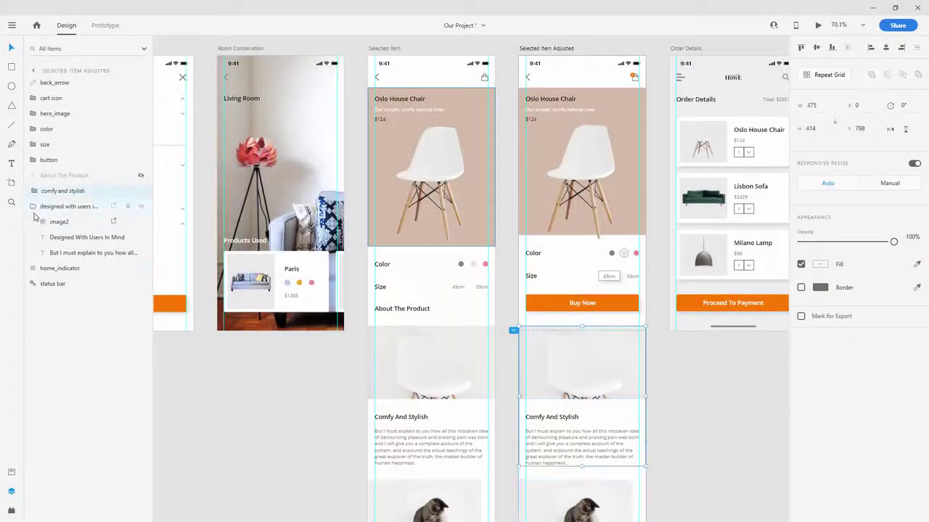
left_click(73, 206)
left_click(32, 206)
Export card_bg from card1 on the Order Details artboard as PNG into the Order Details folder in Delivery Files
scroll(678, 58, "down", 3)
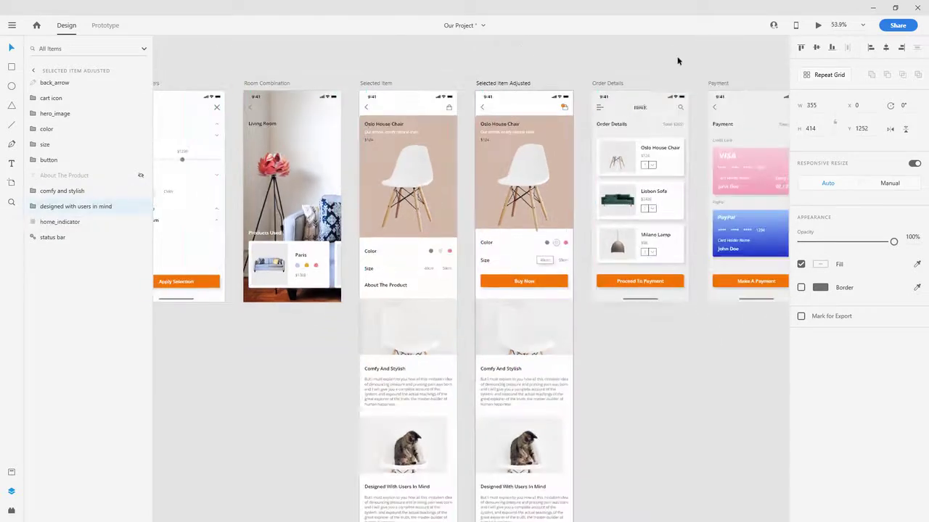
left_click(723, 68)
scroll(723, 69, "right", 5)
scroll(428, 106, "up", 3)
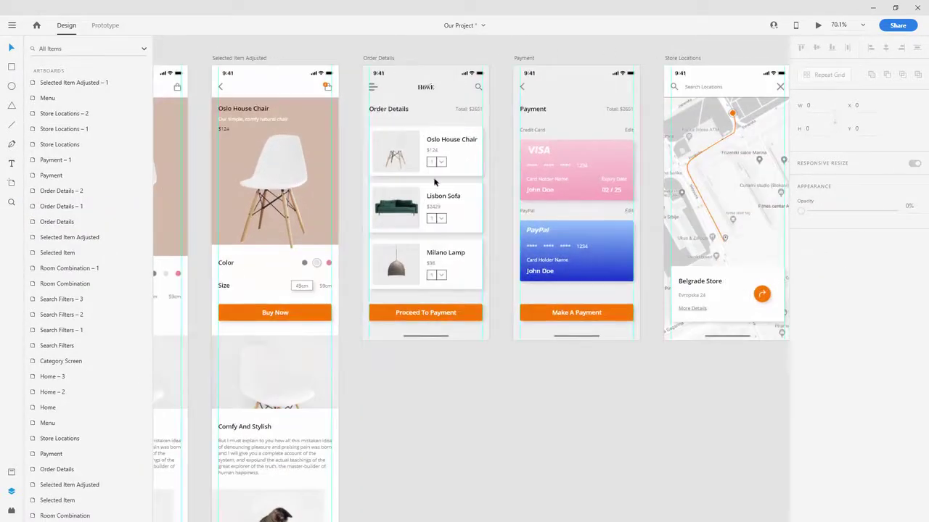
double_click(462, 170)
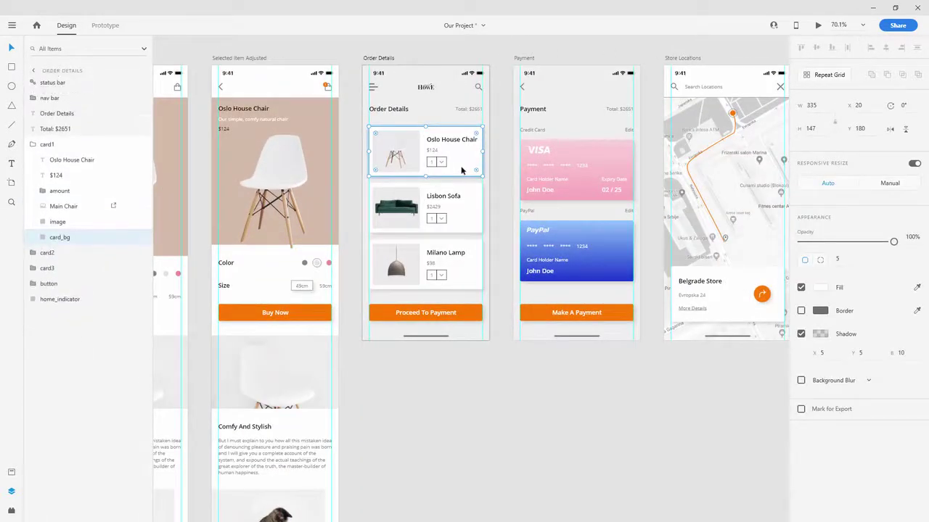
key("ctrl+e")
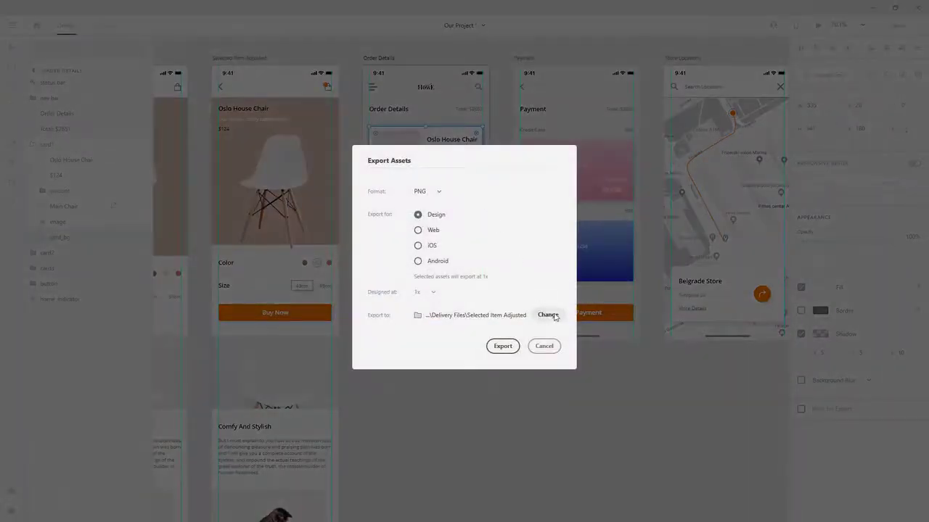
left_click(547, 314)
left_click(290, 158)
left_click(306, 213)
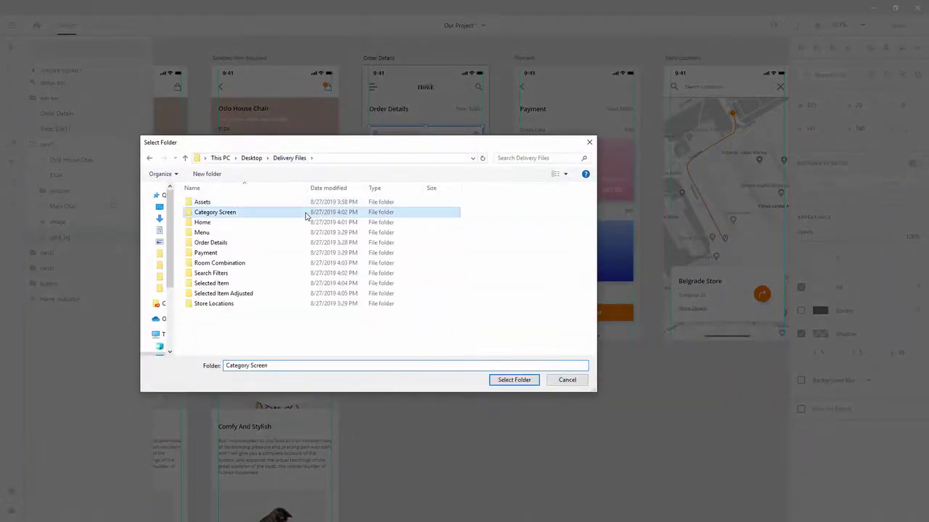
key("o")
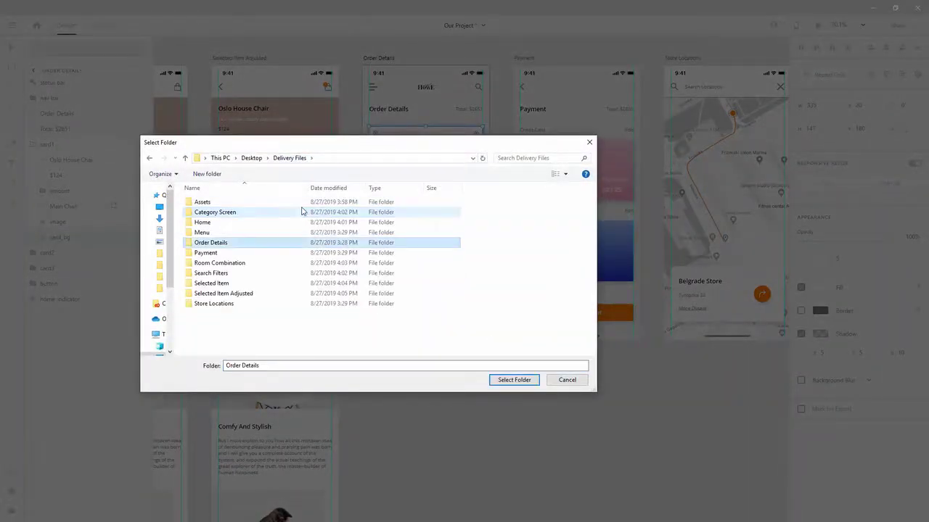
double_click(231, 243)
left_click(501, 383)
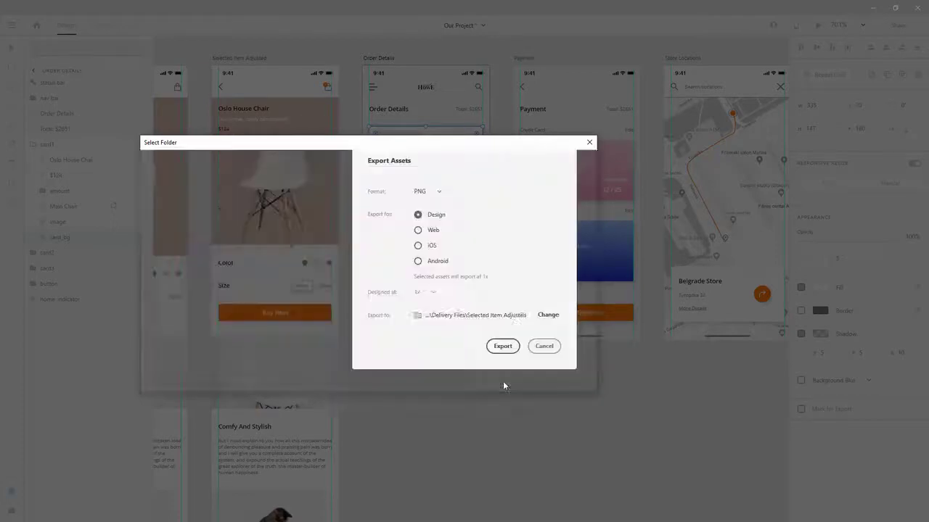
left_click(502, 346)
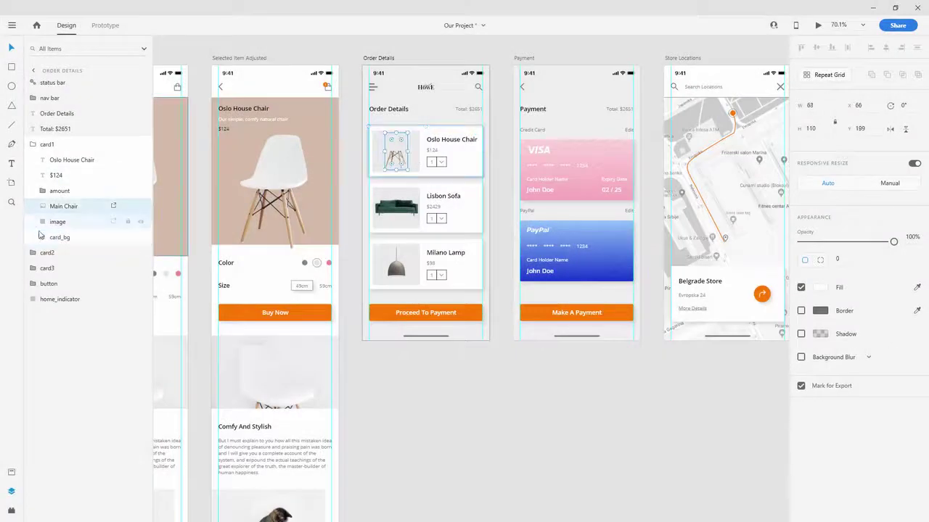
Expand card2 and card3 on Order Details and export Main Chair, sofa1 and lamp 1 together as PNG
left_click(33, 252)
left_click(32, 361)
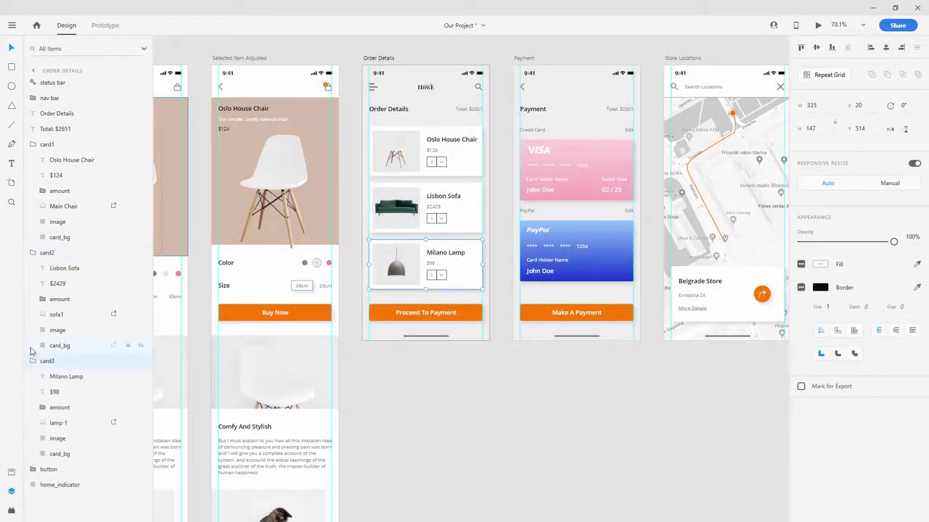
left_click(64, 206)
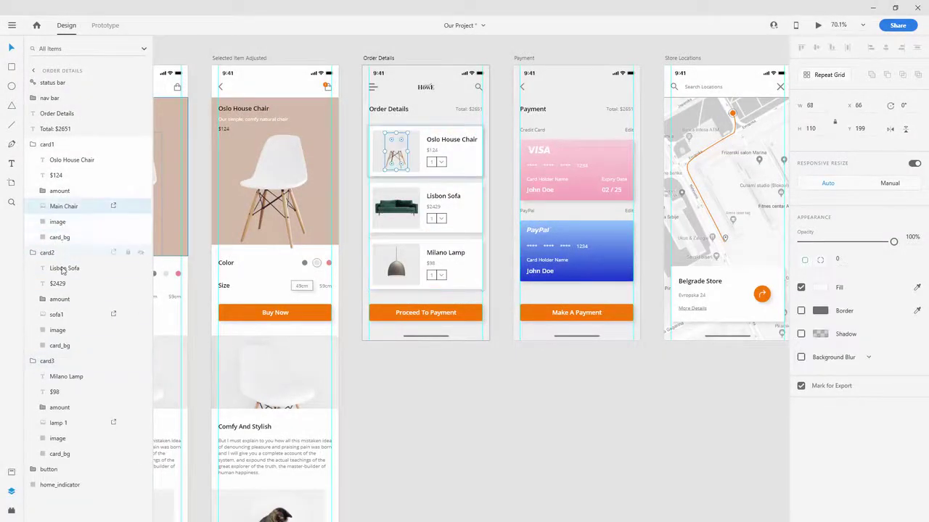
left_click(58, 314, "shift")
left_click(64, 423, "shift")
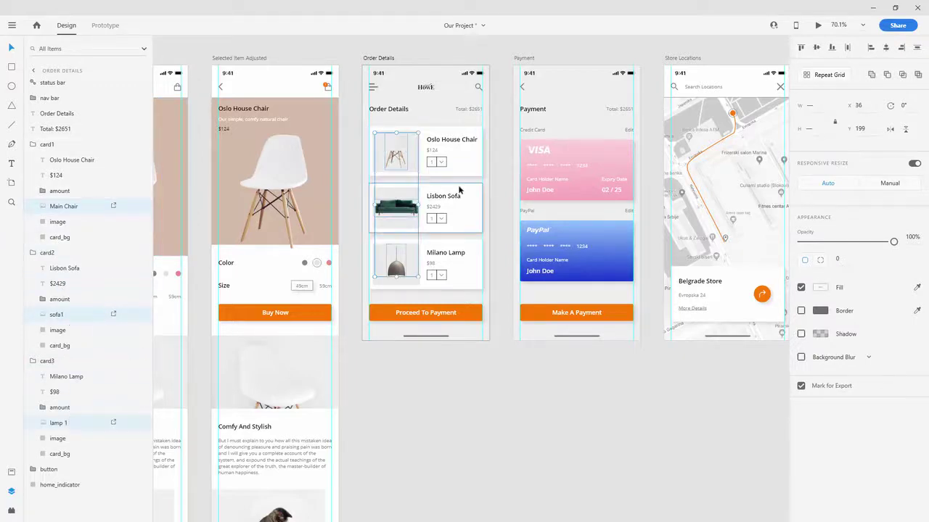
key("ctrl+e")
left_click(502, 347)
Export the Proceed To Payment button from Order Details as PNG
left_click(462, 312)
key("ctrl+e")
left_click(501, 346)
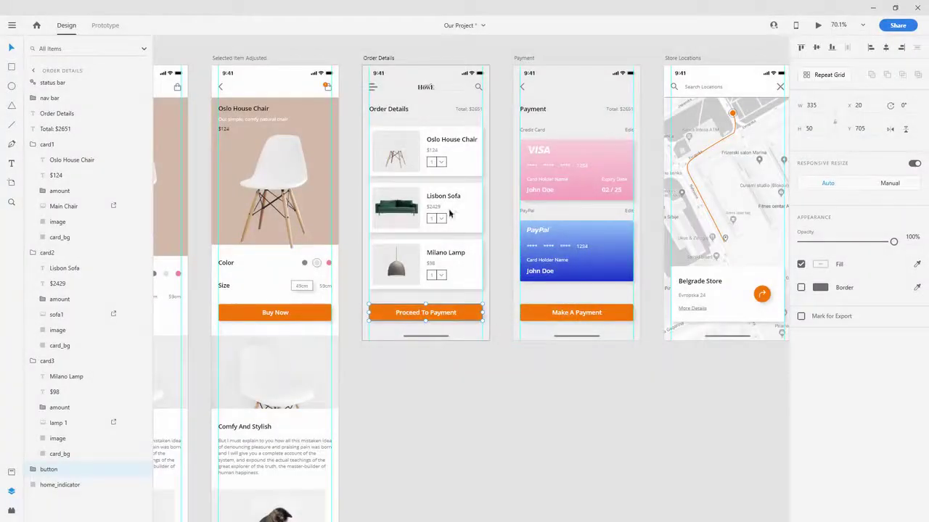
Export the frame around the quantity number in card1's amount group on Order Details as PNG
scroll(432, 161, "up", 5)
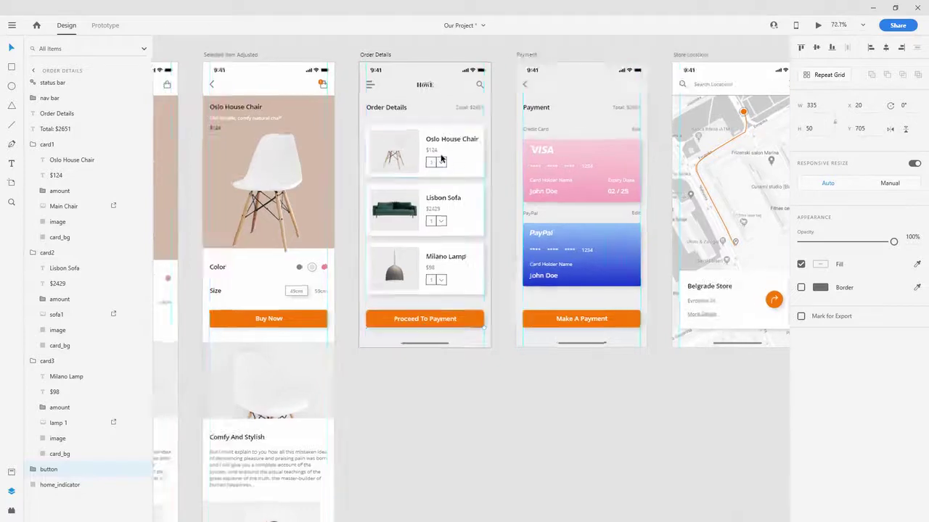
scroll(441, 158, "up", 6)
left_click(423, 174)
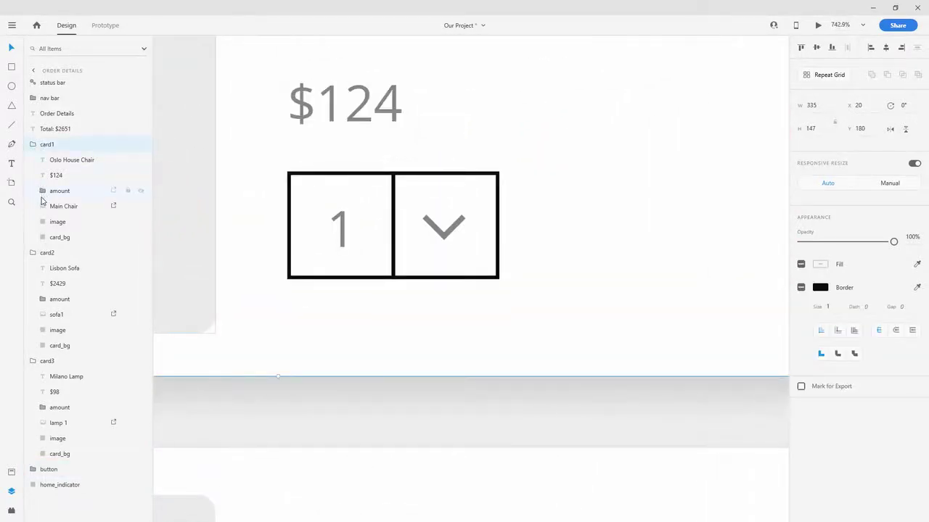
double_click(394, 195)
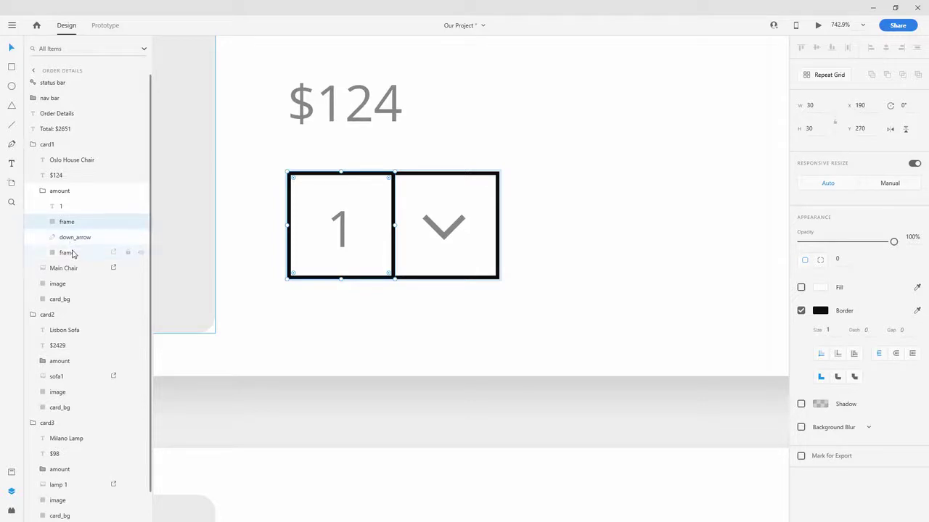
key("ctrl+e")
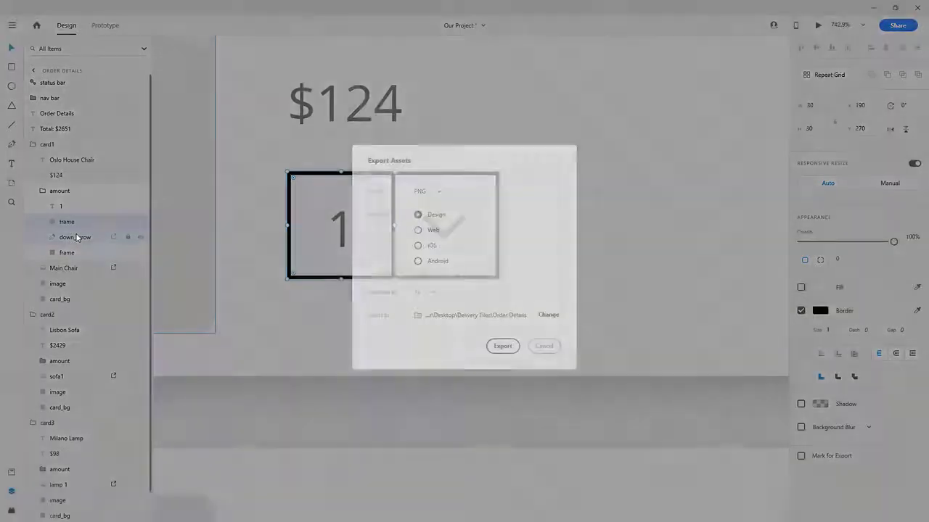
left_click(507, 349)
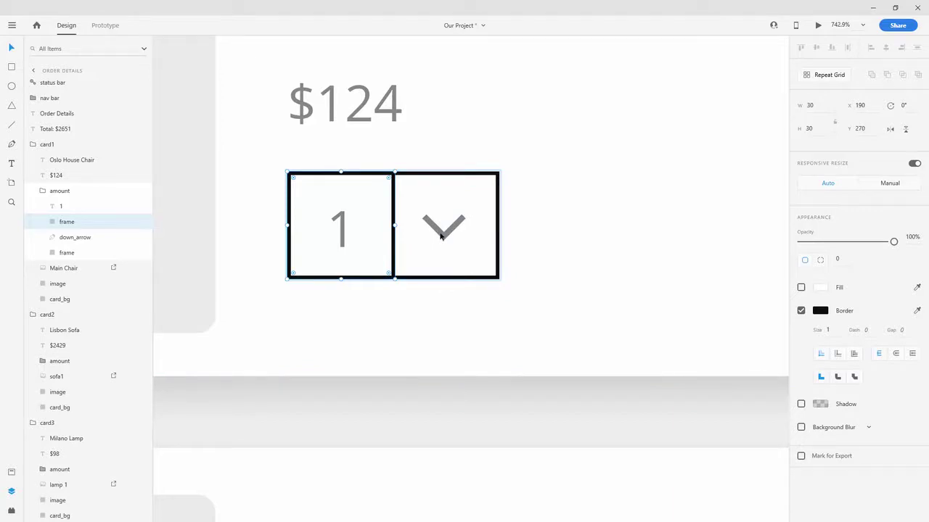
Collapse the amount, card1, card2 and card3 groups of the Order Details artboard
scroll(388, 205, "down", 10)
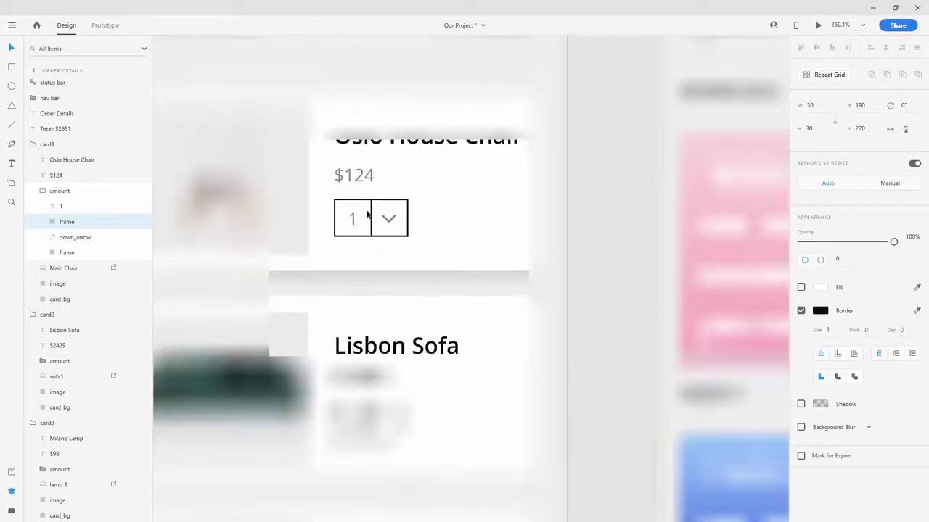
key("Escape")
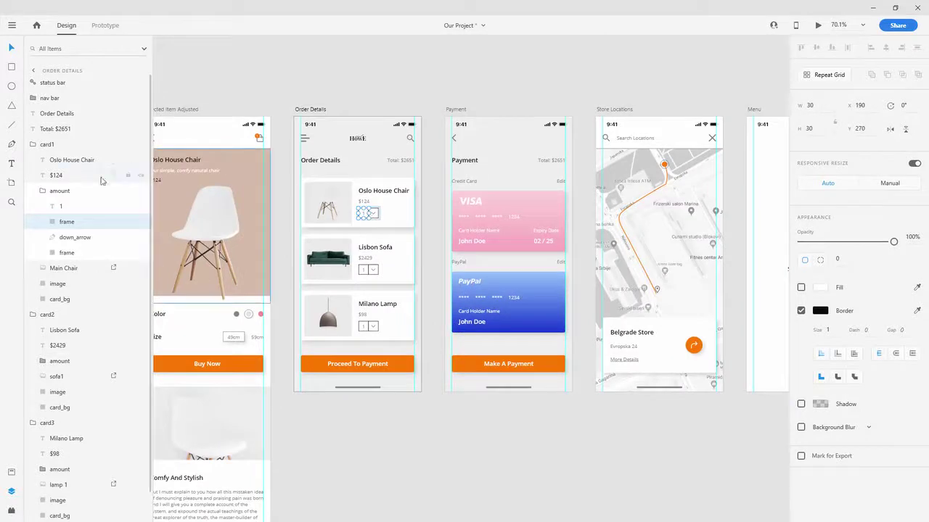
left_click(42, 190)
left_click(32, 145)
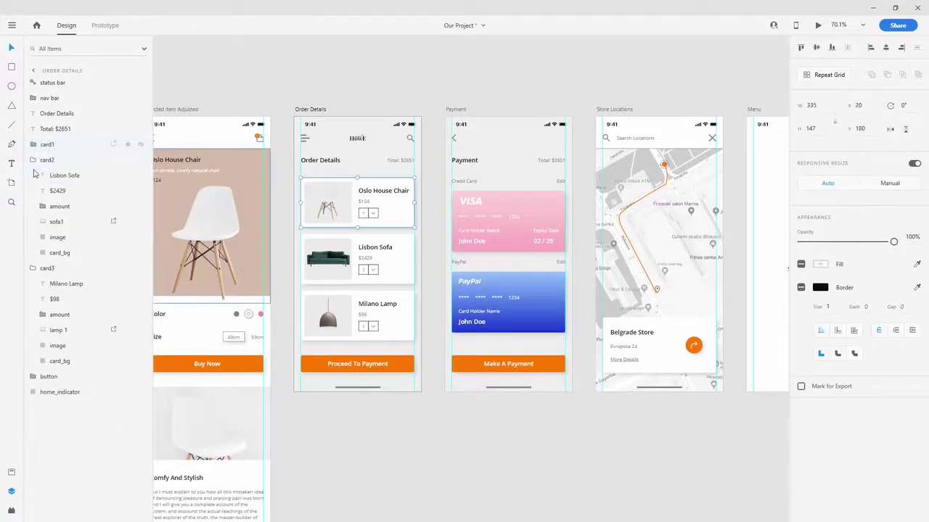
left_click(33, 159)
left_click(32, 175)
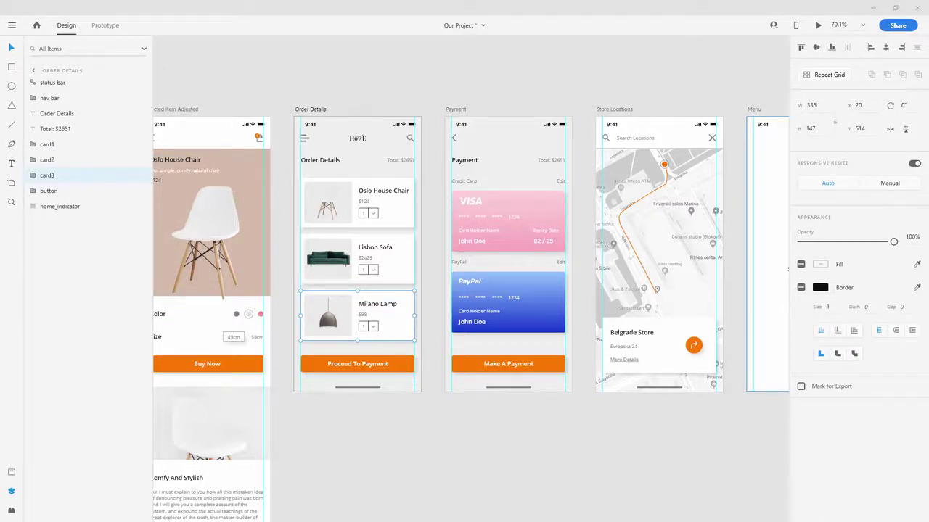
Export the whole Payment artboard as PNG into the Payment folder in Delivery Files
left_click(451, 112)
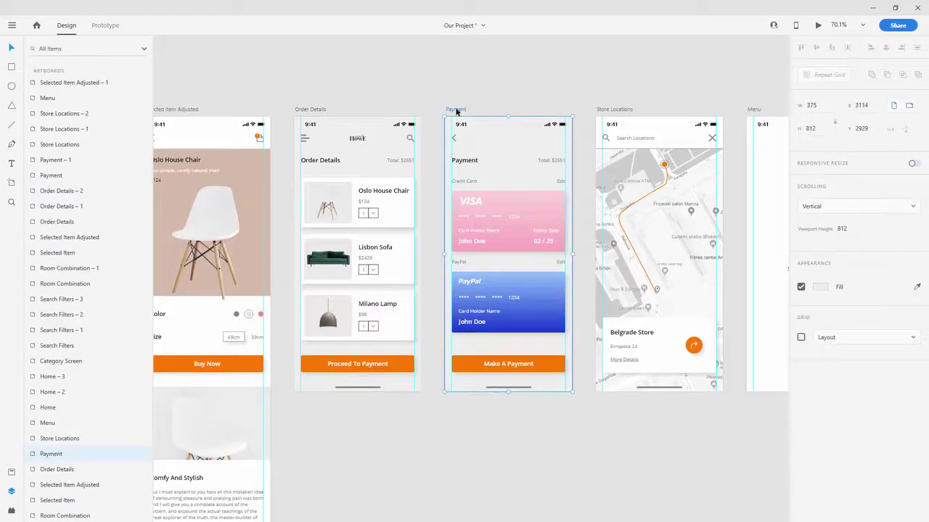
key("ctrl+e")
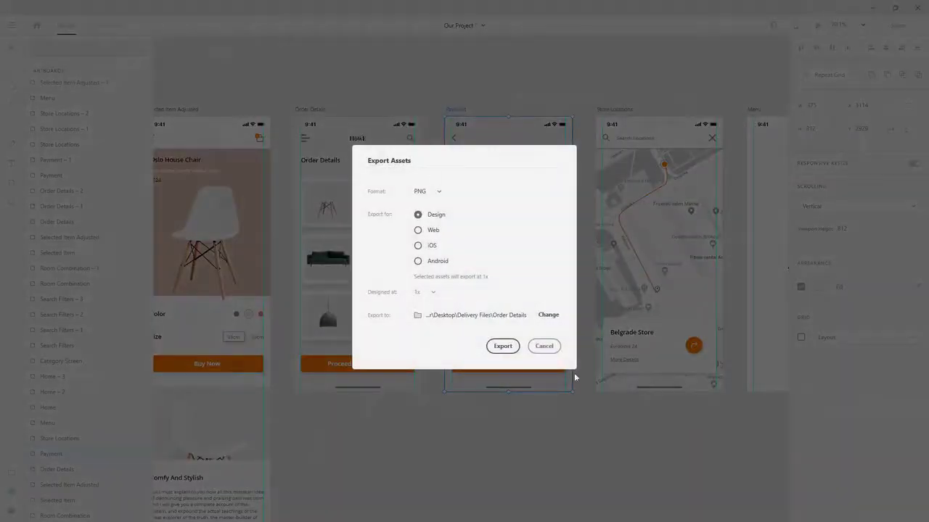
left_click(548, 315)
left_click(290, 158)
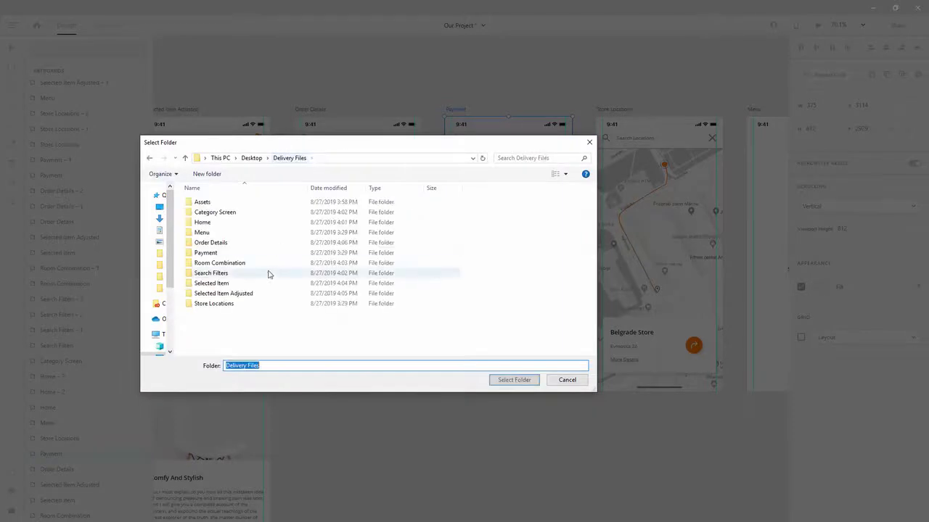
double_click(207, 253)
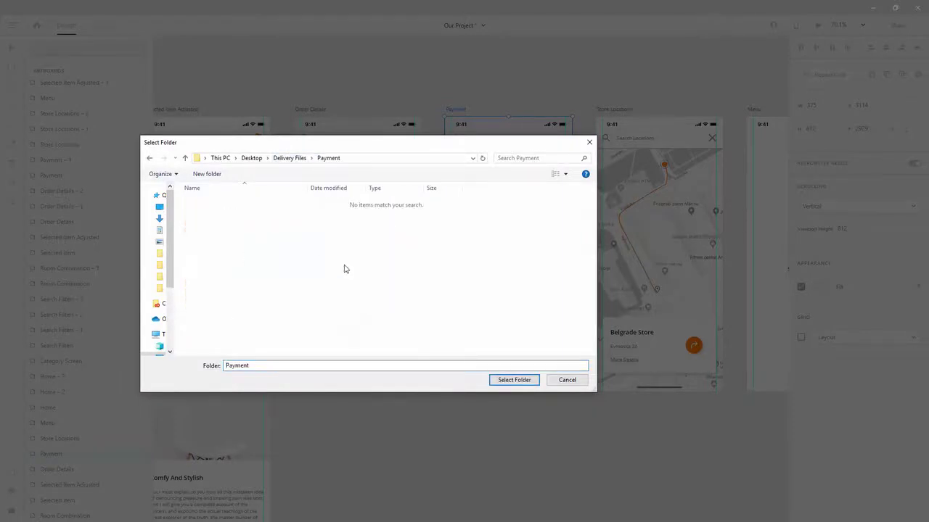
left_click(499, 382)
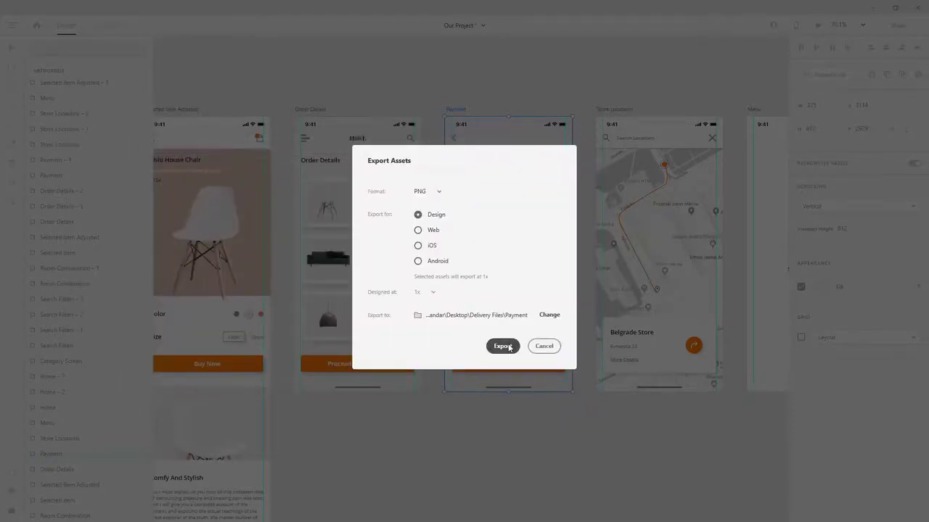
left_click(503, 346)
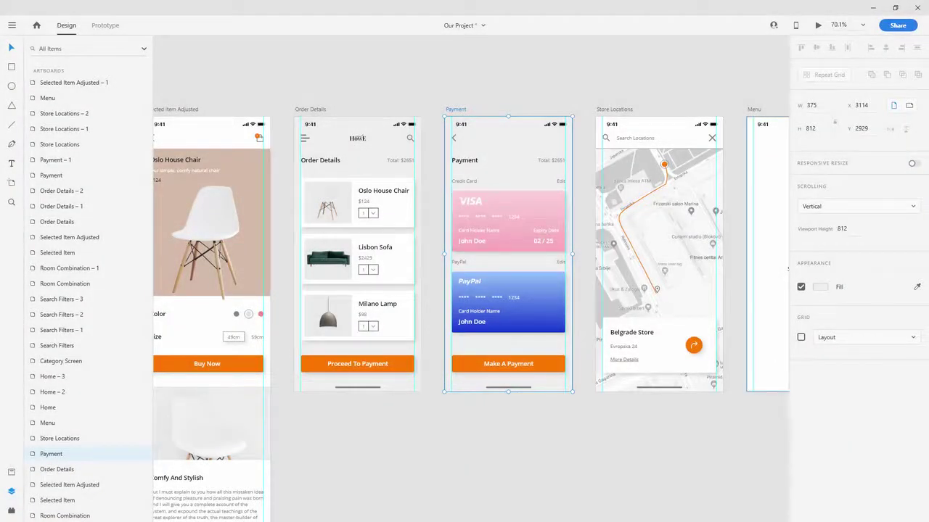
Delete the exported Payment artboard image from the Payment folder in Delivery Files
key("alt+Up")
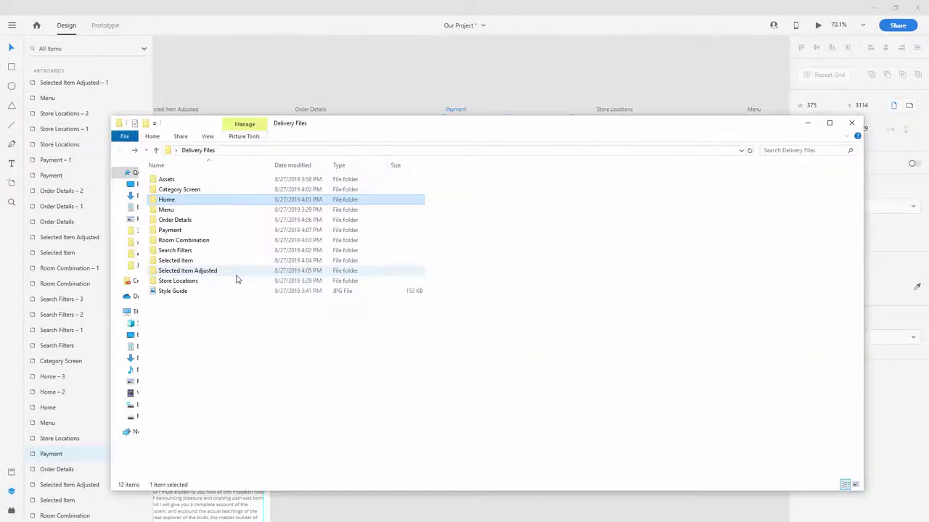
double_click(191, 230)
left_click(182, 194)
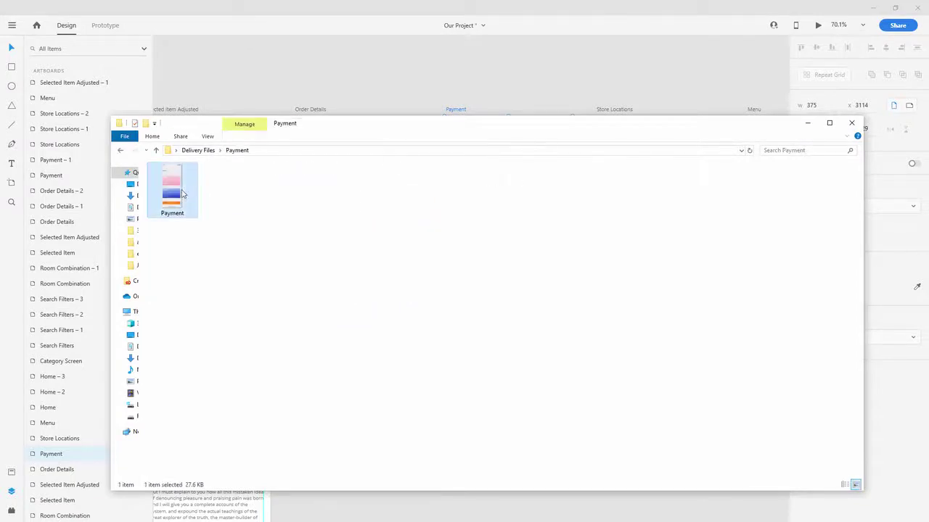
key("Delete")
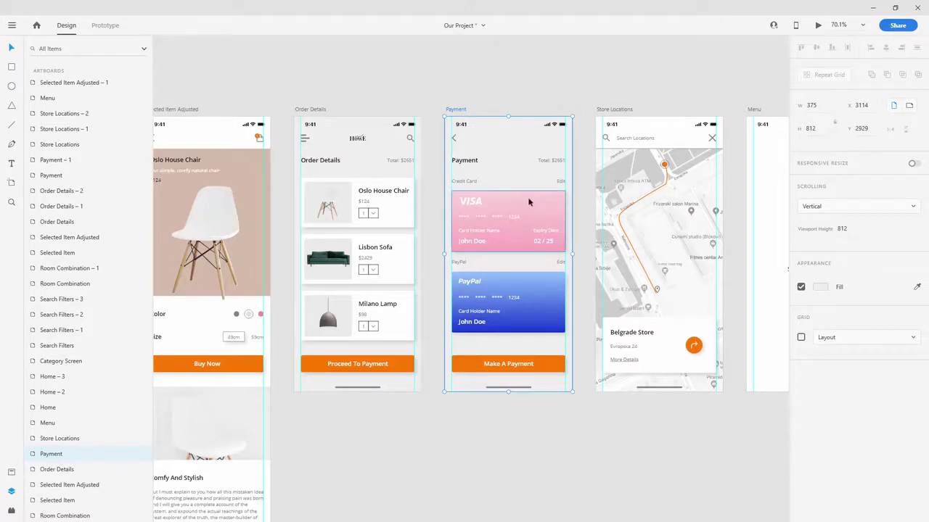
Export the credit_card, paypal_card and button groups of the Payment artboard together as PNG into the Payment folder
left_click(529, 202)
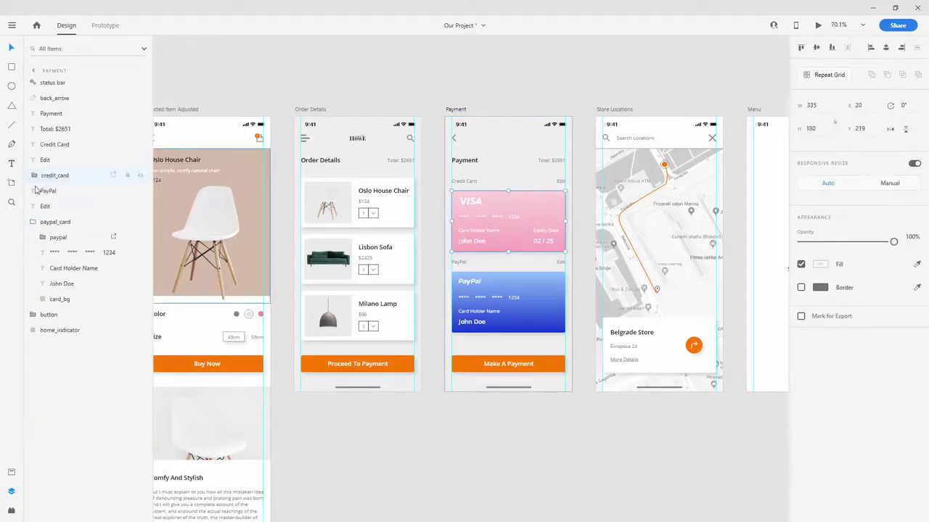
left_click(33, 222)
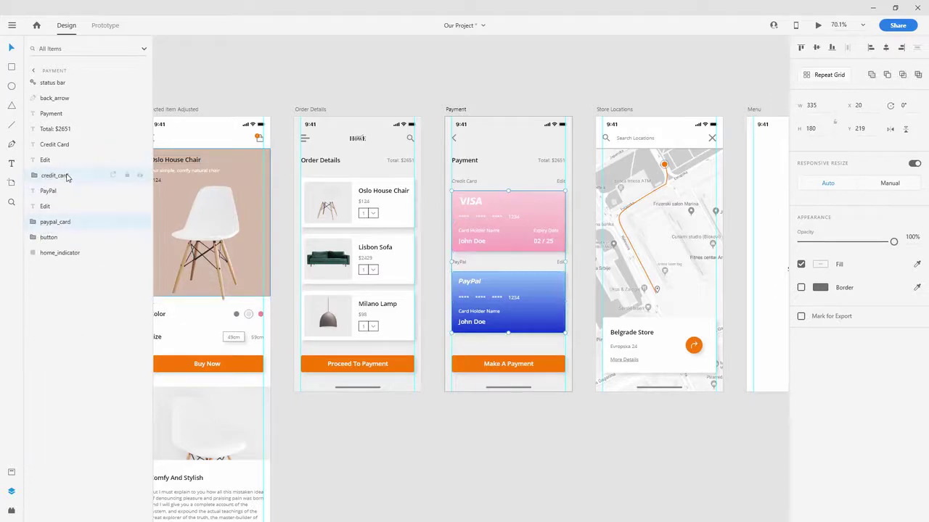
left_click(64, 237)
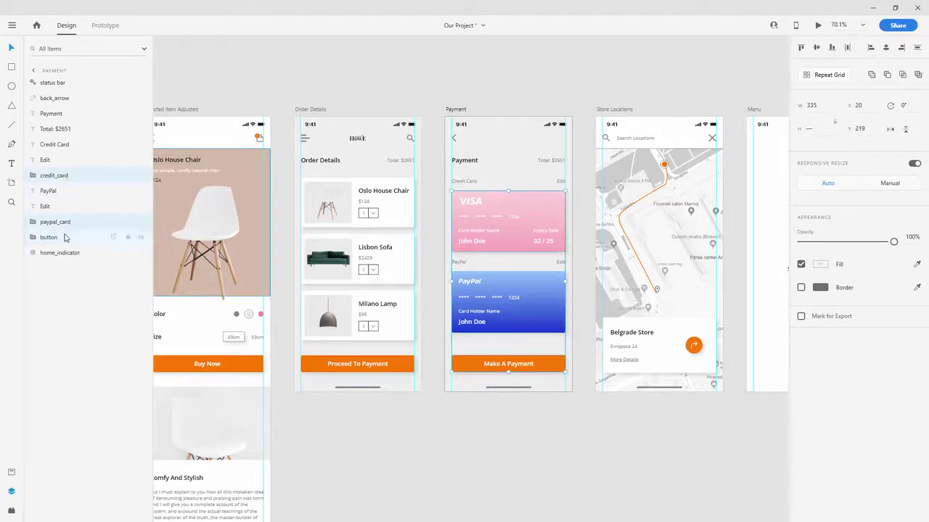
key("ctrl+e")
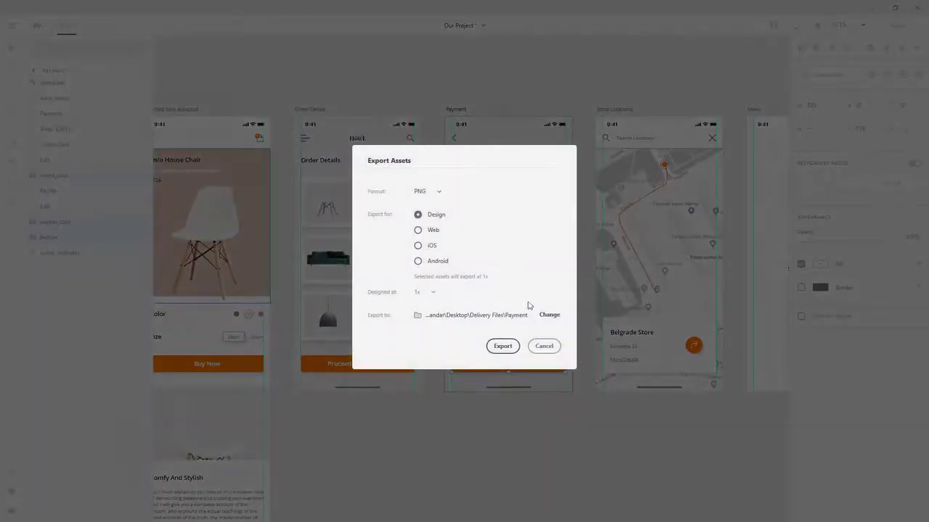
left_click(512, 351)
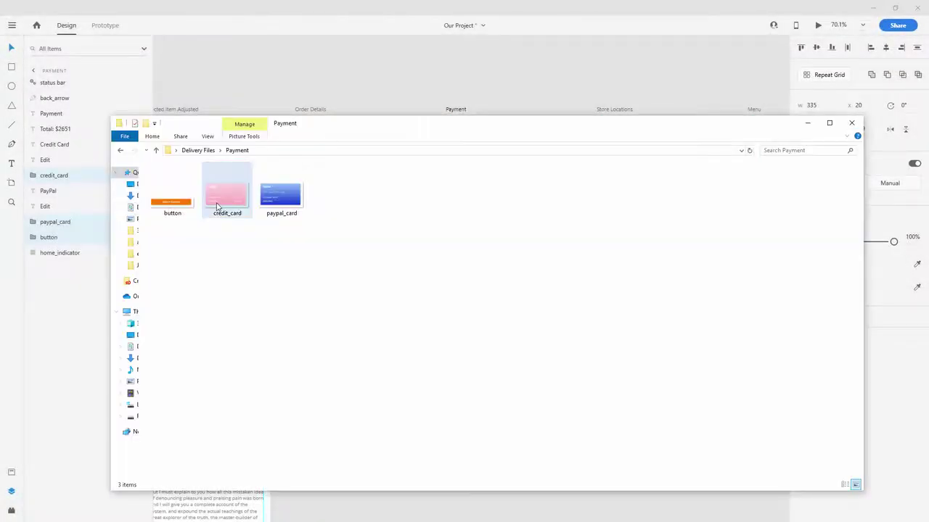
View the exported credit_card image from the Payment folder, and return to the design with nothing selected
left_click(216, 208)
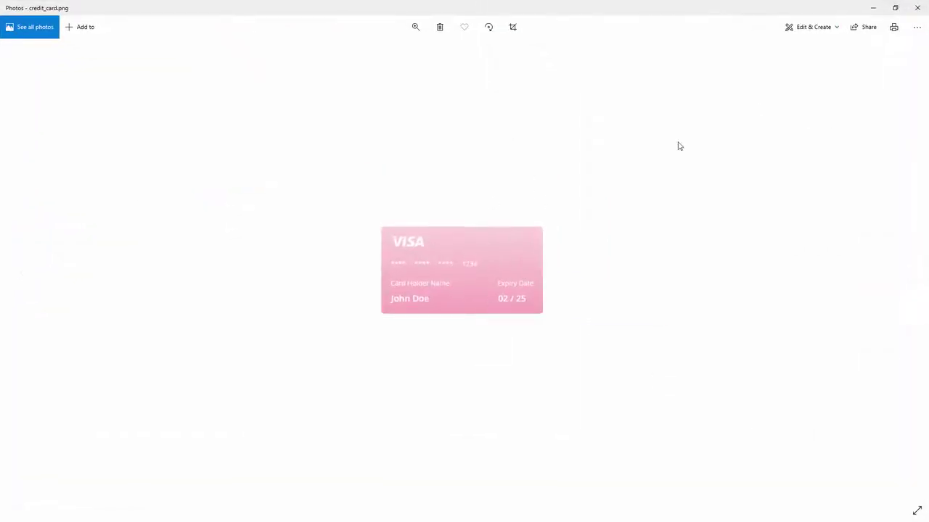
left_click(917, 7)
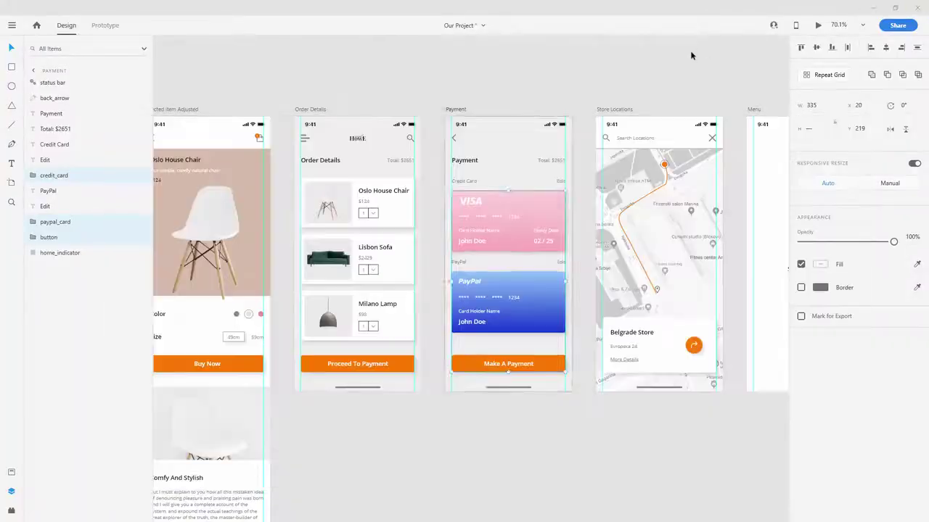
left_click(690, 107)
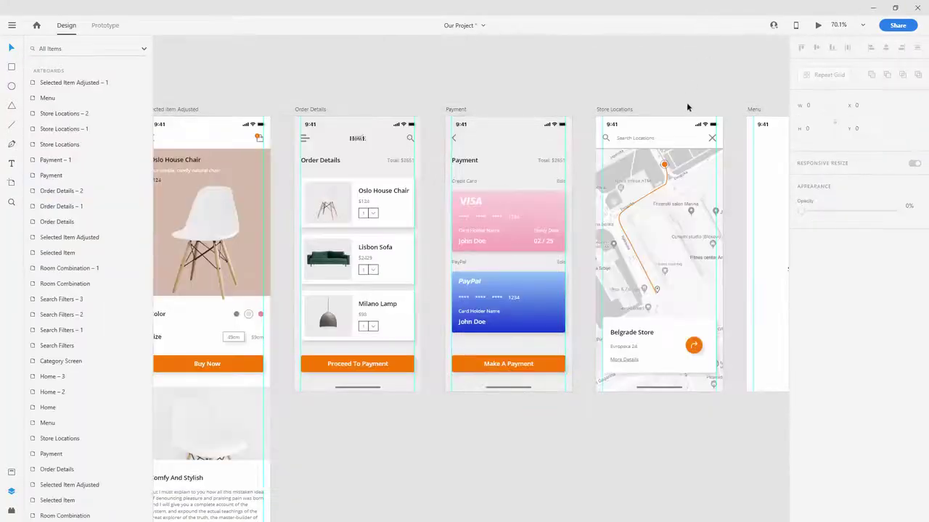
Export the whole Store Locations artboard as PNG into the Store Locations folder in Delivery Files
scroll(716, 79, "right", 5)
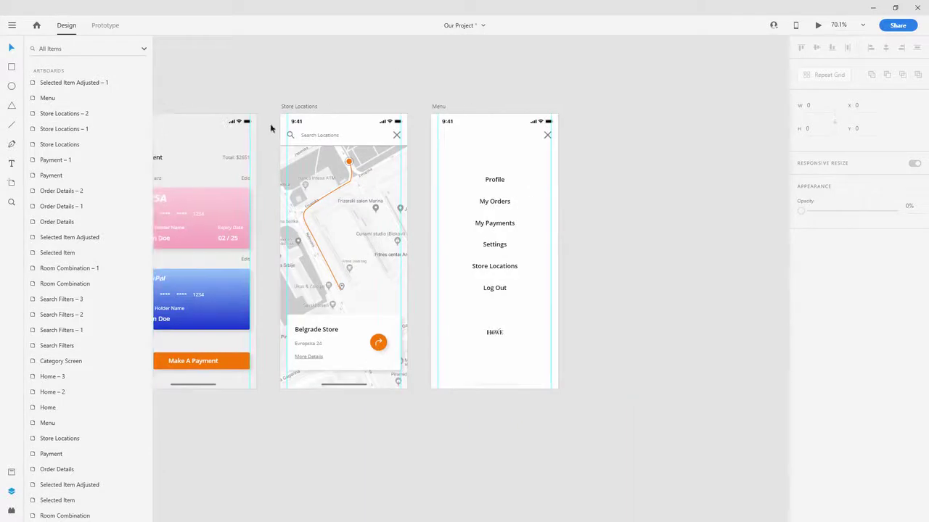
left_click(287, 108)
key("ctrl+e")
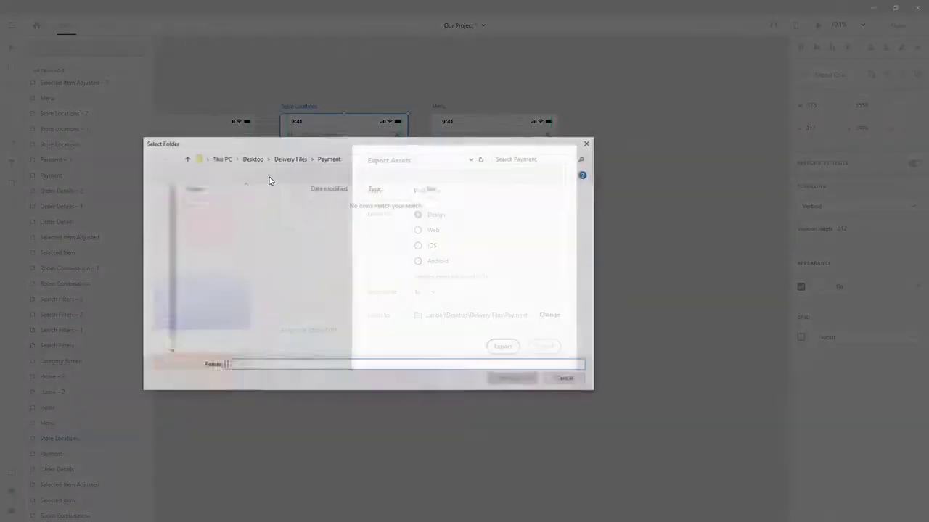
left_click(289, 157)
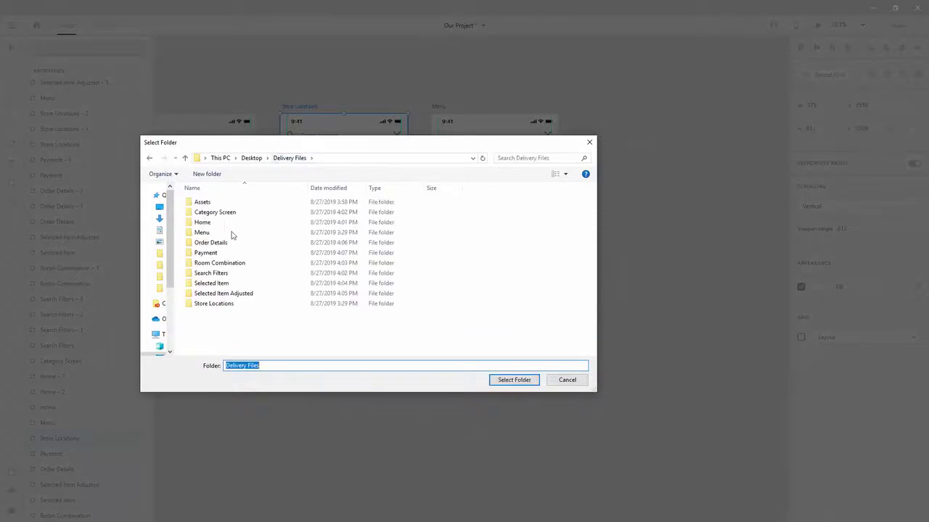
double_click(219, 304)
left_click(516, 383)
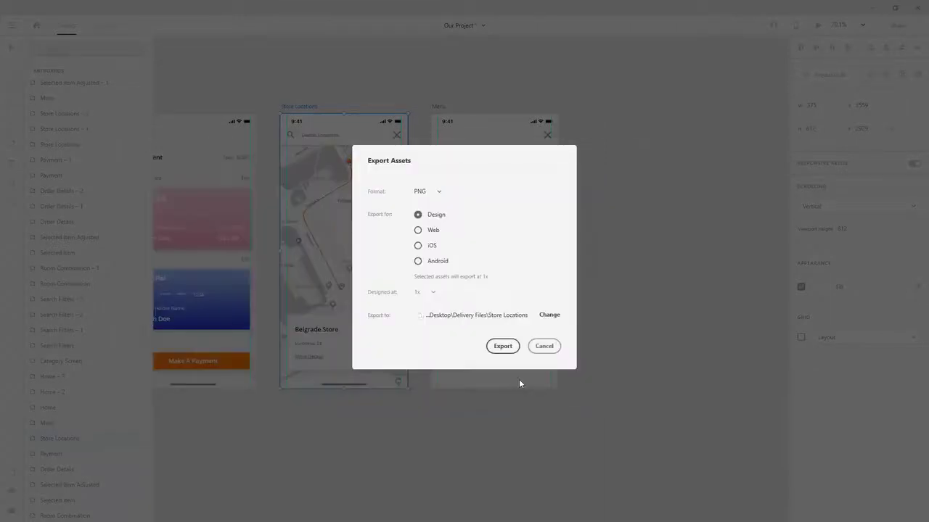
left_click(503, 346)
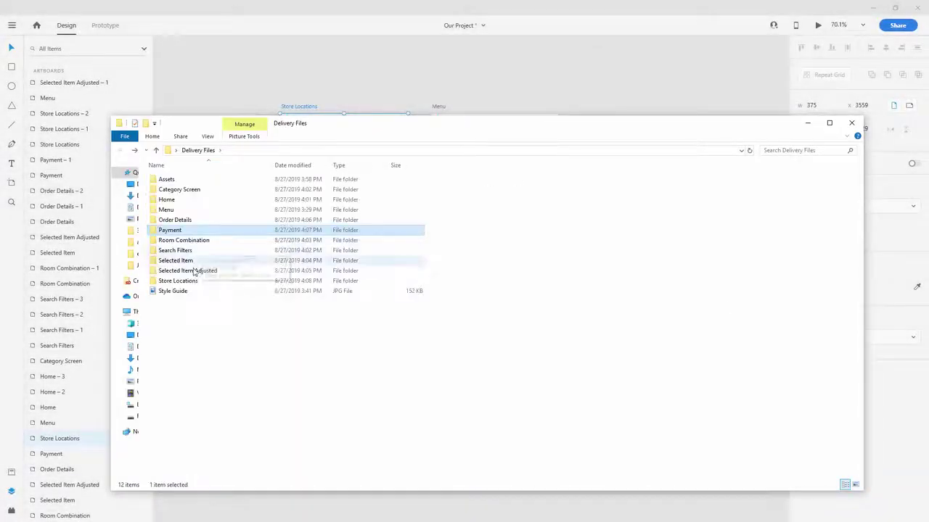
Check the exported artboard image in the Store Locations folder of Delivery Files
double_click(197, 282)
left_click(183, 174)
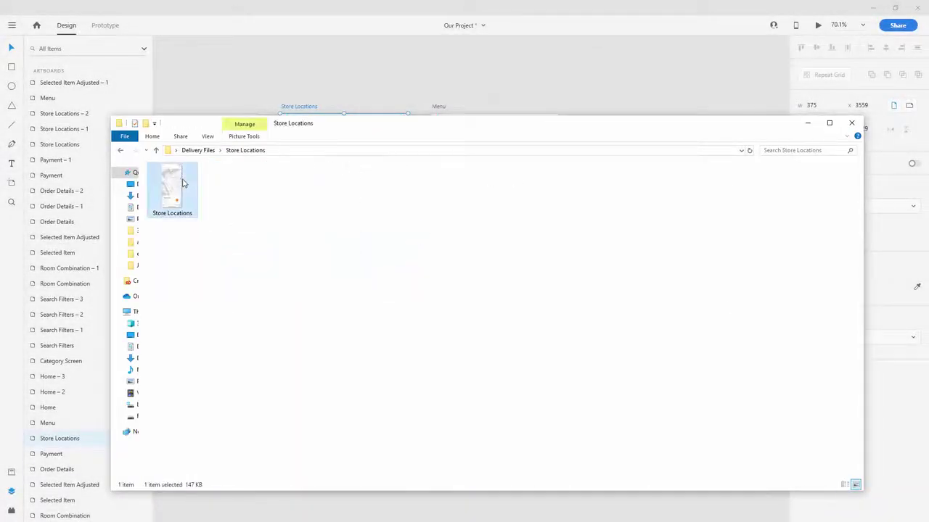
left_click(383, 45)
Export the map image of the Store Locations artboard as PNG into the Store Locations folder
left_click(382, 178)
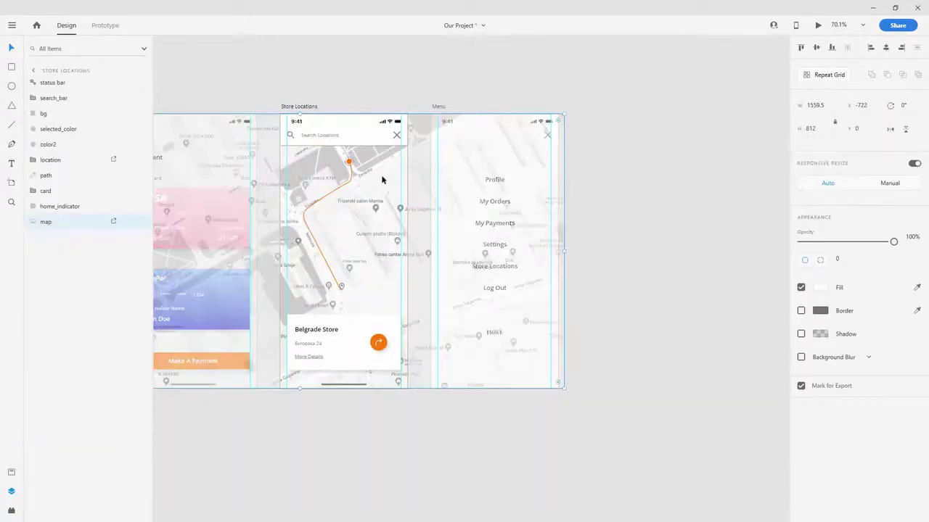
key("ctrl+e")
left_click(503, 346)
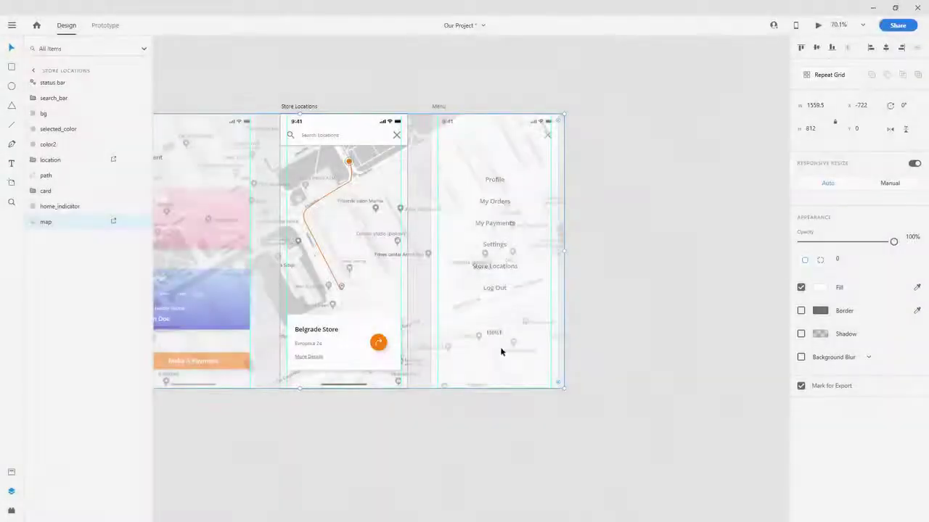
Export the directions group inside the Belgrade Store card as PNG into the Store Locations folder
left_click(383, 340)
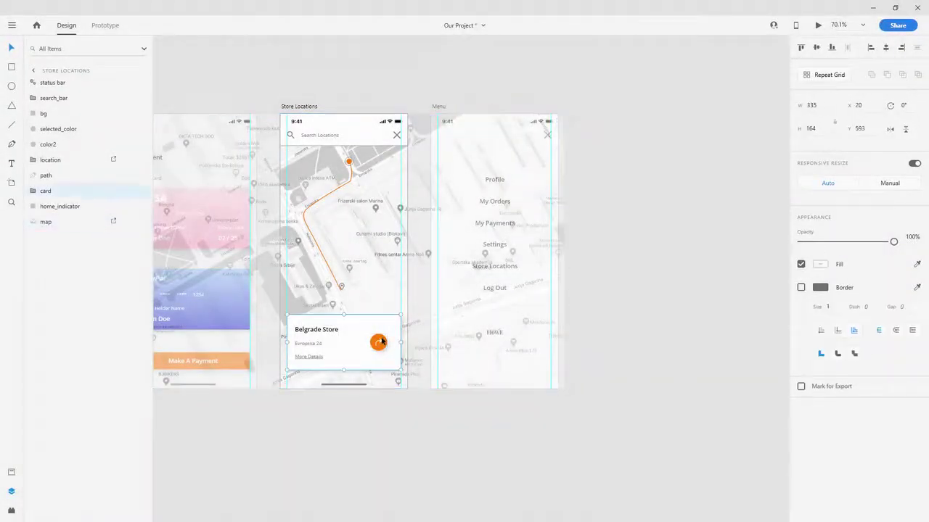
left_click(28, 190)
left_click(42, 224)
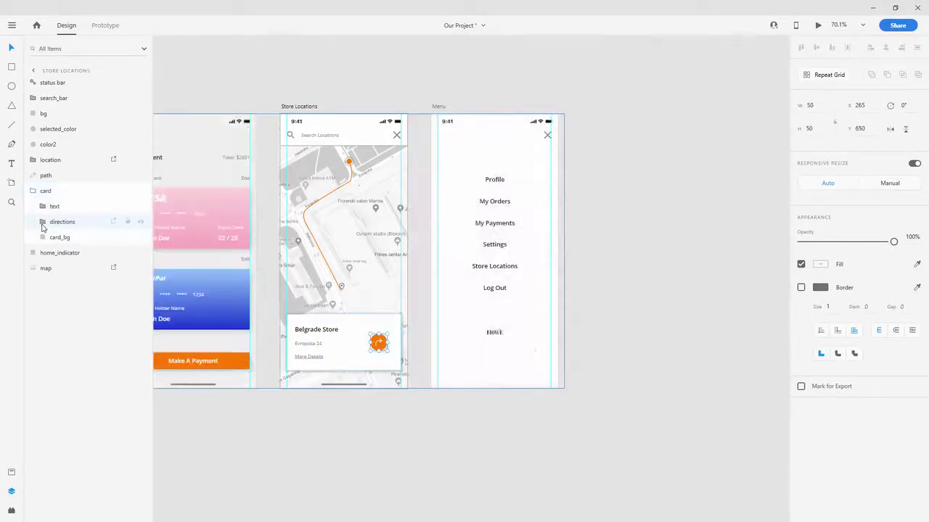
left_click(42, 222)
left_click(43, 223)
key("ctrl+e")
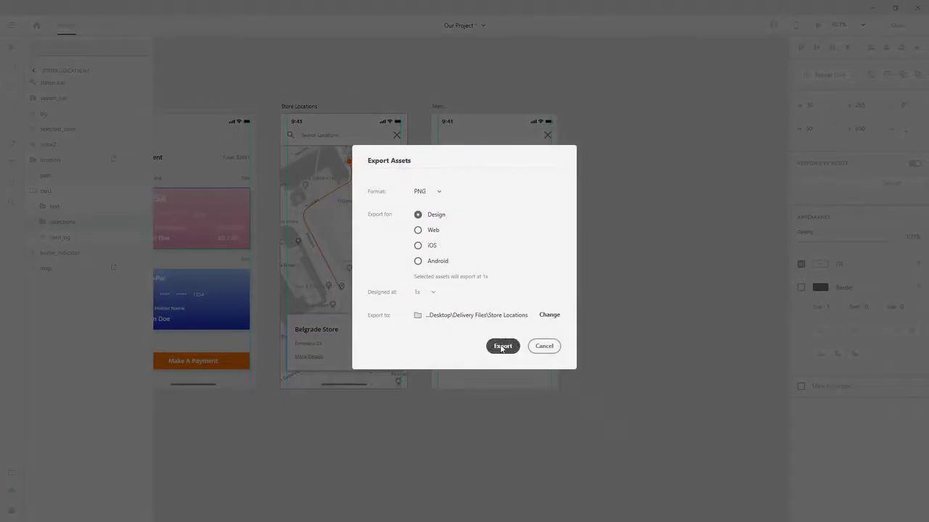
left_click(501, 347)
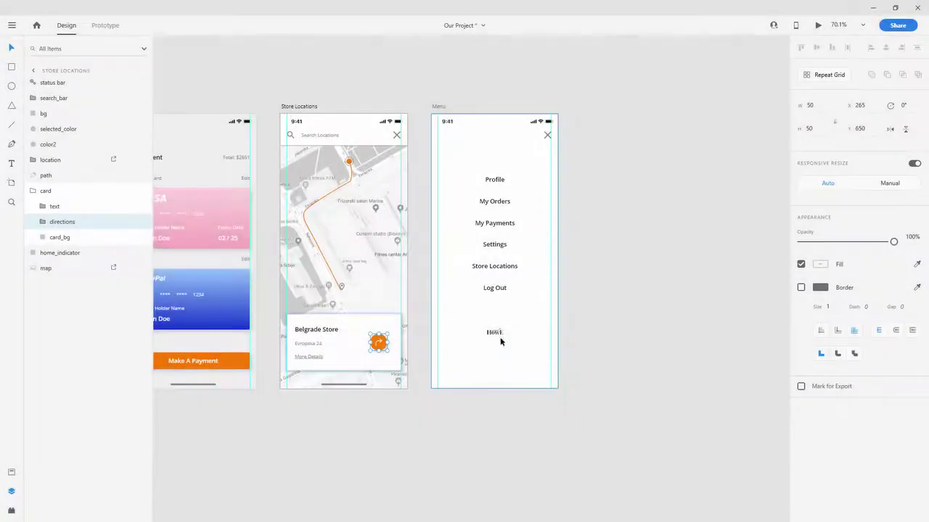
Export the card_bg background of the Belgrade Store card as PNG into the Store Locations folder
left_click(58, 237)
key("ctrl+e")
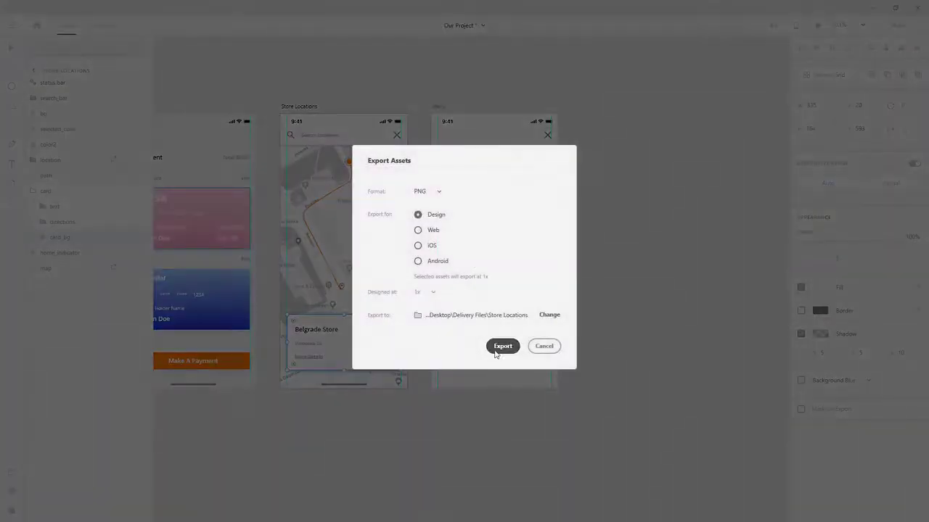
left_click(496, 349)
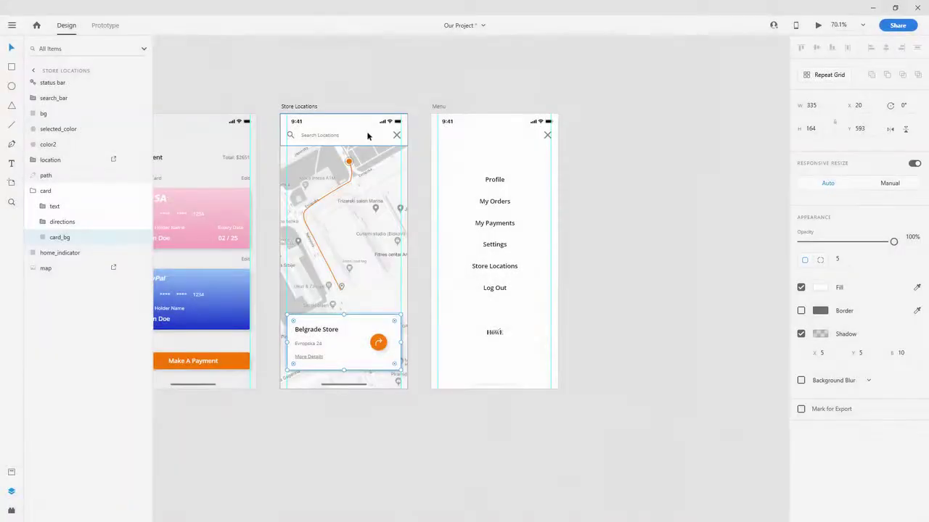
Export the bg rectangle behind the Store Locations search bar as PNG into the Store Locations folder
left_click(368, 137)
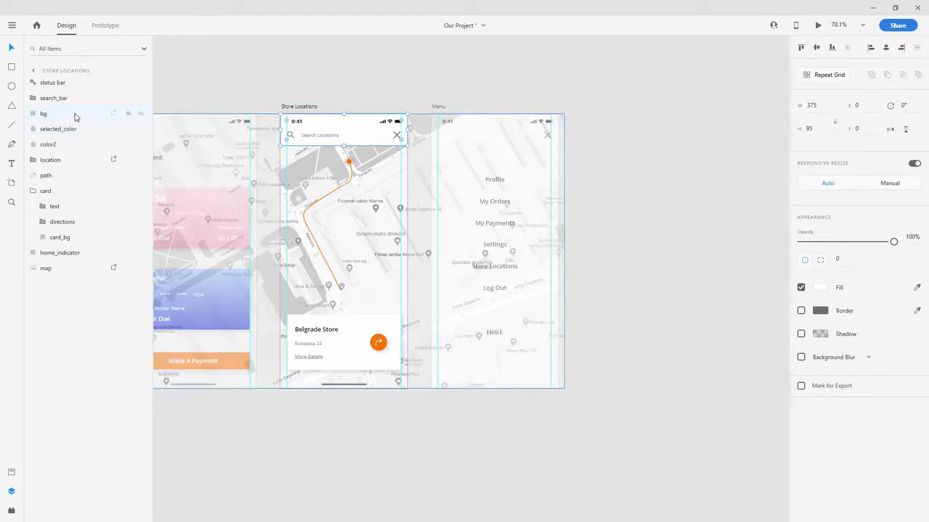
key("ctrl+e")
left_click(513, 349)
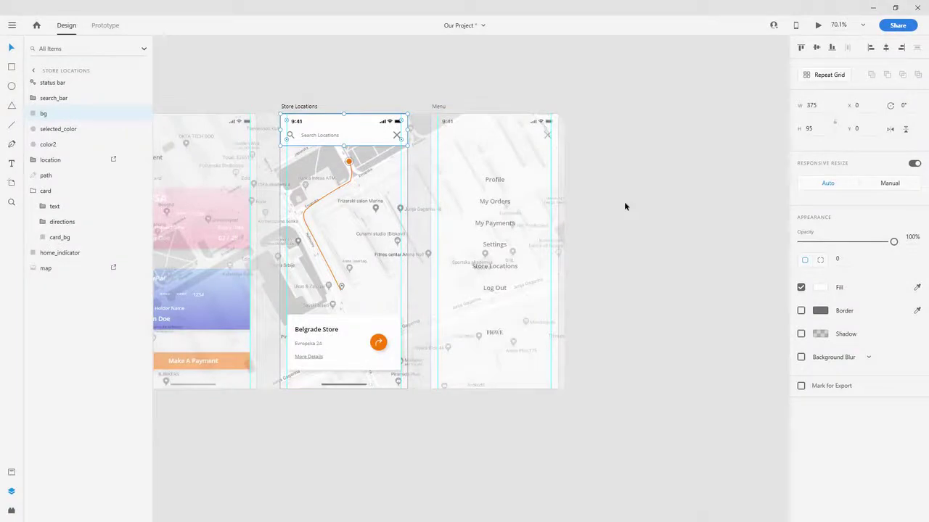
left_click(624, 207)
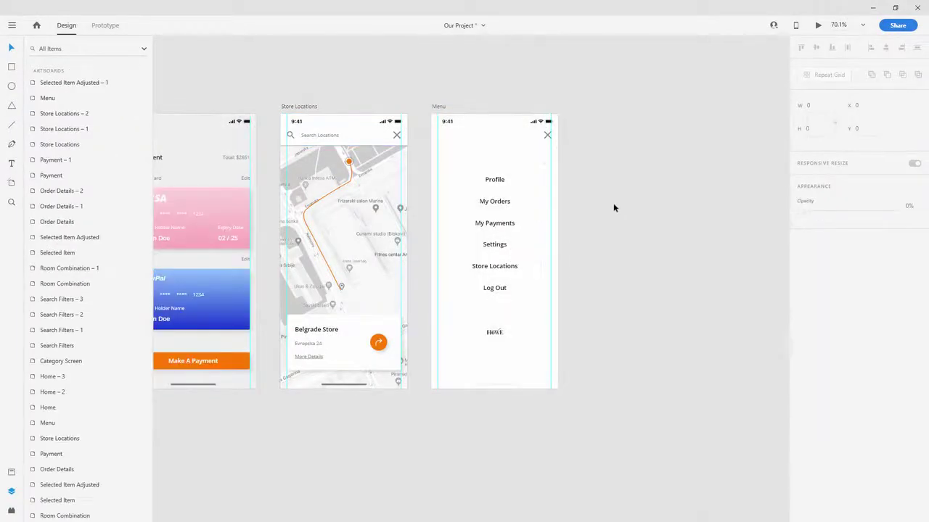
Export the bg rectangle of the Menu artboard as PNG into the Menu folder in Delivery Files
left_click(439, 106)
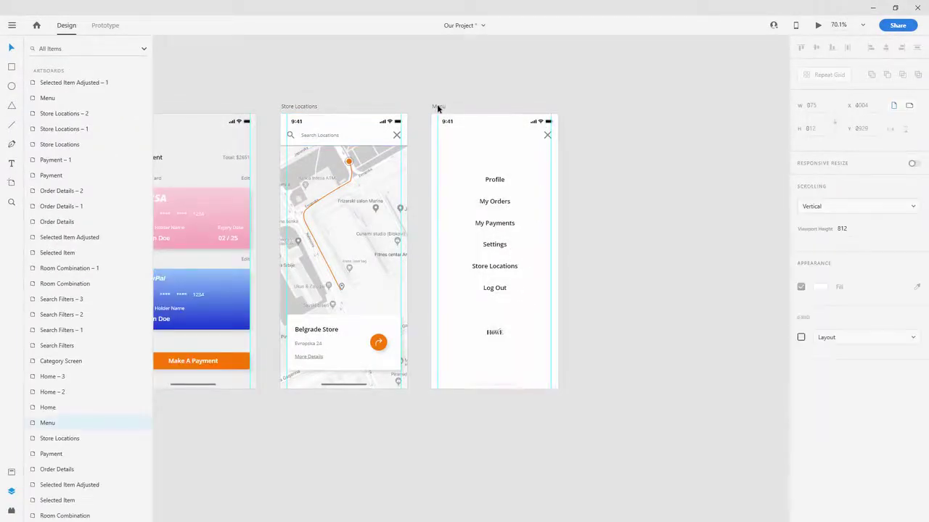
left_click(489, 148)
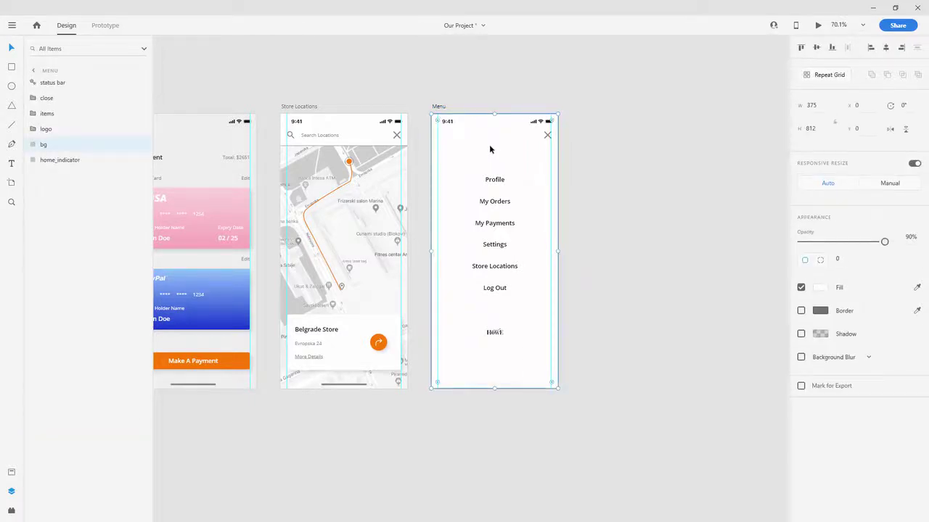
key("ctrl+e")
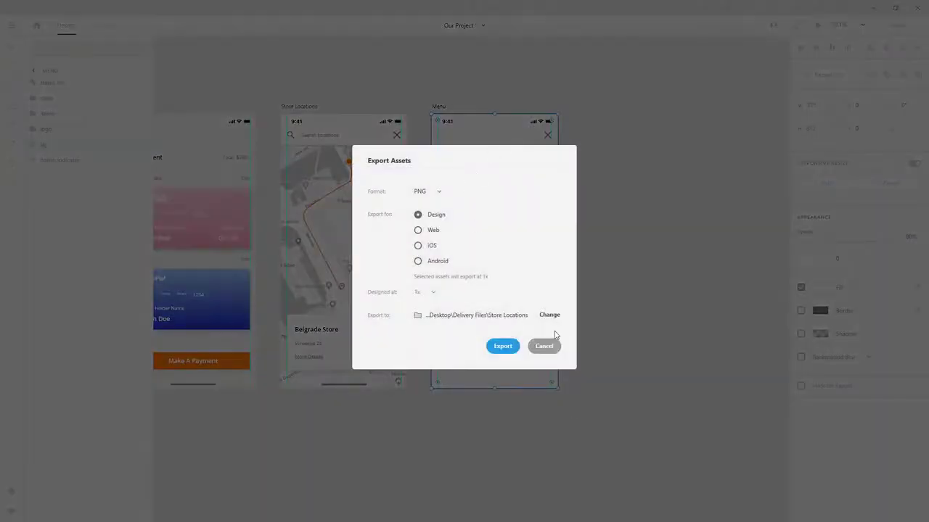
left_click(549, 315)
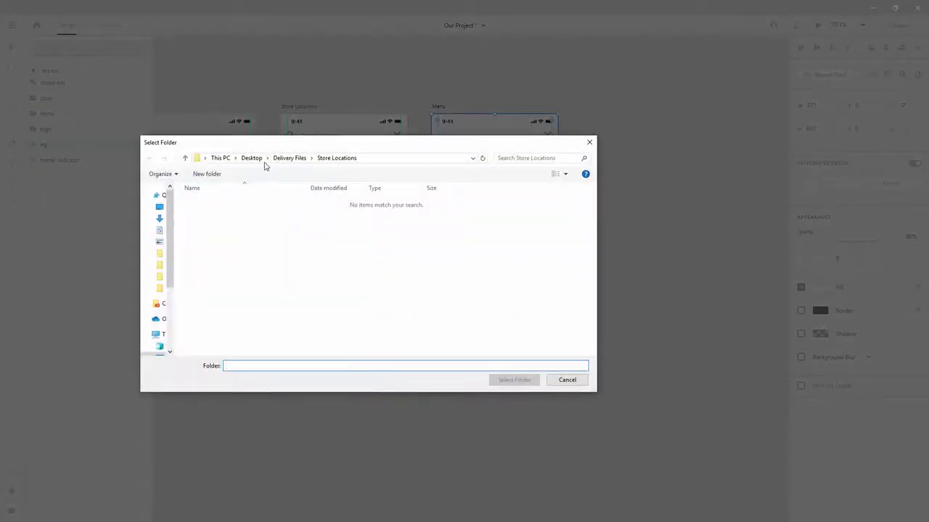
left_click(276, 158)
double_click(214, 233)
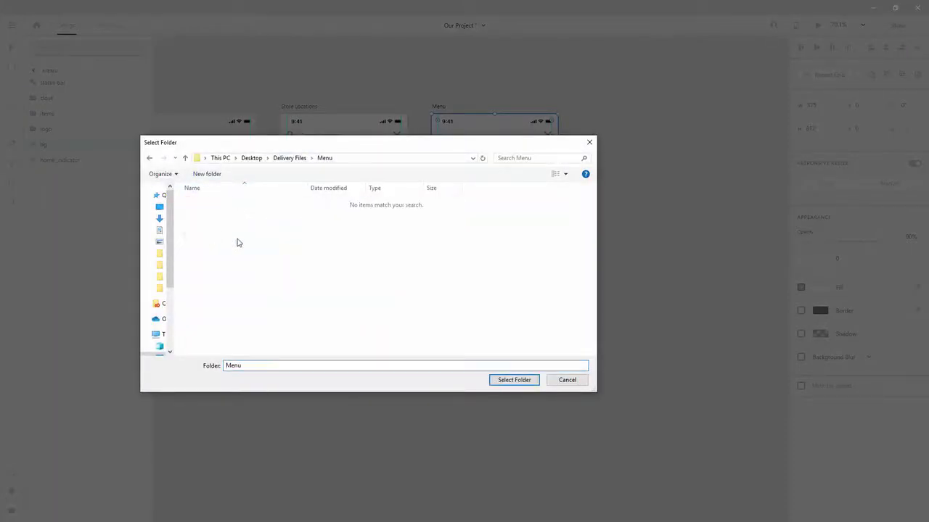
left_click(519, 380)
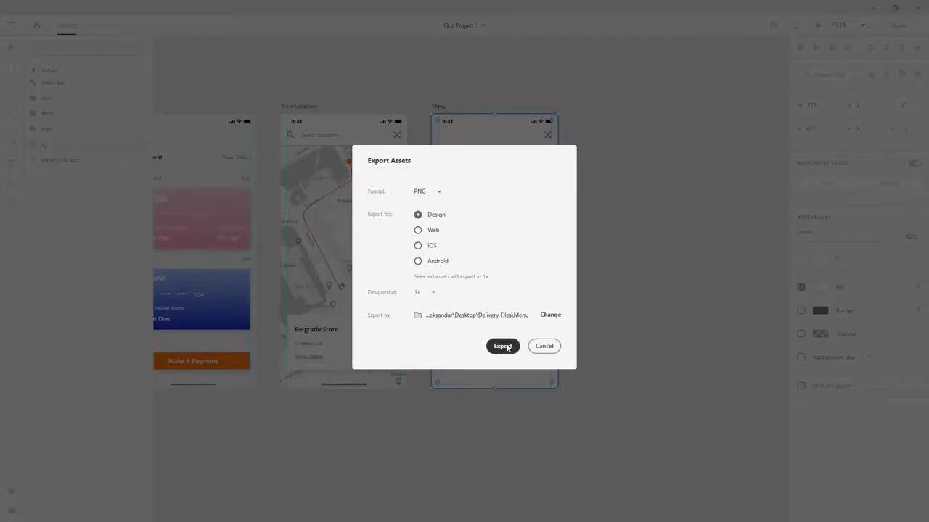
left_click(507, 347)
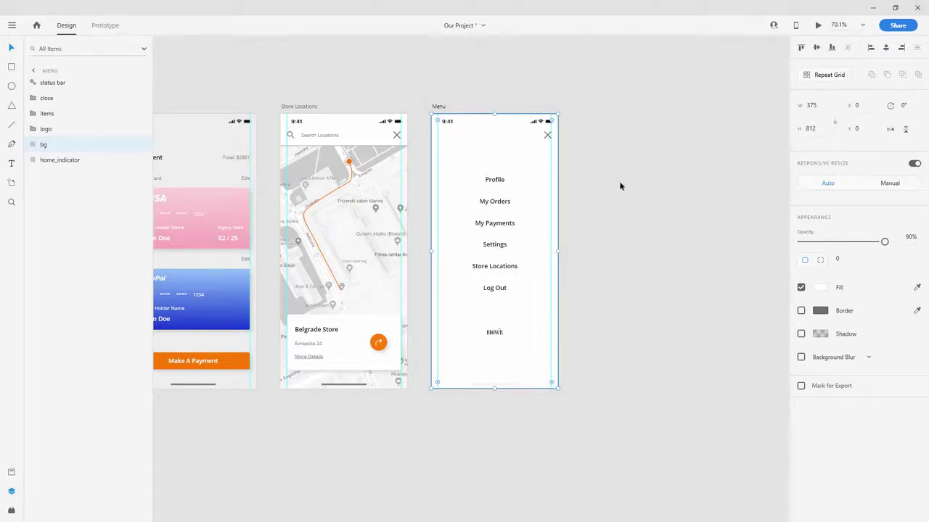
Export all artboards in the DESIGN row together as JPG files into the main Delivery Files folder
left_click(666, 265)
scroll(666, 265, "down", 4)
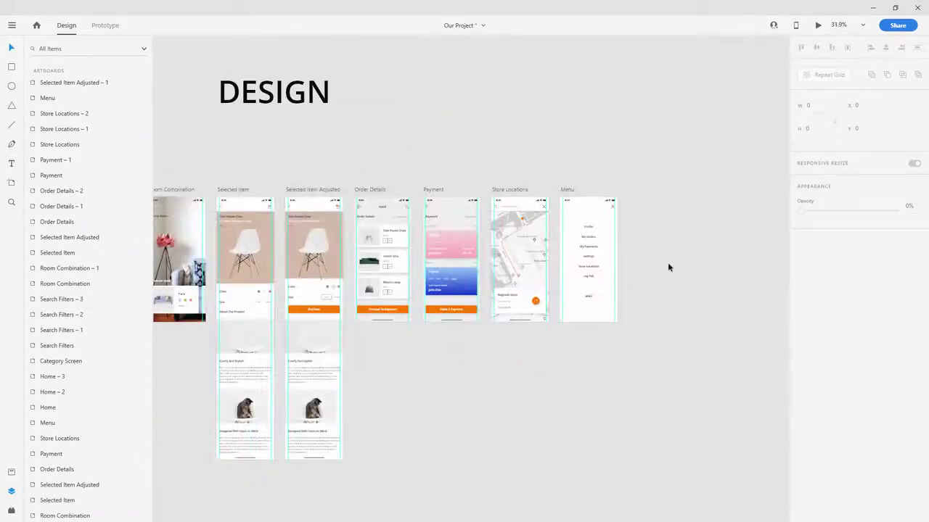
scroll(669, 267, "down", 3)
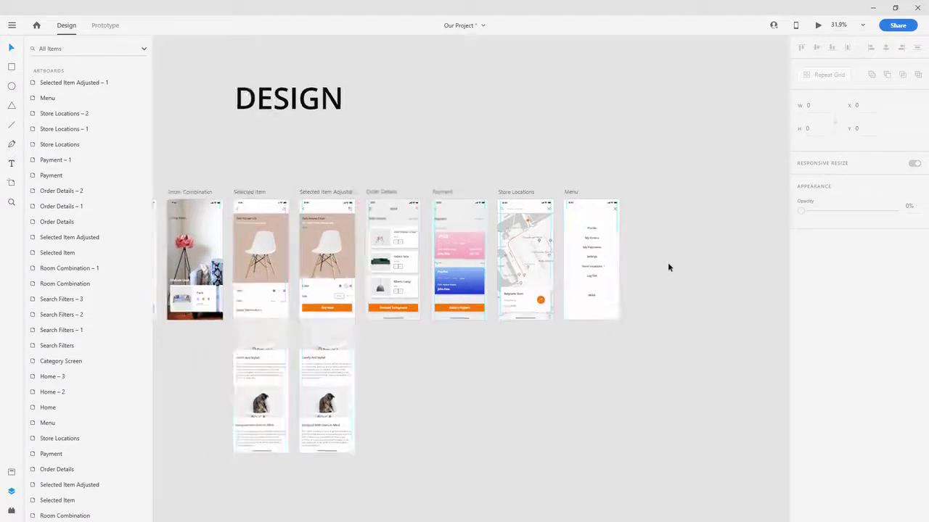
scroll(669, 267, "down", 1)
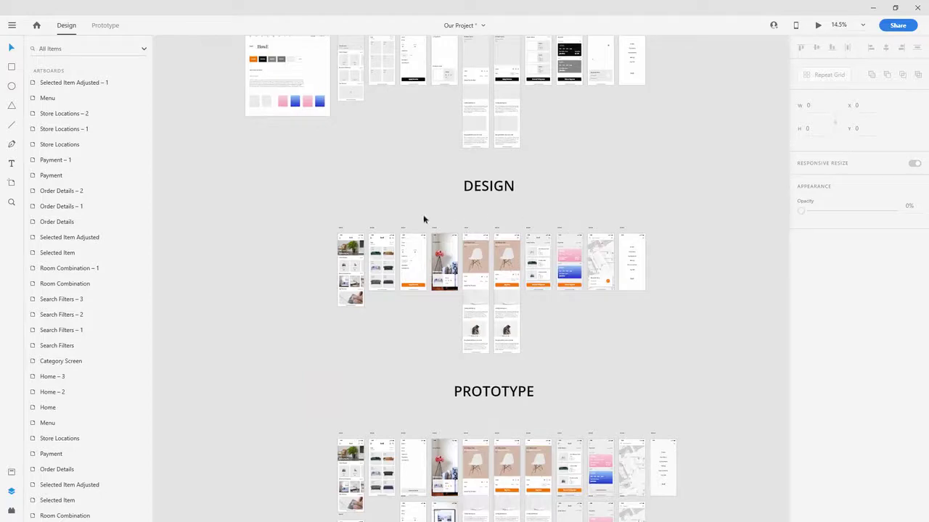
left_click_drag(314, 218, 708, 344)
key("ctrl+e")
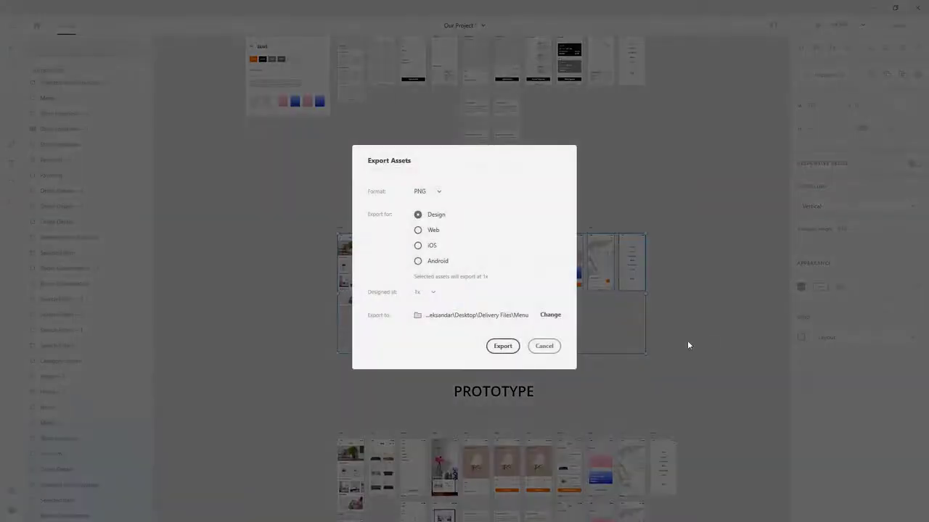
left_click(438, 191)
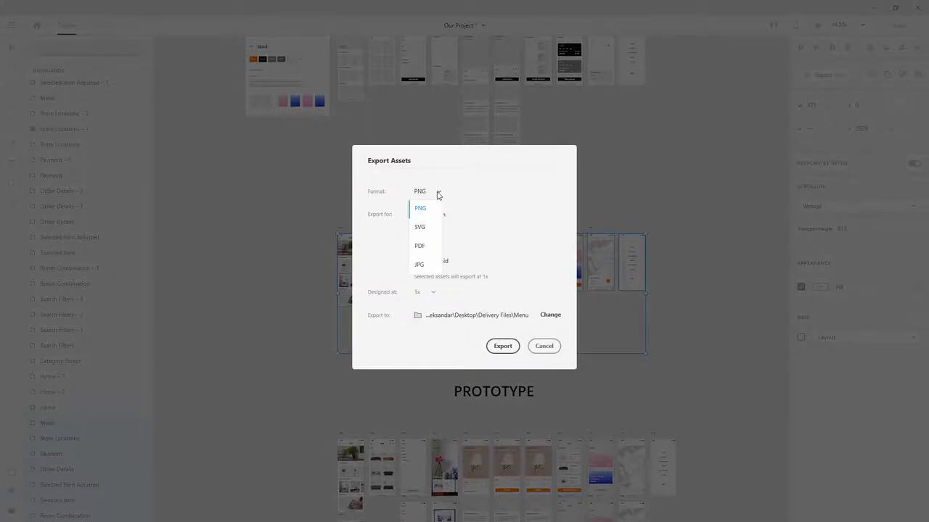
left_click(421, 265)
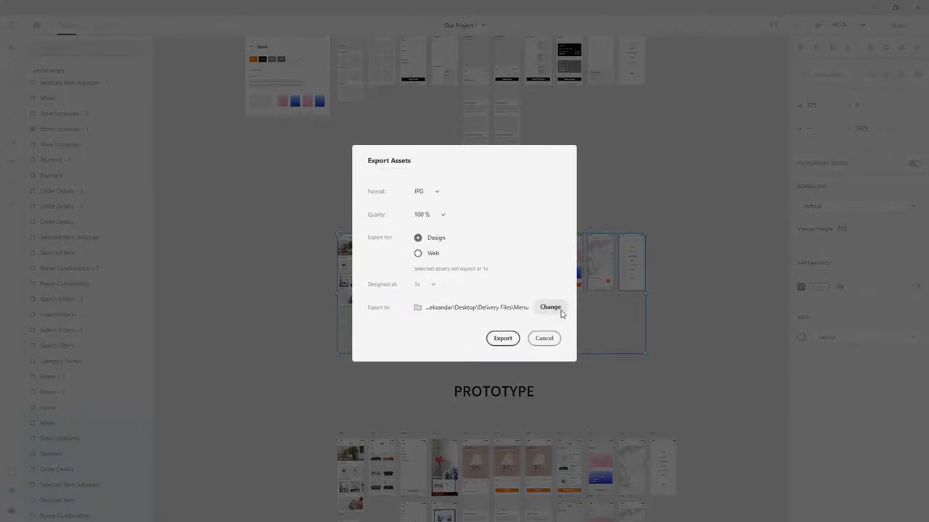
left_click(560, 312)
left_click(288, 159)
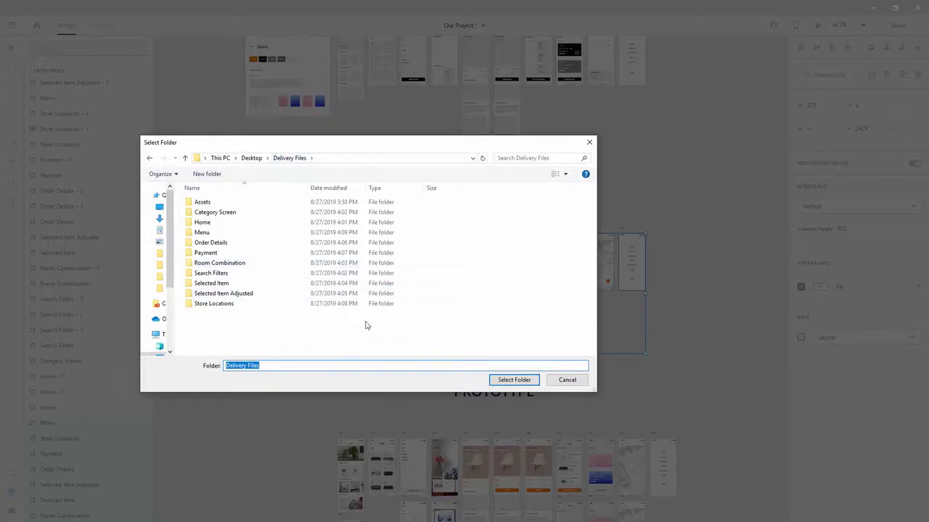
left_click(504, 381)
left_click(496, 347)
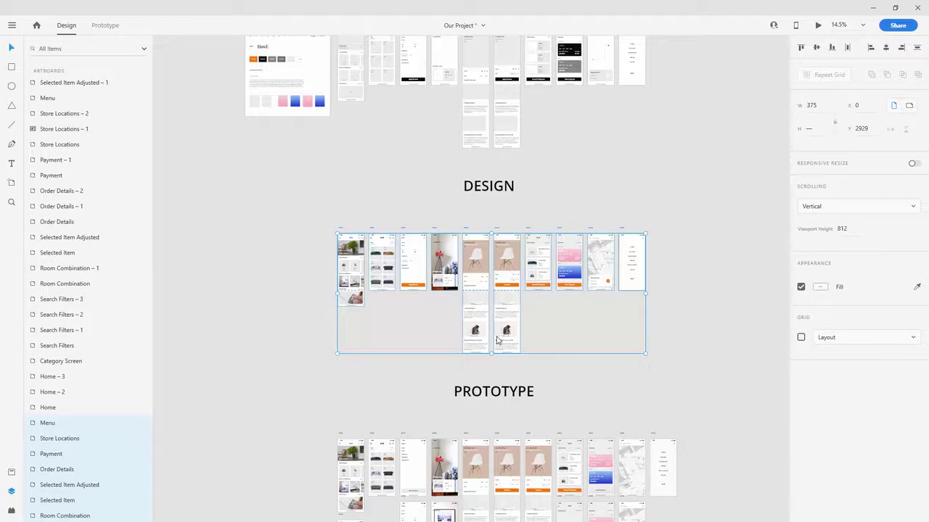
left_click(353, 194)
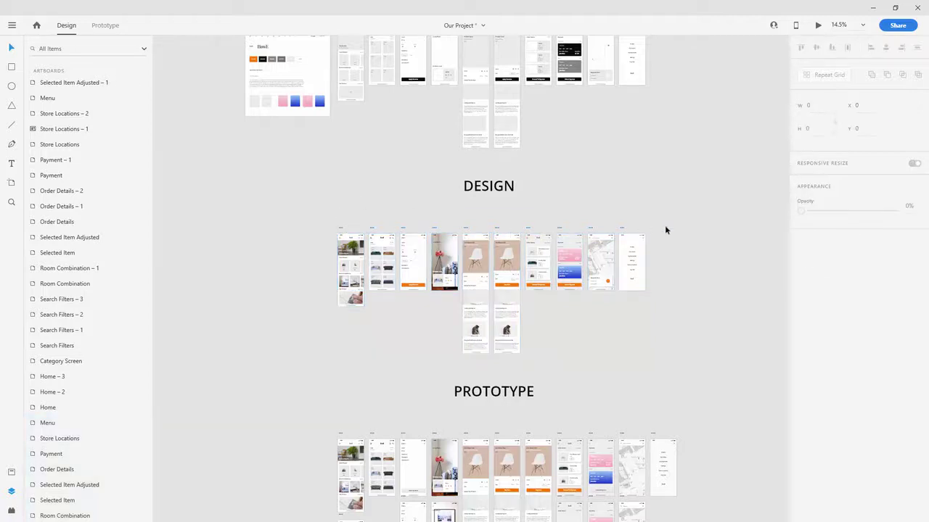
Switch to File Explorer and review the per-screen folders and exported files in Delivery Files
left_click(343, 225)
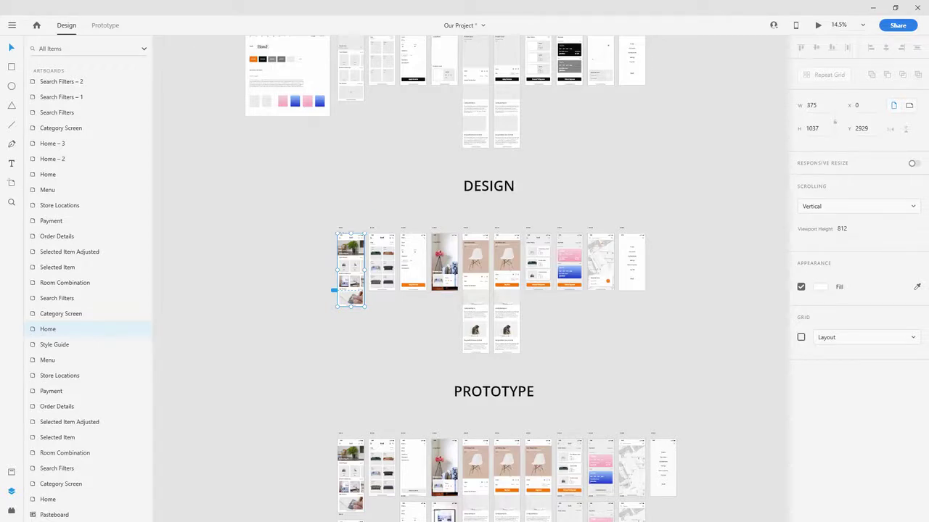
key("alt+Tab")
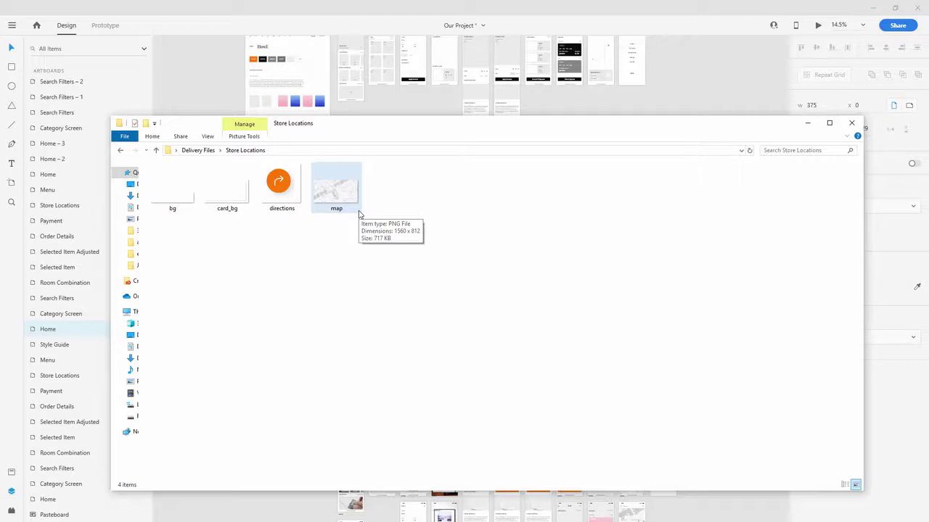
key("alt+Left")
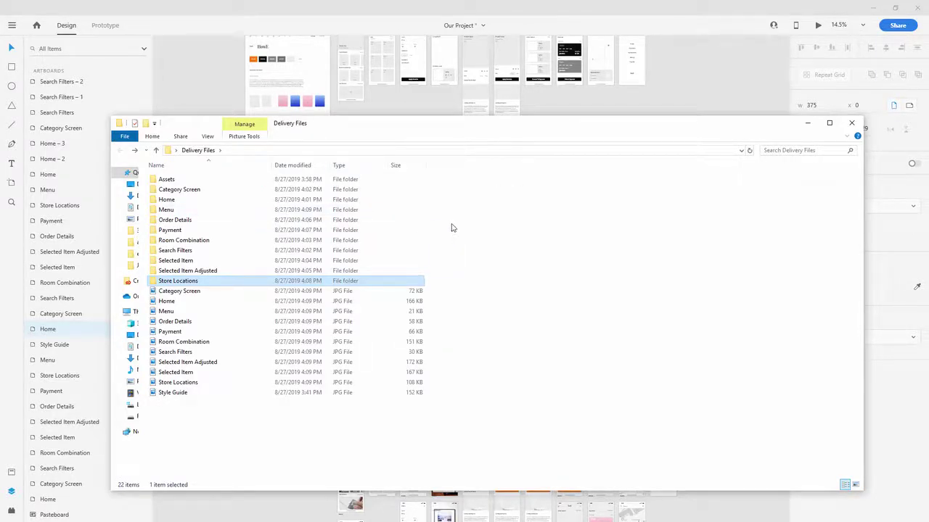
left_click(183, 182)
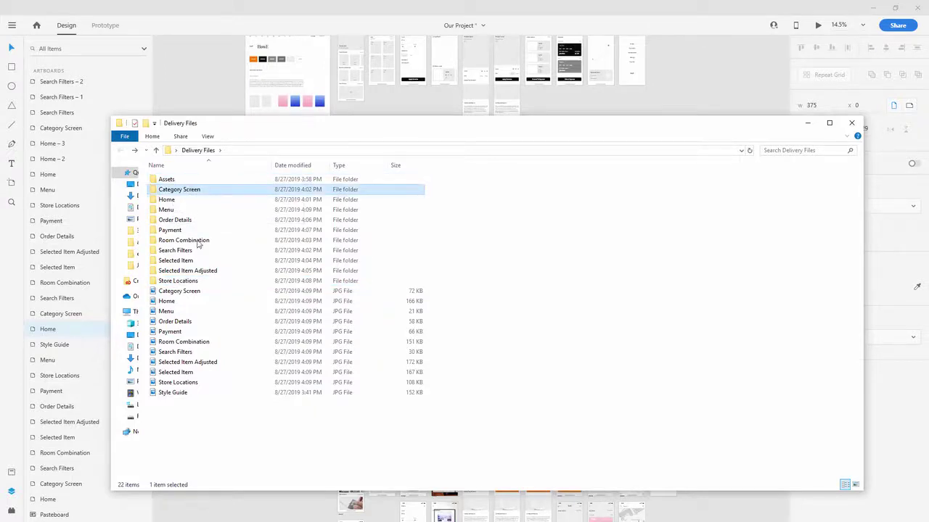
left_click(201, 277)
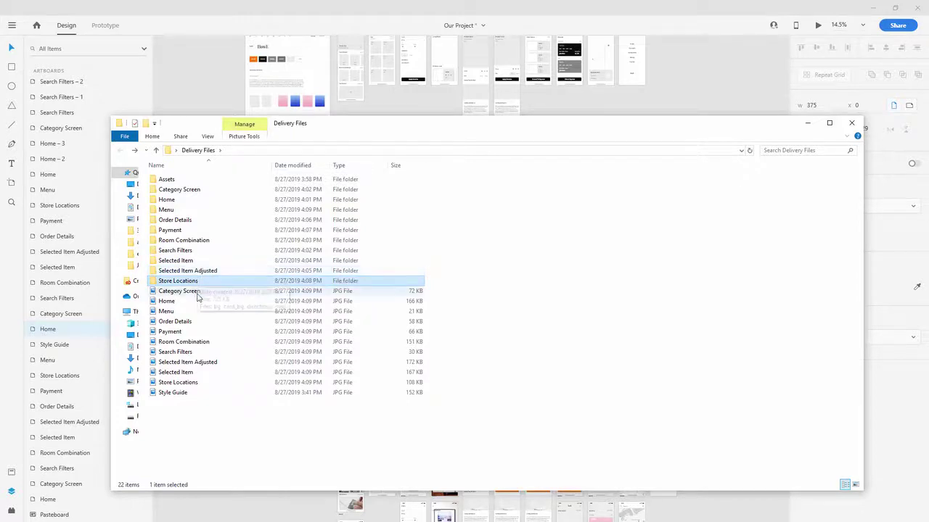
Open the exported Category Screen JPG in Photos, browse through the following screens up to Payment, and close the viewer
left_click(192, 292)
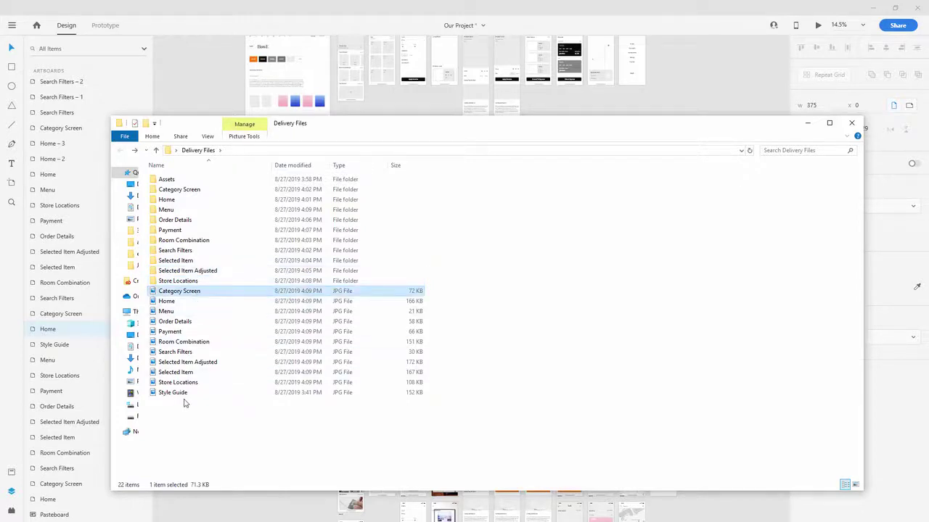
double_click(174, 295)
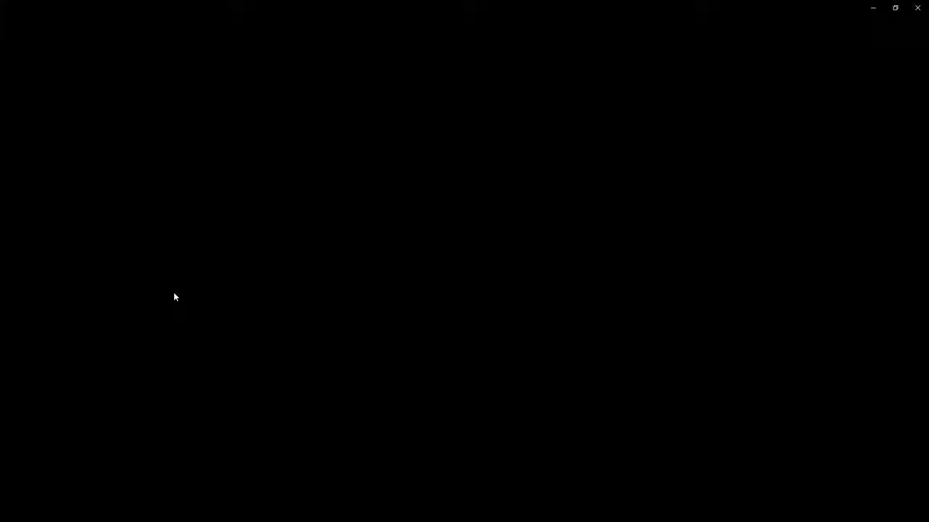
key("Right")
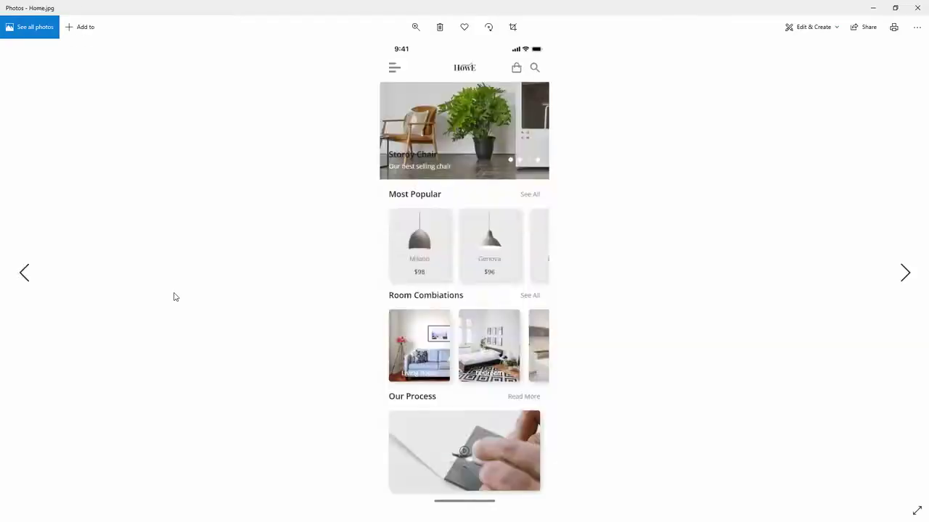
key("Right")
key("Right")
key("Right")
key("Right")
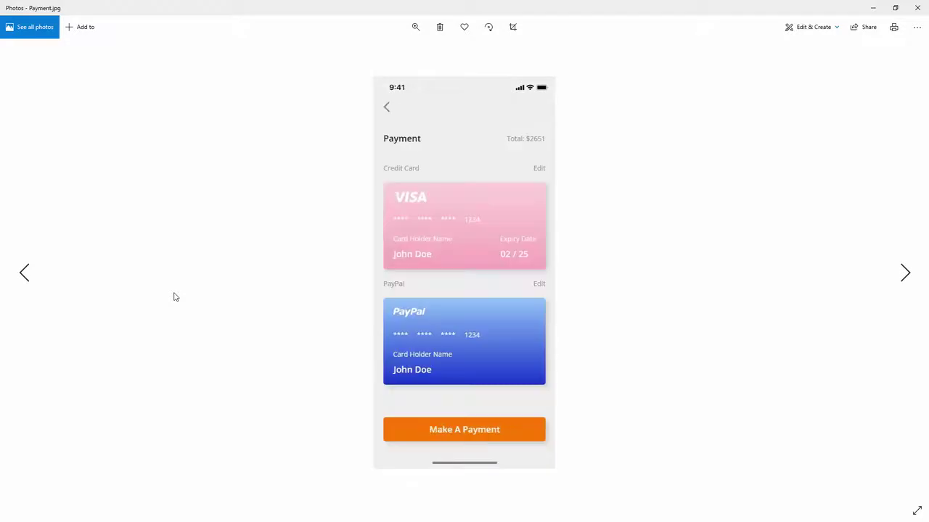
left_click(908, 7)
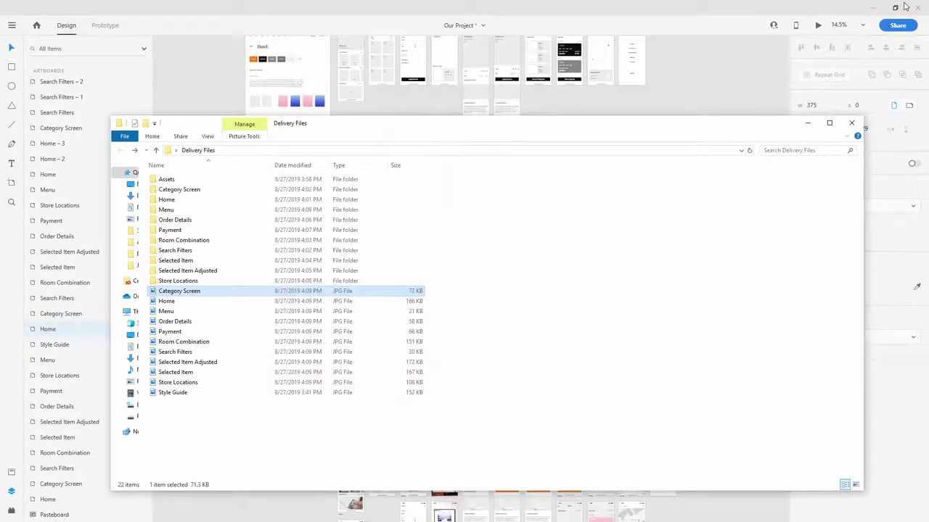